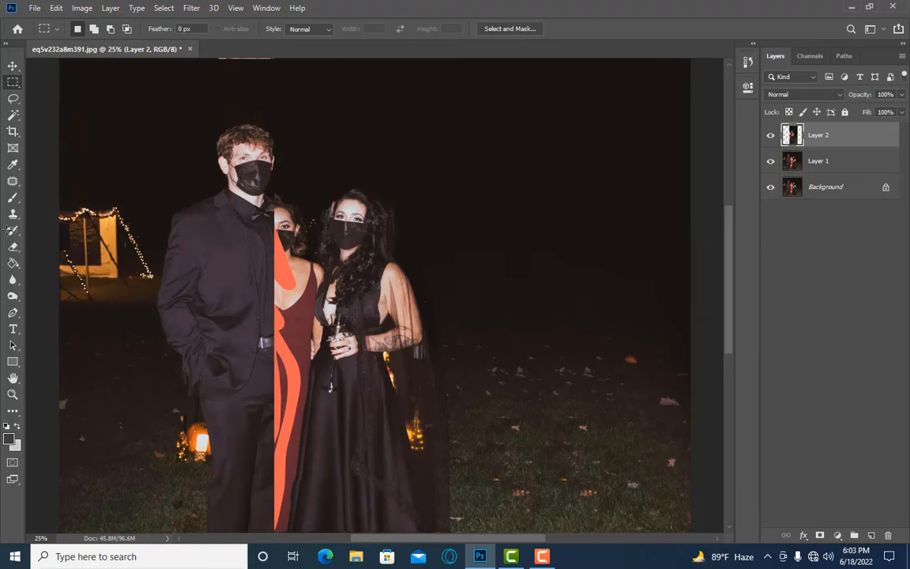
Step: Erase a first patch of Layer 2 beside the man's bow tie with the Eraser, and set the eraser opacity to 100%
click(14, 248)
key(ctrl+plus)
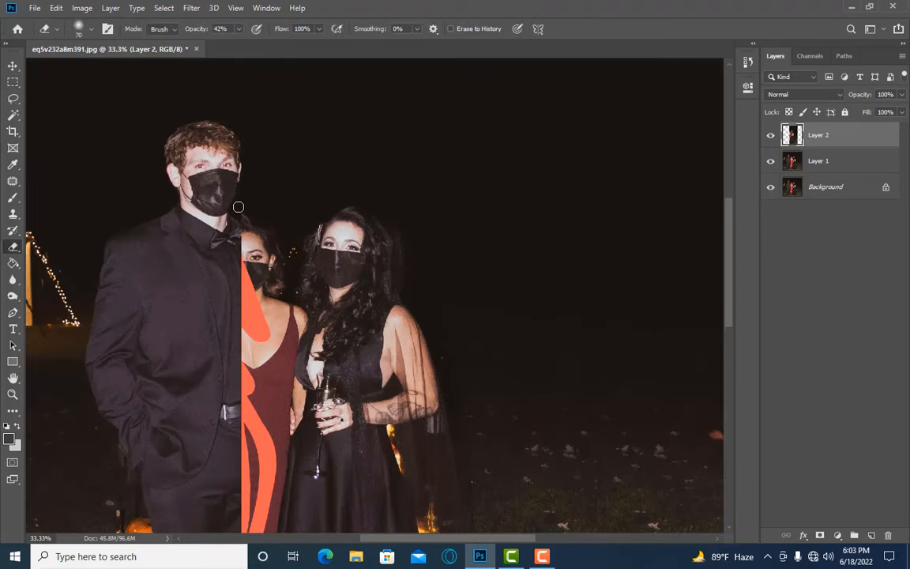
drag(245, 247, 220, 253)
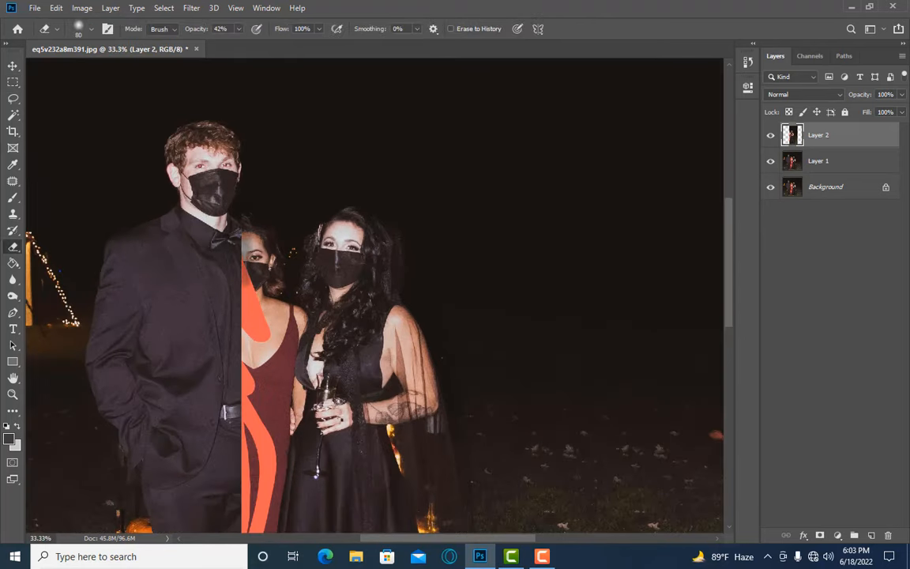
click(238, 29)
drag(217, 41, 373, 81)
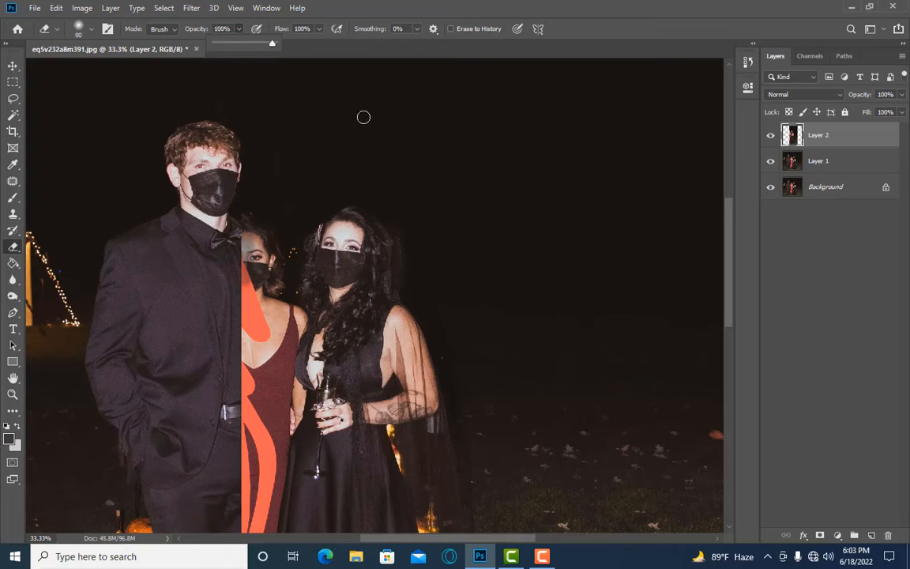
Step: Erase the middle woman's head, neck and upper chest from Layer 2 beside the man's jacket, using a 90 px eraser
key(bracketright)
mouse_move(247, 253)
mouse_down()
mouse_move(229, 237)
mouse_move(262, 238)
mouse_move(235, 269)
mouse_move(266, 249)
mouse_up()
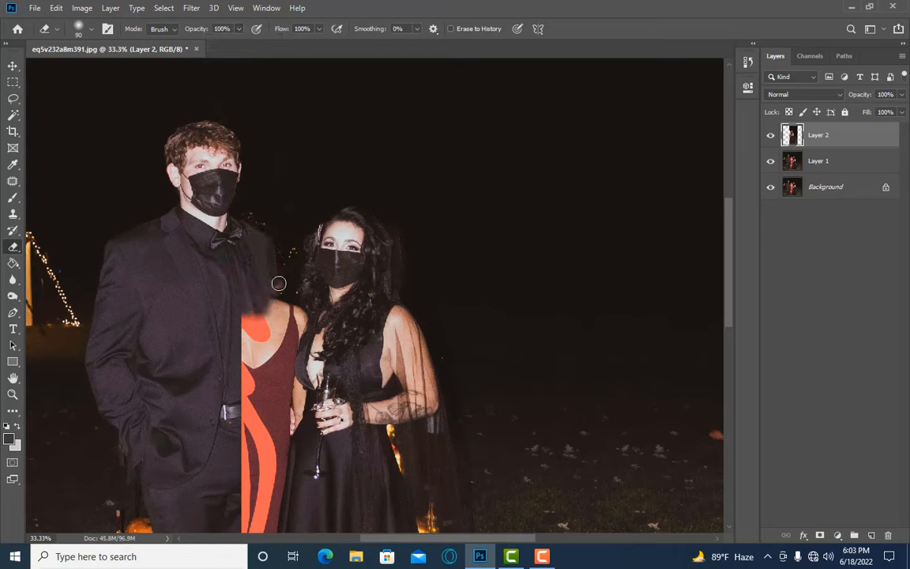
drag(279, 284, 275, 271)
mouse_move(268, 351)
mouse_down()
mouse_move(257, 284)
mouse_move(257, 340)
mouse_move(247, 357)
mouse_move(248, 319)
mouse_up()
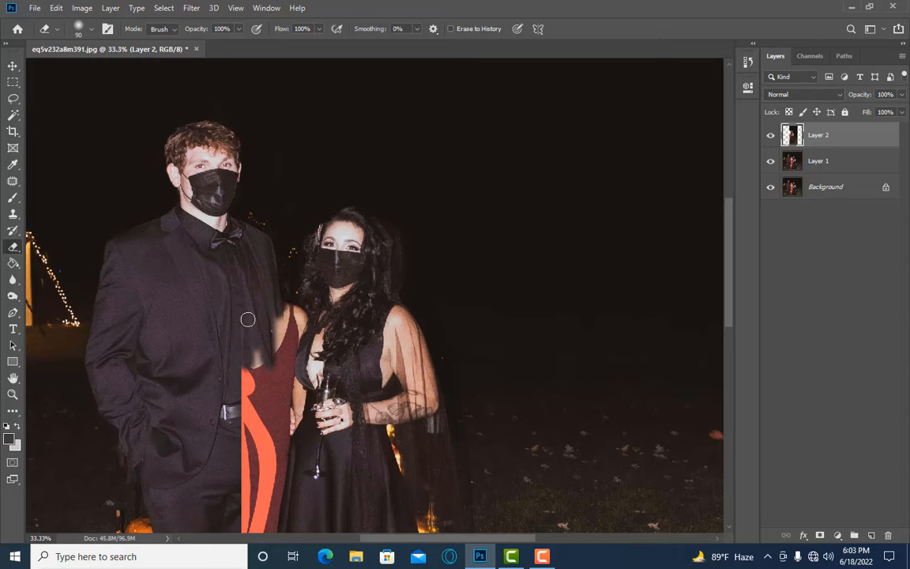
Step: Erase the middle woman's torso on Layer 2 down to the man's belt, extending the jacket's visible area
scroll(247, 304, down, 2)
key(bracketright)
key(bracketright)
key(bracketright)
mouse_move(254, 370)
mouse_down()
mouse_move(281, 266)
mouse_move(273, 322)
mouse_move(278, 291)
mouse_up()
key(bracketleft)
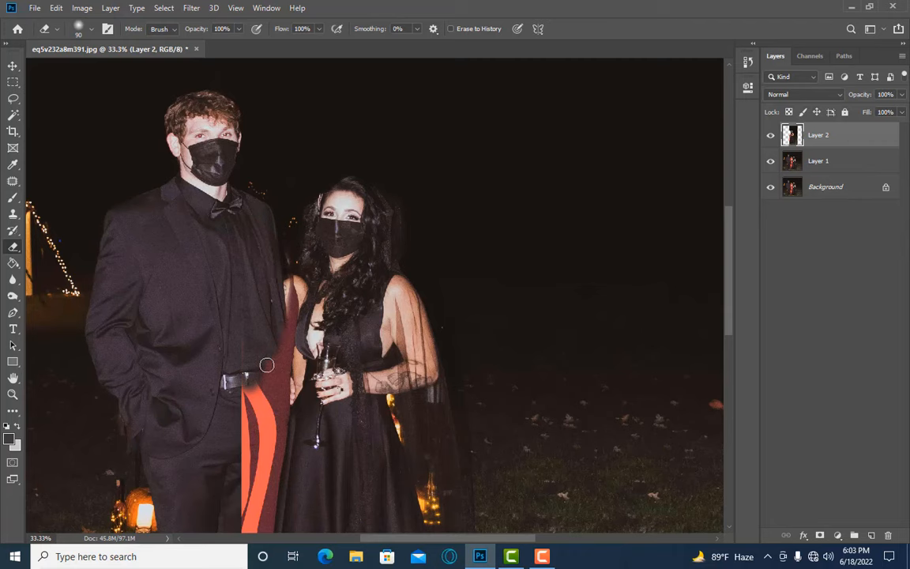
Step: Erase the red dress and orange streaks beside the man's upper trousers on Layer 2, enlarging the eraser to 150 px
scroll(265, 348, down, 2)
drag(263, 357, 249, 371)
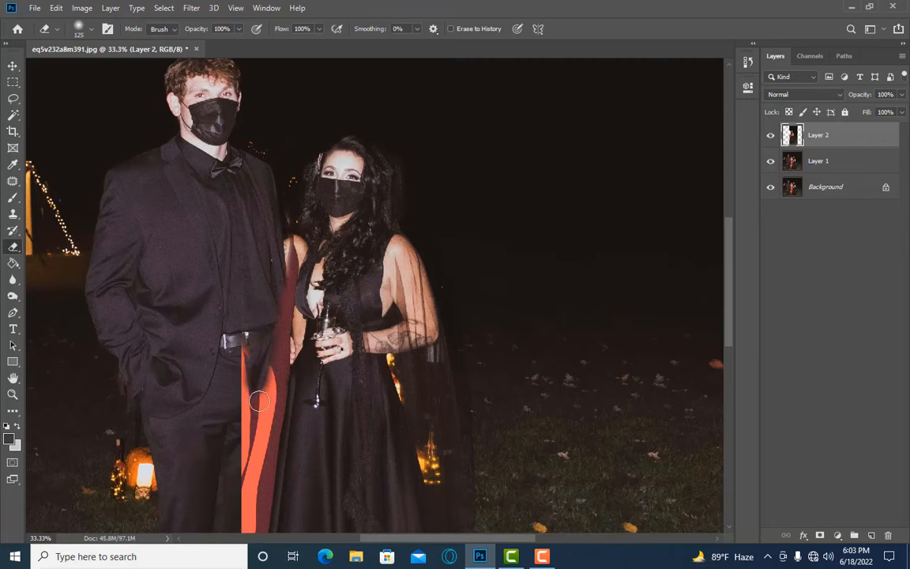
scroll(252, 332, down, 2)
key(bracketright)
drag(252, 254, 244, 472)
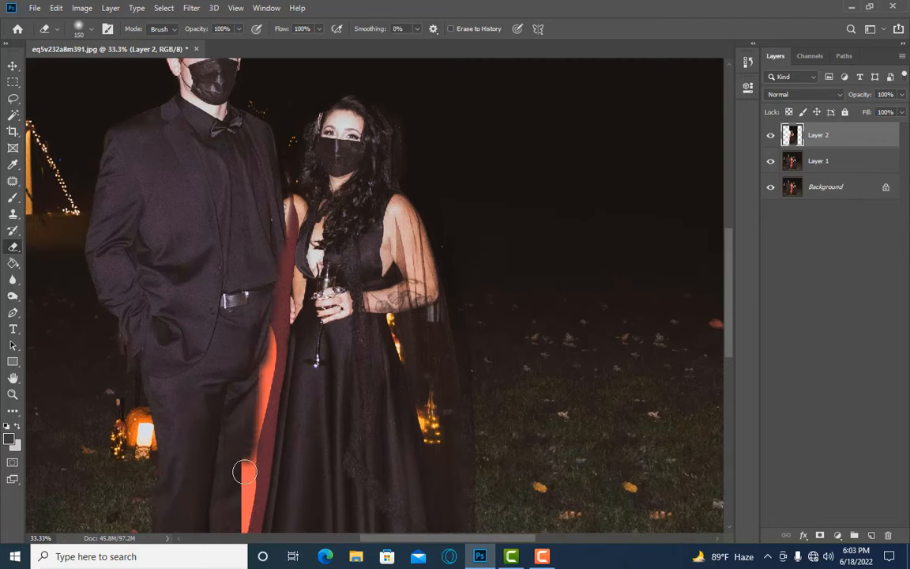
Step: Start a Pen path at the black dress's lower hem corner and trace its edge upward along the red dress
scroll(719, 347, down, 10)
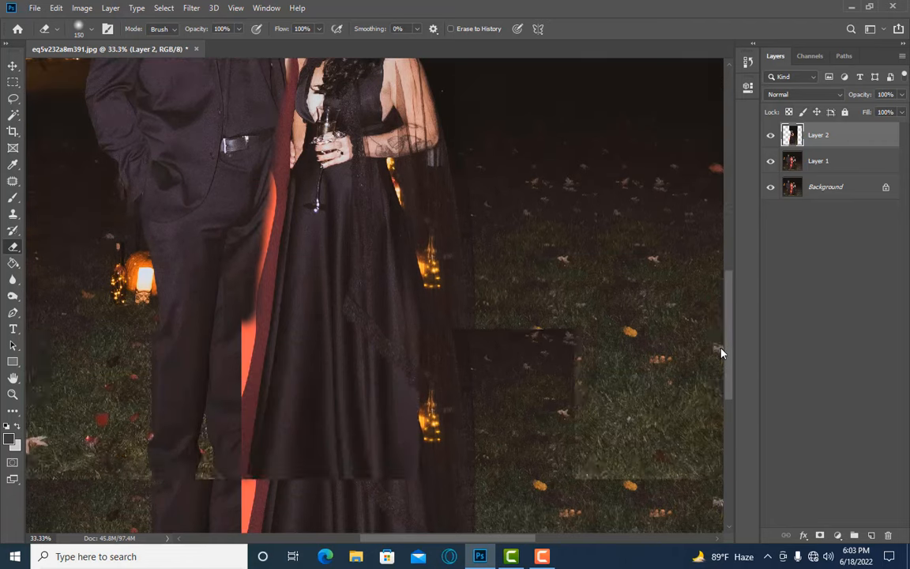
scroll(356, 268, up, 2)
scroll(341, 248, up, 2)
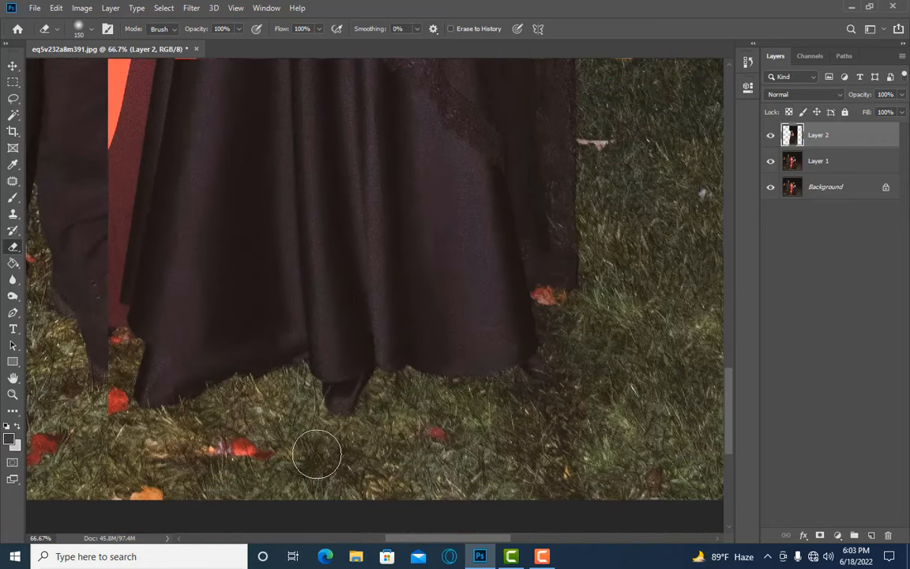
drag(391, 540, 364, 540)
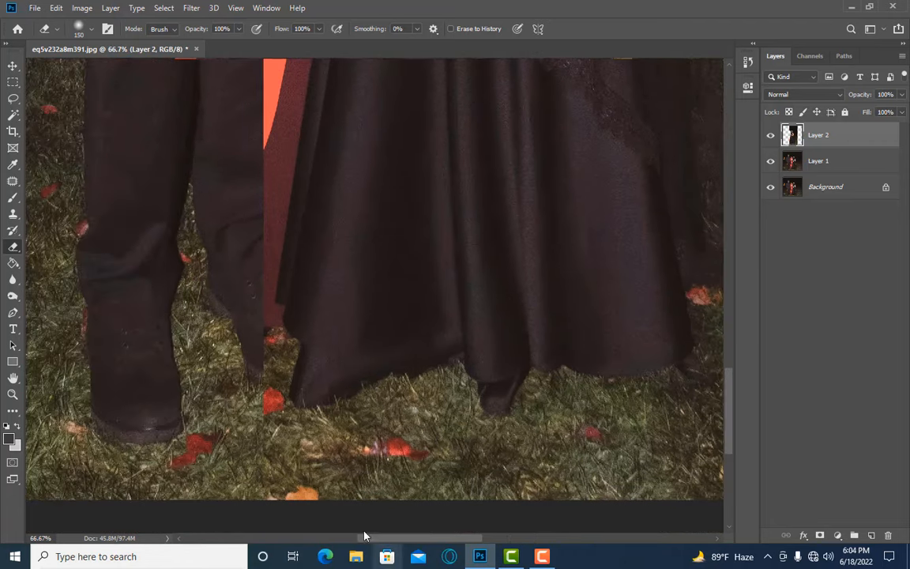
key(ctrl+plus)
key(p)
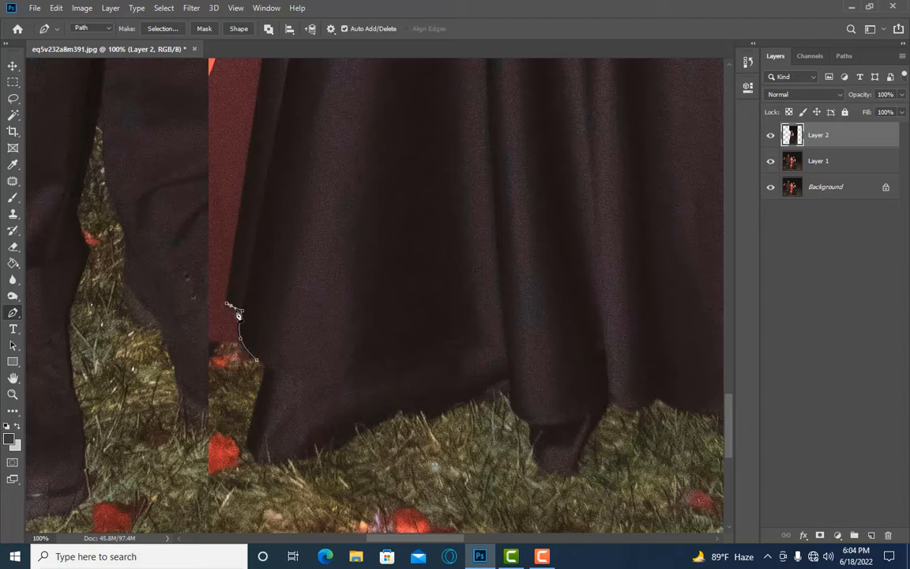
scroll(269, 229, up, 5)
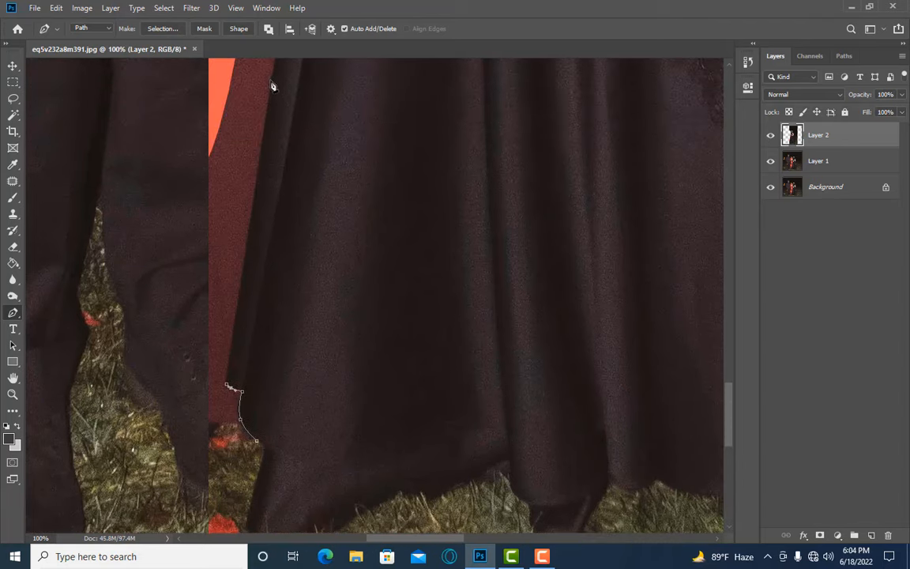
click(271, 81)
scroll(347, 227, up, 9)
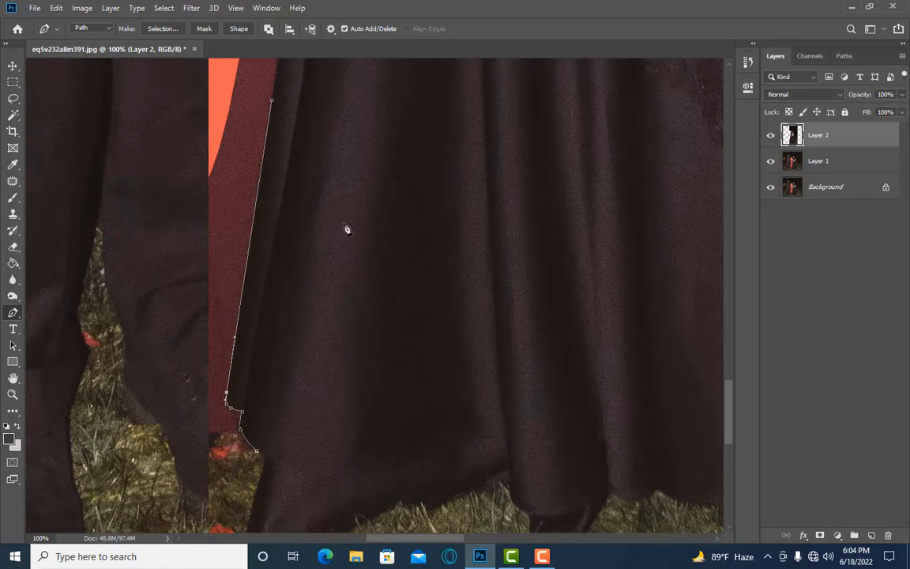
Step: Extend the path up the middle of the black skirt's edge, adding anchor points to fit it to the fabric
scroll(346, 221, up, 10)
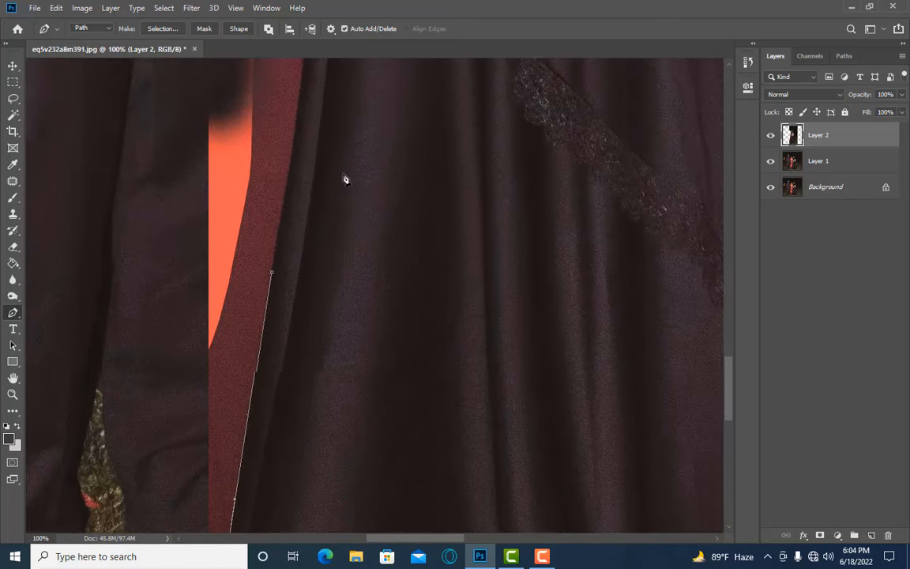
scroll(324, 237, up, 7)
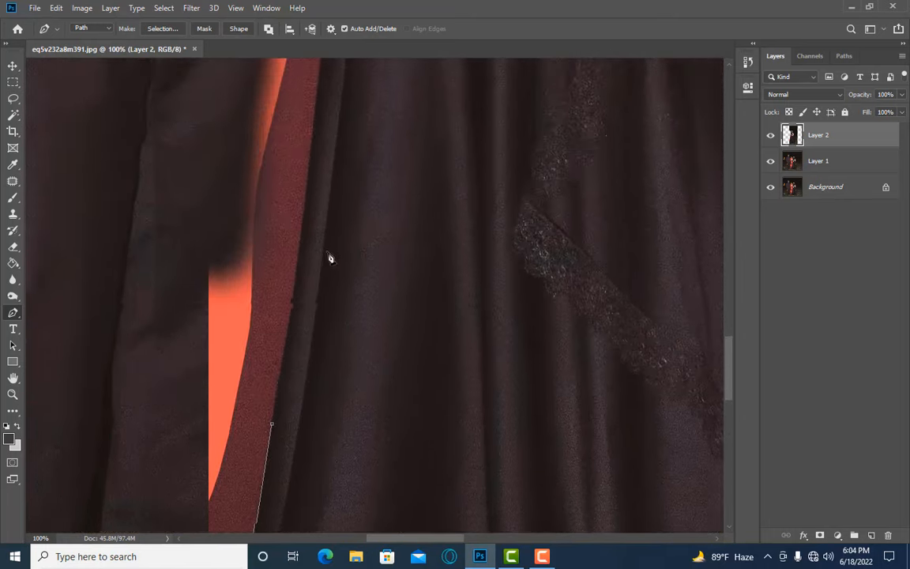
click(310, 244)
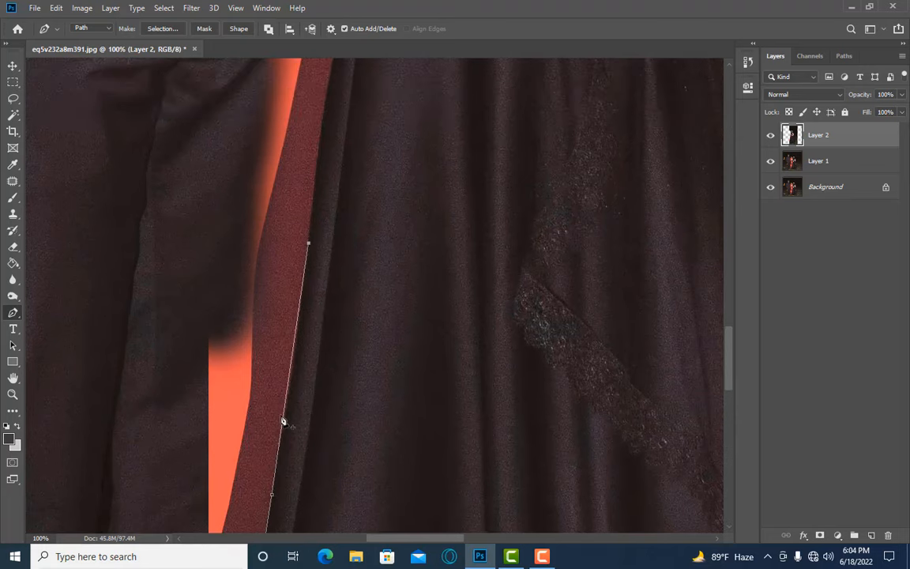
scroll(348, 399, down, 5)
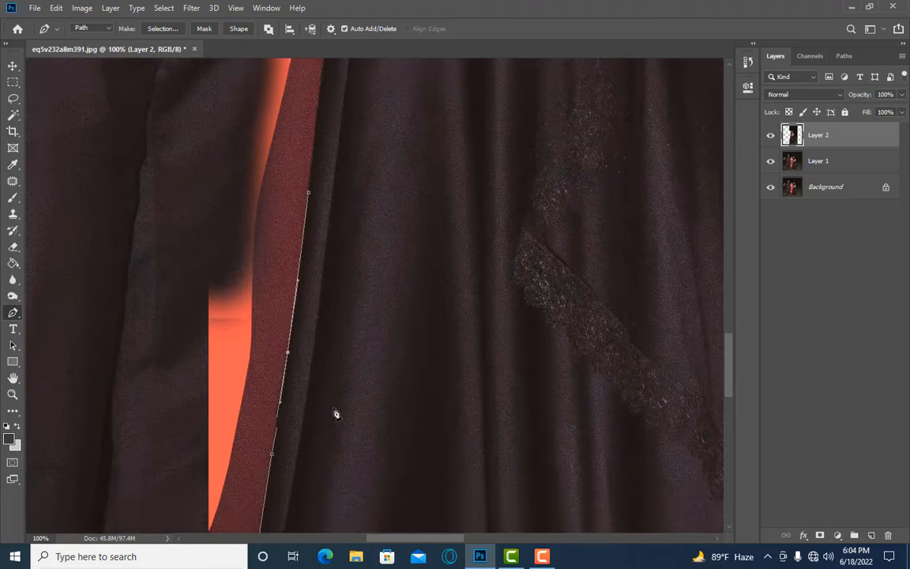
scroll(277, 415, down, 3)
click(273, 374)
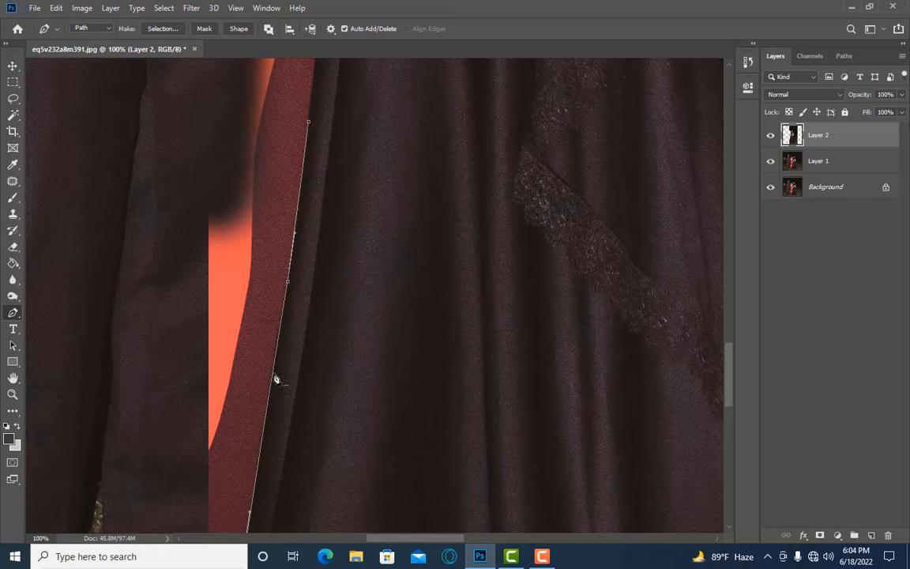
Step: Continue the path up the skirt's edge to just below the fingers at the waist, refining it with extra anchor points
scroll(381, 244, up, 10)
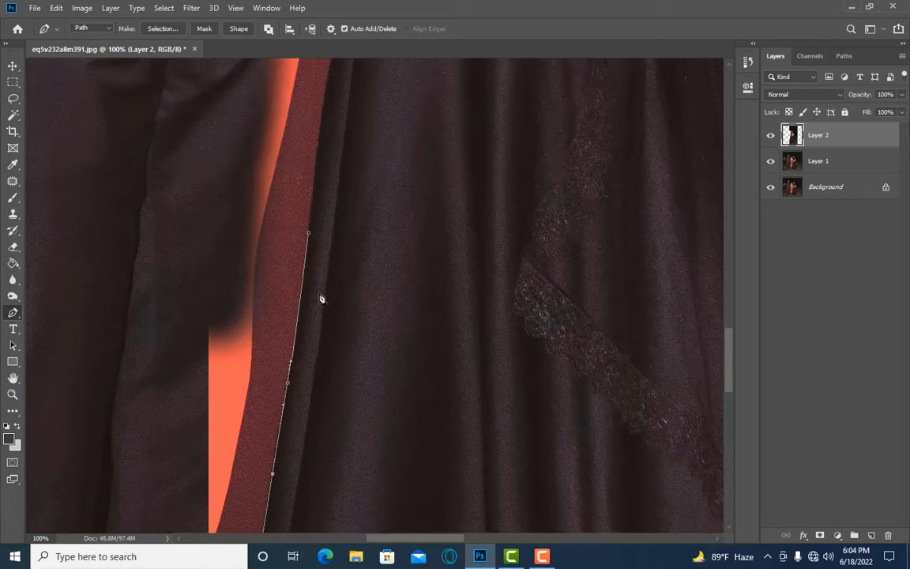
scroll(308, 326, up, 1)
scroll(357, 188, up, 5)
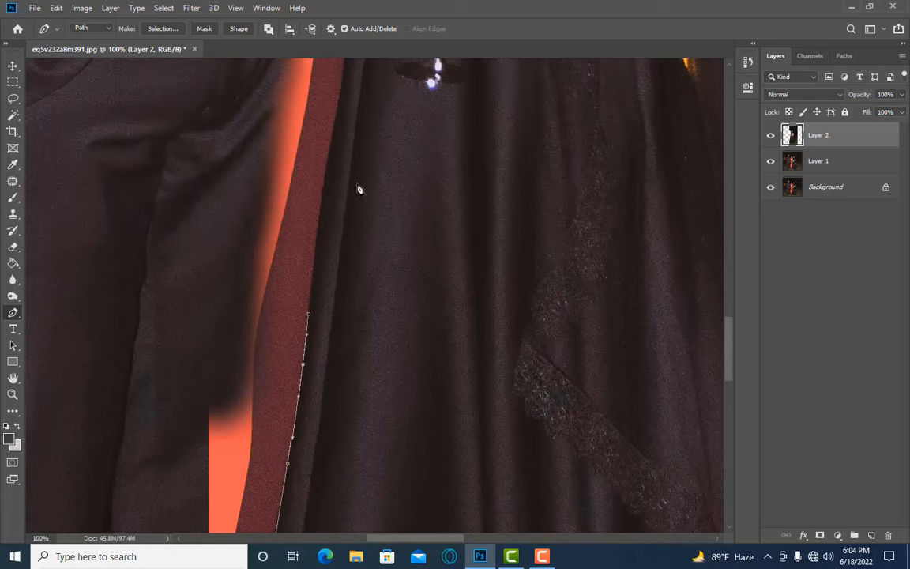
click(335, 175)
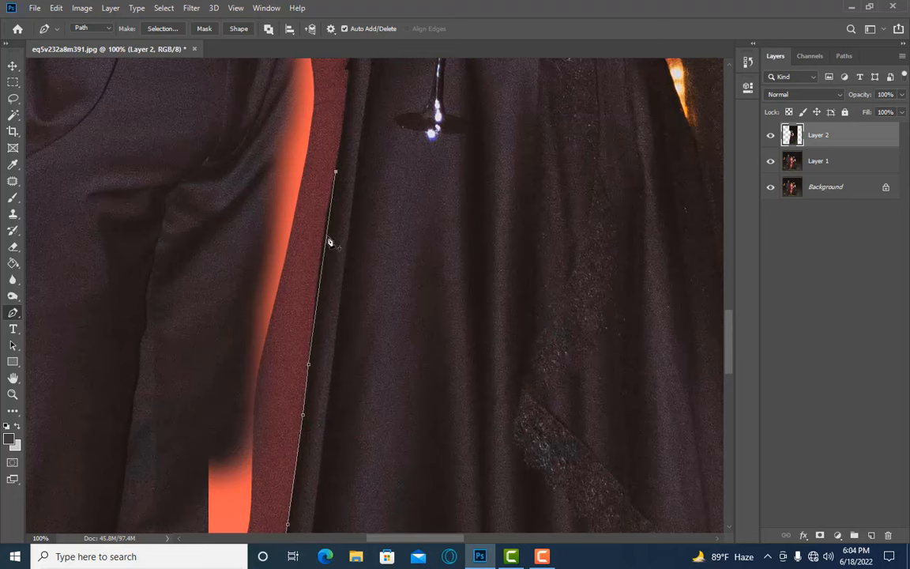
scroll(381, 231, up, 6)
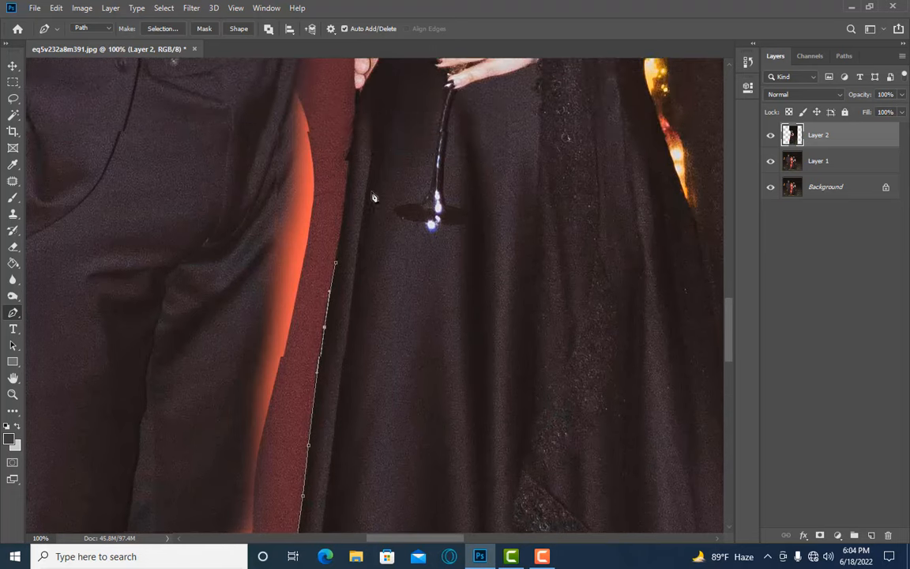
scroll(374, 197, up, 3)
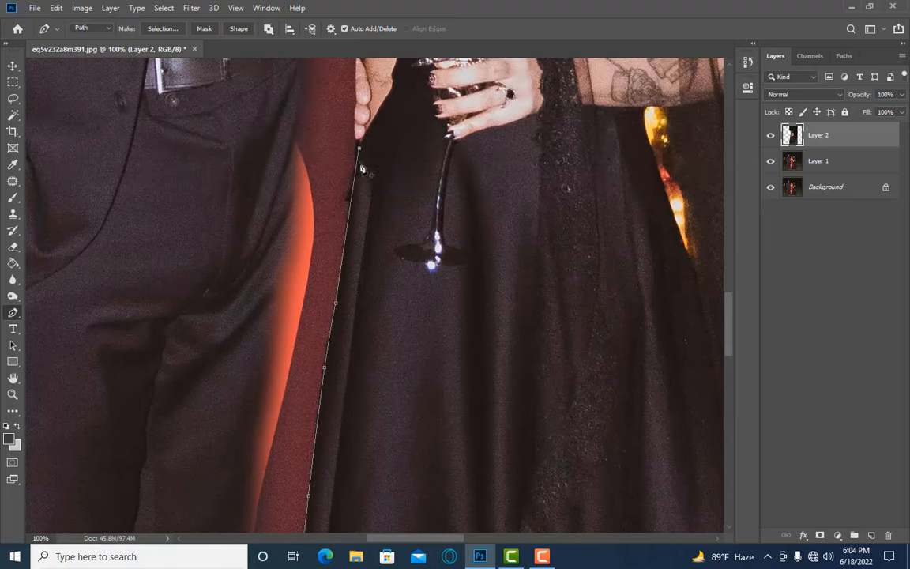
click(356, 184)
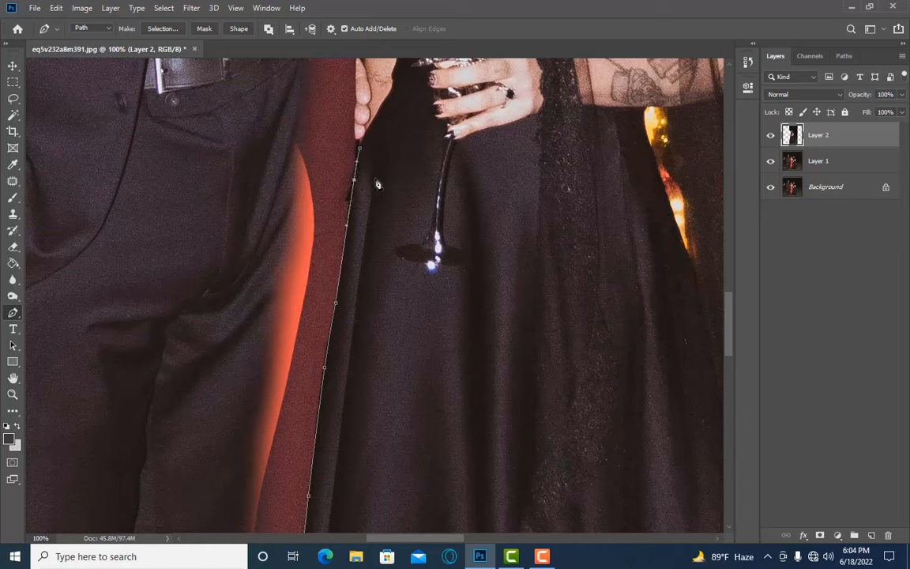
click(345, 263)
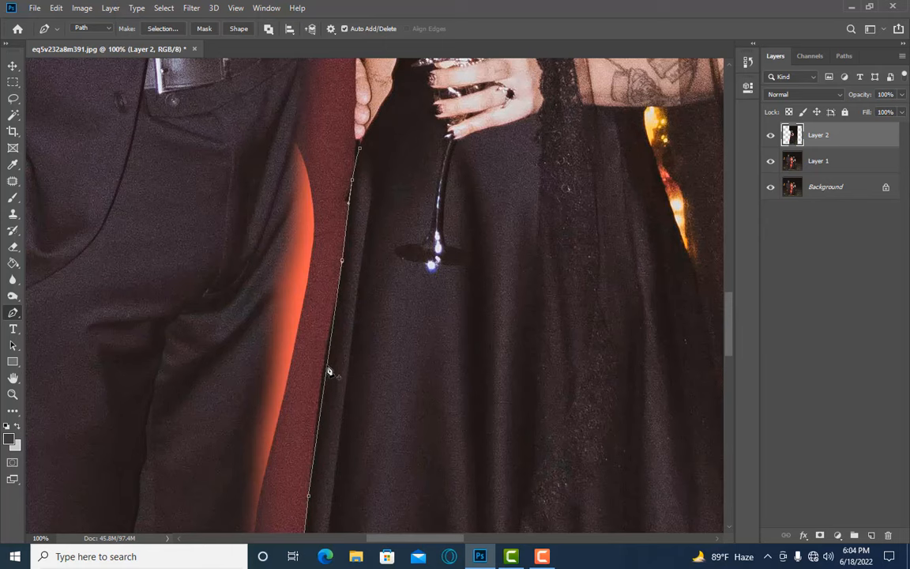
Step: Trace the path from below the fingers along the hand and wrist where they meet the black dress
scroll(390, 355, up, 1)
scroll(390, 355, up, 6)
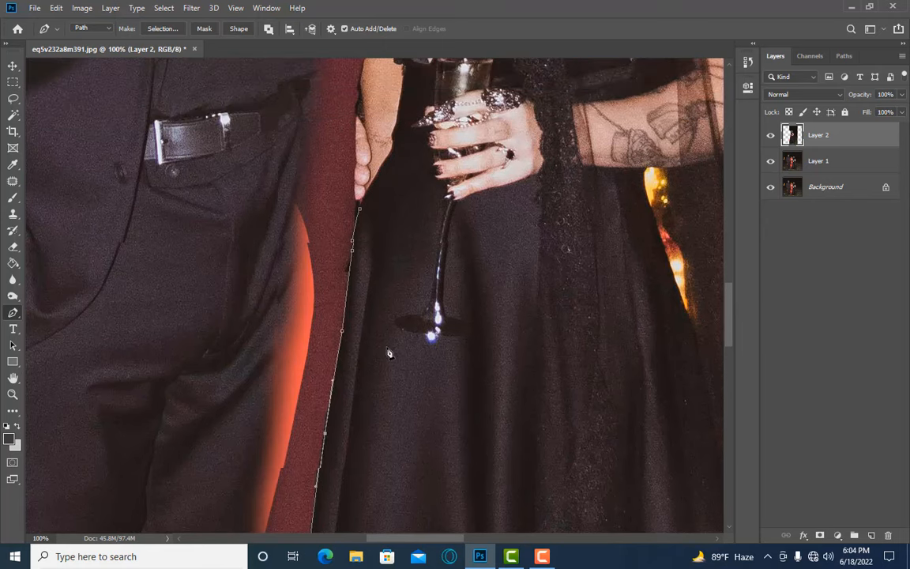
scroll(388, 350, up, 2)
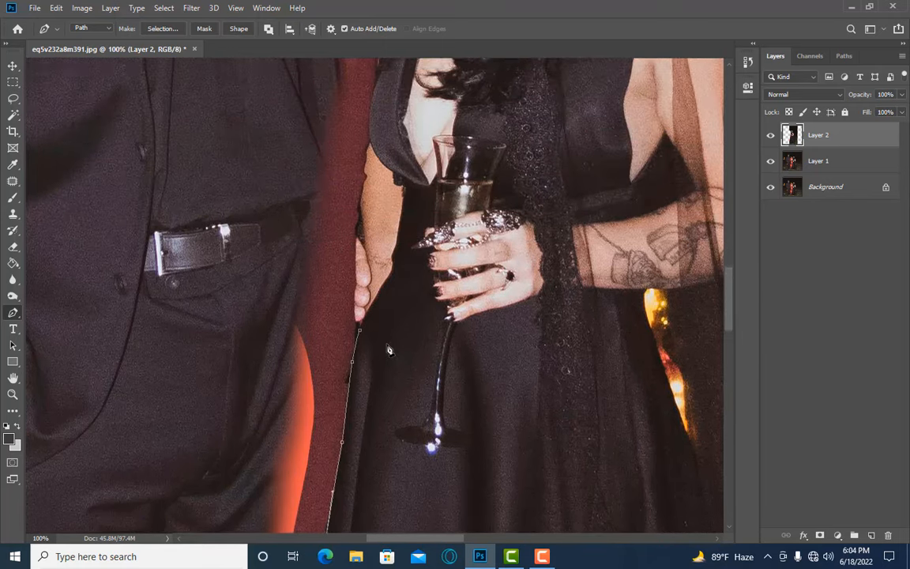
scroll(389, 350, down, 1)
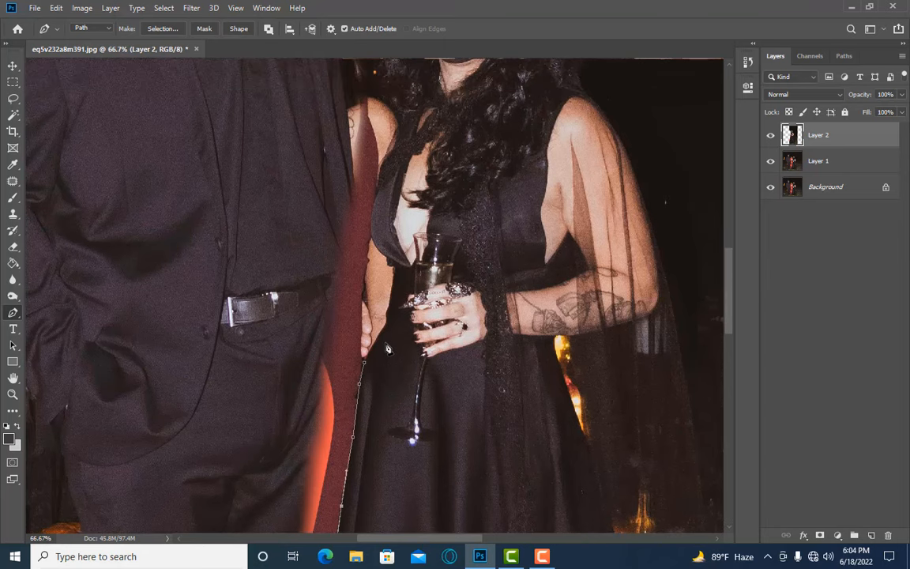
scroll(387, 348, up, 4)
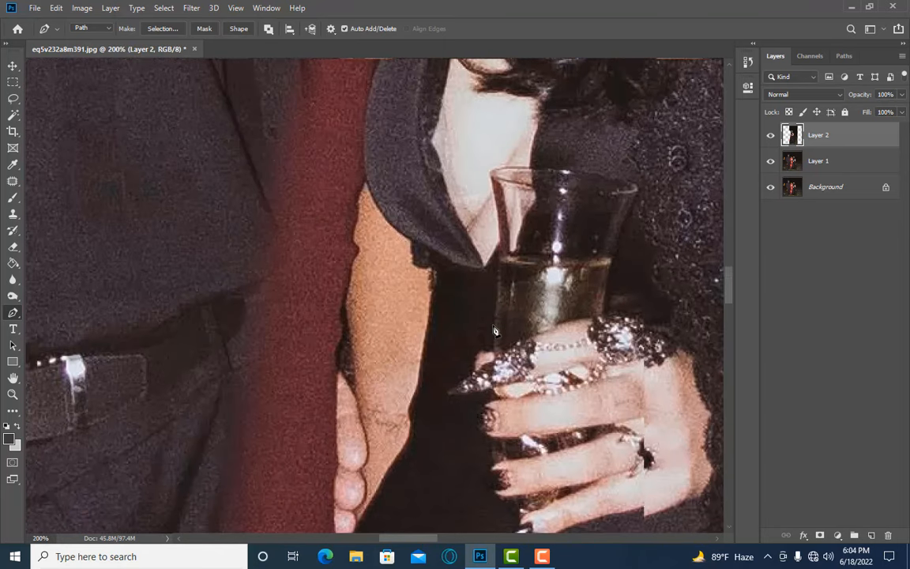
scroll(495, 330, down, 5)
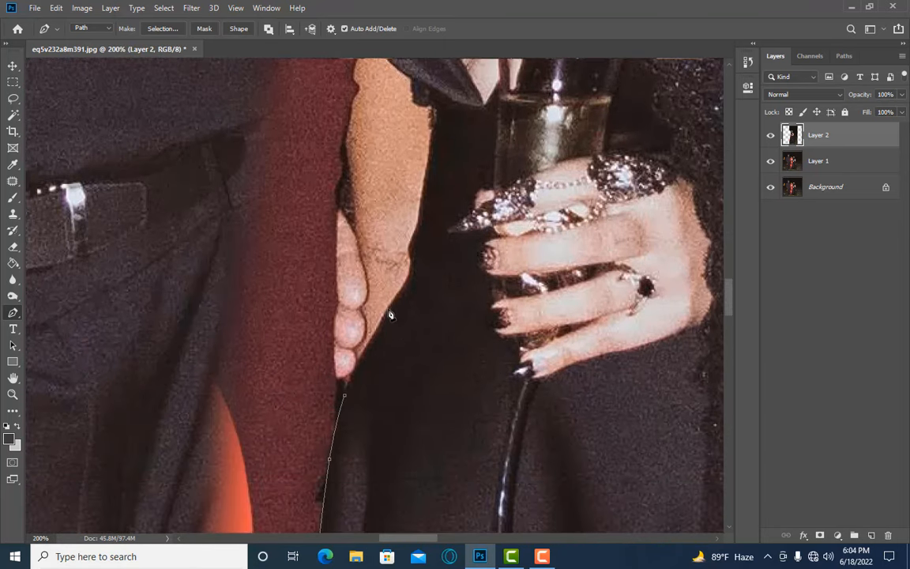
drag(389, 307, 374, 348)
drag(460, 271, 425, 247)
scroll(441, 199, up, 2)
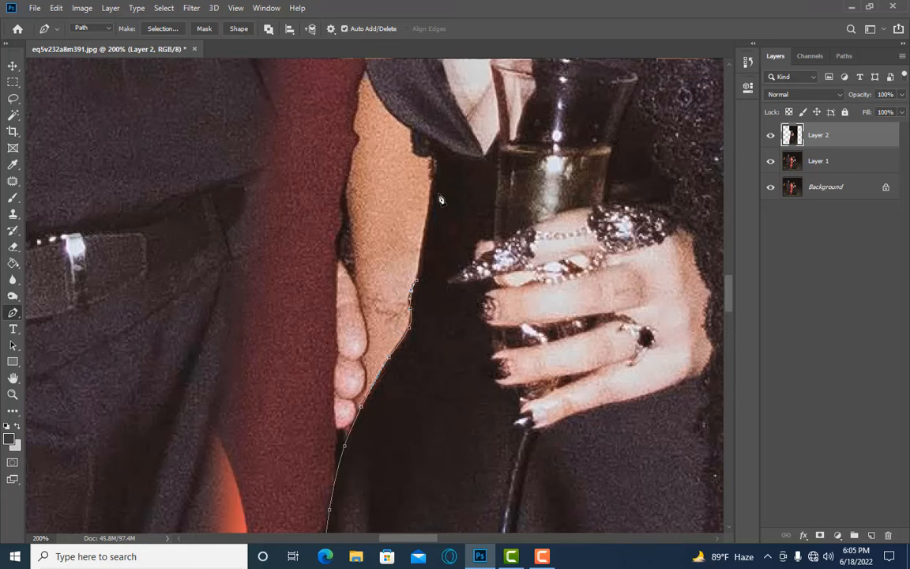
Step: Extend the path up the forearm's edge against the black dress to the lower corner of the bodice
key(ctrl+minus)
key(ctrl+minus)
key(ctrl+minus)
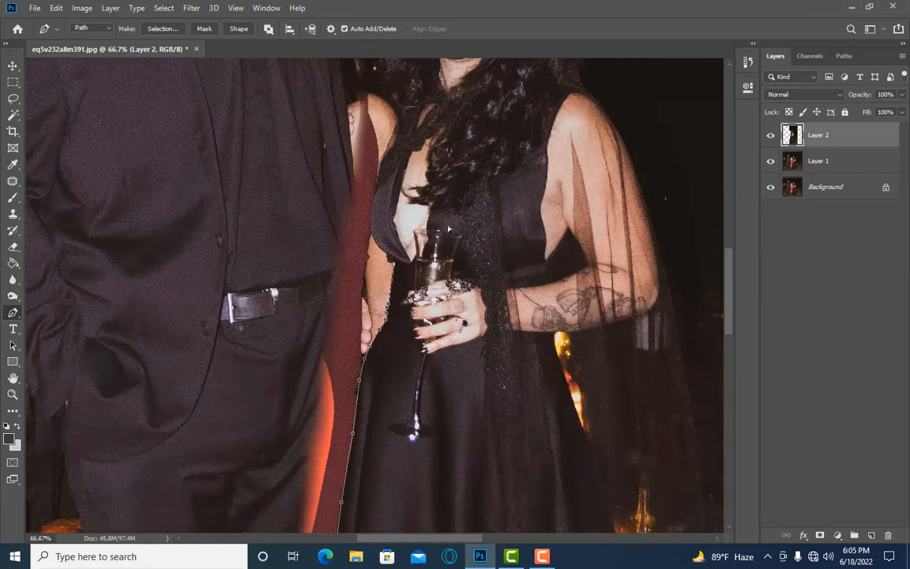
key(ctrl+plus)
key(ctrl+plus)
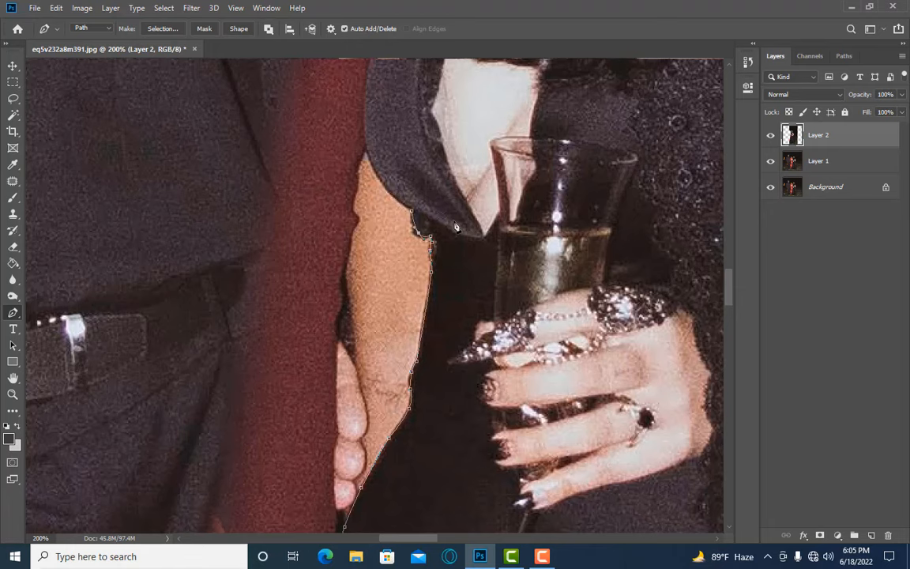
scroll(450, 227, up, 4)
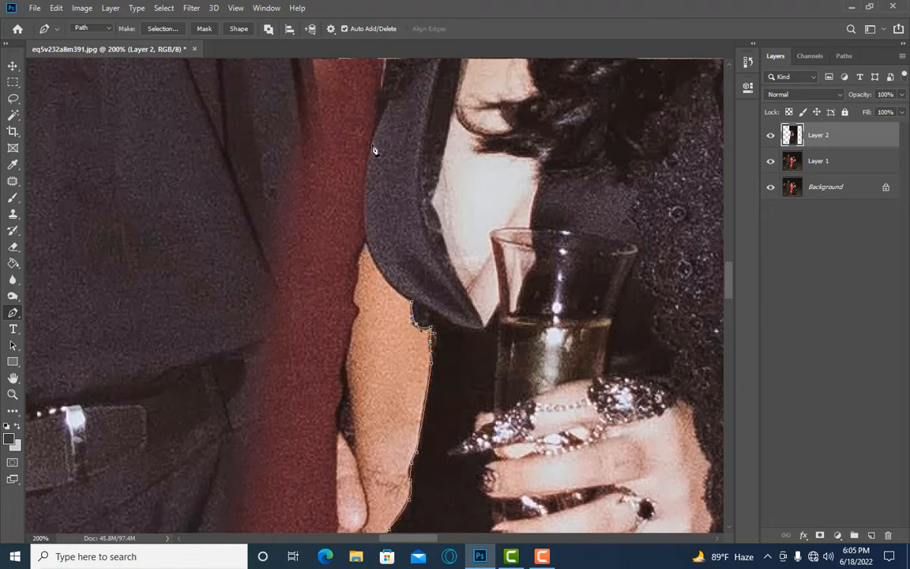
Step: Trace the path along the bodice's outer curve beside the red dress, adjusting an anchor where the forearm meets the fabric
click(373, 146)
click(390, 213)
key(Left)
key(Left)
key(Left)
key(Left)
key(Left)
key(Left)
key(Left)
key(Left)
key(Left)
key(Left)
key(Left)
key(Left)
key(Left)
key(Down)
key(Down)
key(Down)
key(Down)
key(Down)
key(Down)
key(Down)
key(Down)
key(Down)
key(Down)
key(Down)
key(Down)
key(Down)
key(Down)
key(Down)
key(Down)
key(Left)
key(Left)
Step: Continue the path up the black dress strap to the bare shoulder's edge, adding anchor points to fit the contour
scroll(395, 194, up, 6)
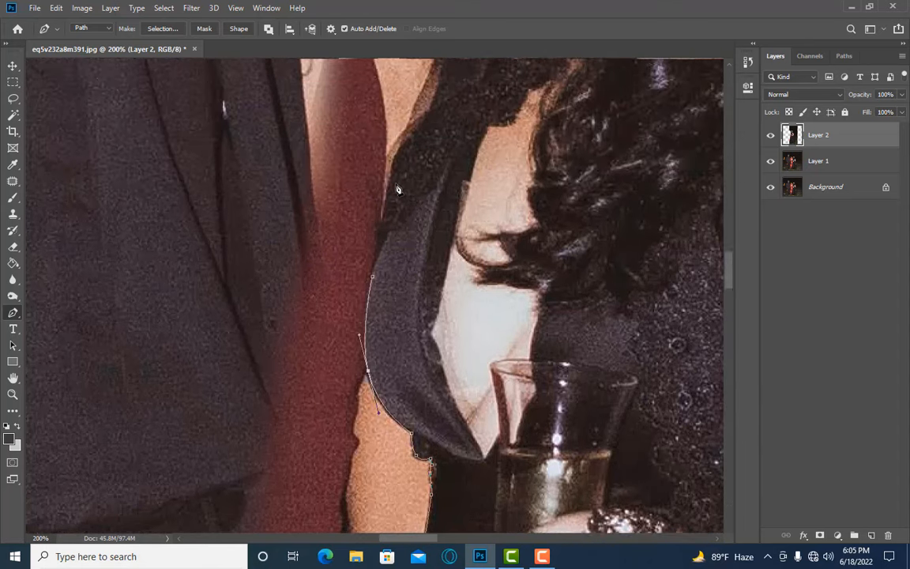
scroll(399, 188, up, 3)
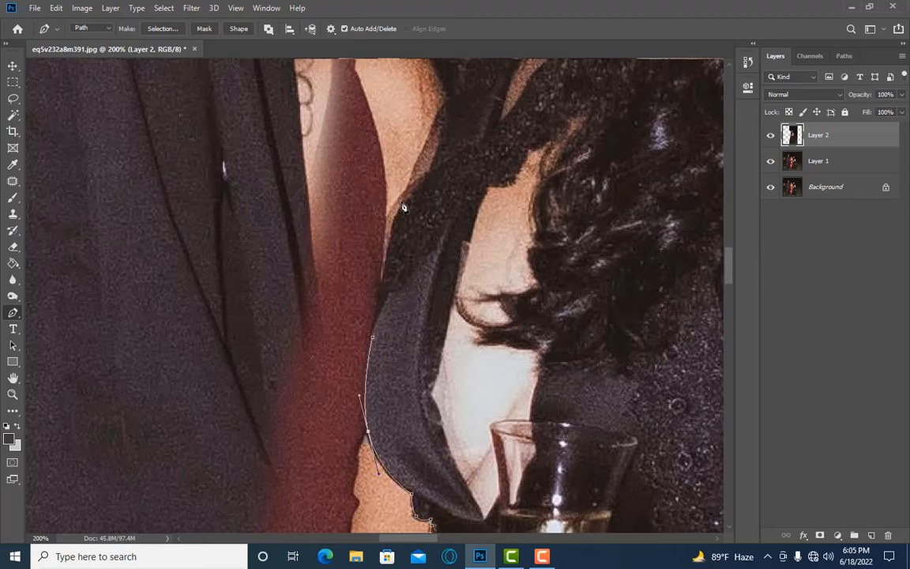
click(401, 201)
drag(399, 237, 409, 208)
scroll(418, 190, up, 1)
click(451, 127)
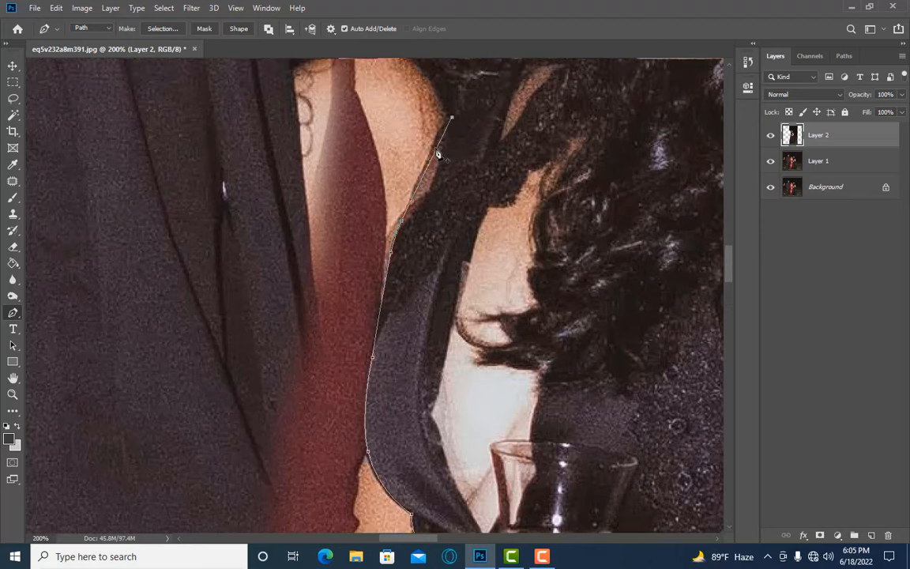
click(433, 152)
Step: Curve the path over the bare shoulder and run it straight up through the dark gap beside the hair
scroll(461, 148, up, 1)
scroll(463, 152, up, 3)
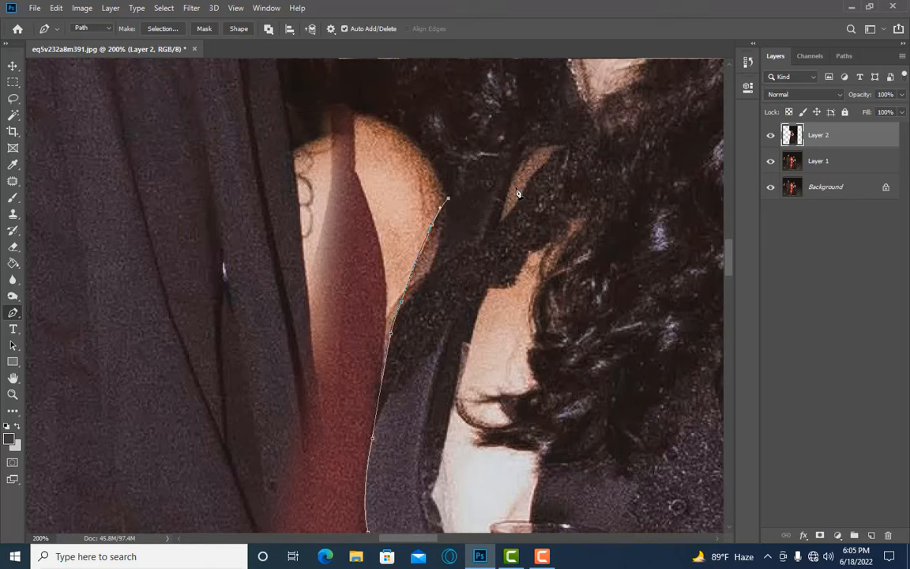
scroll(426, 153, up, 2)
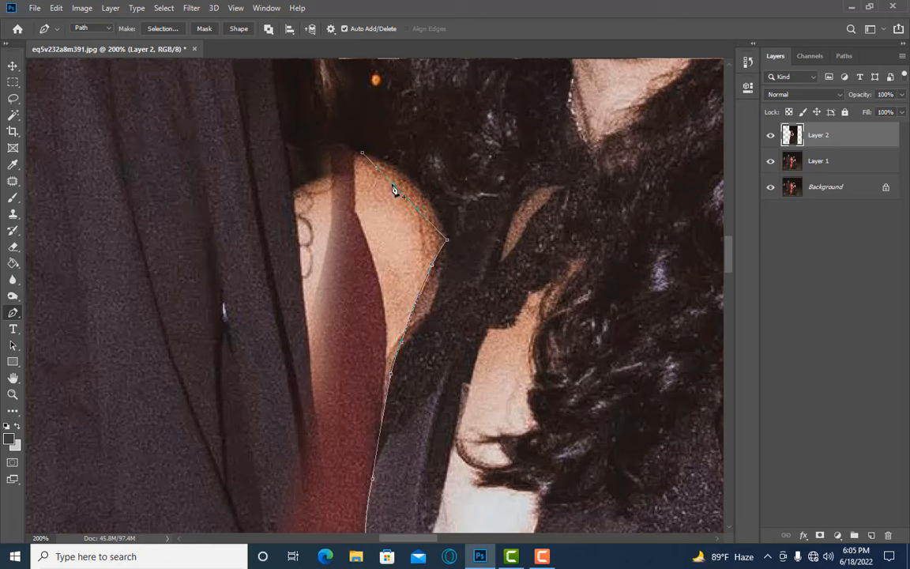
scroll(376, 198, down, 1)
scroll(376, 197, up, 3)
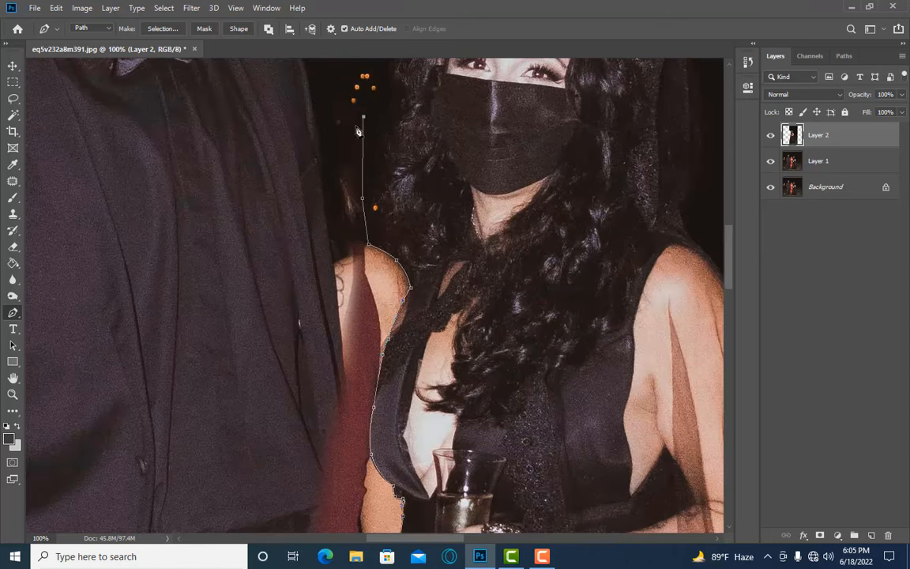
Step: Carry the path across the man's jacket and down his trousers to the grass below the dress hem
scroll(357, 129, down, 1)
click(326, 95)
scroll(316, 119, down, 1)
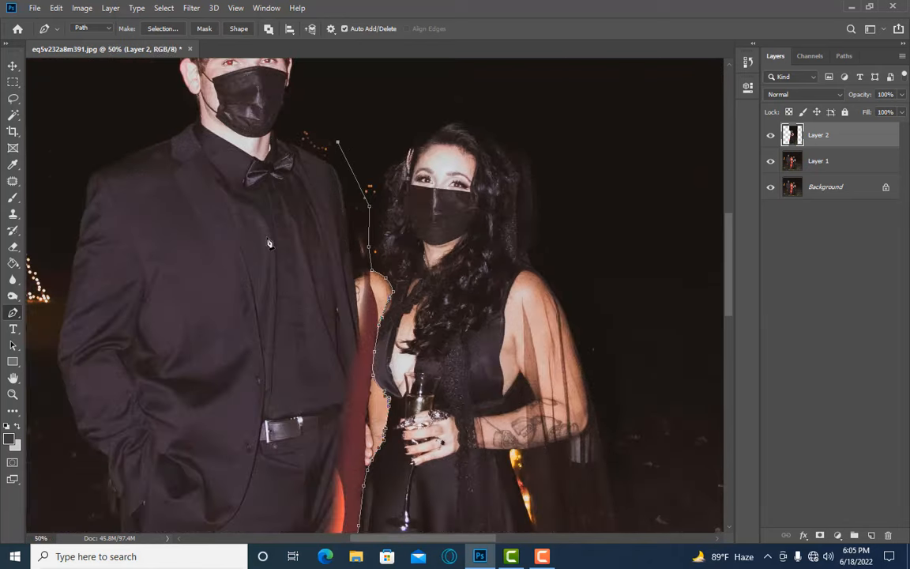
click(238, 223)
scroll(239, 223, down, 1)
scroll(243, 338, down, 5)
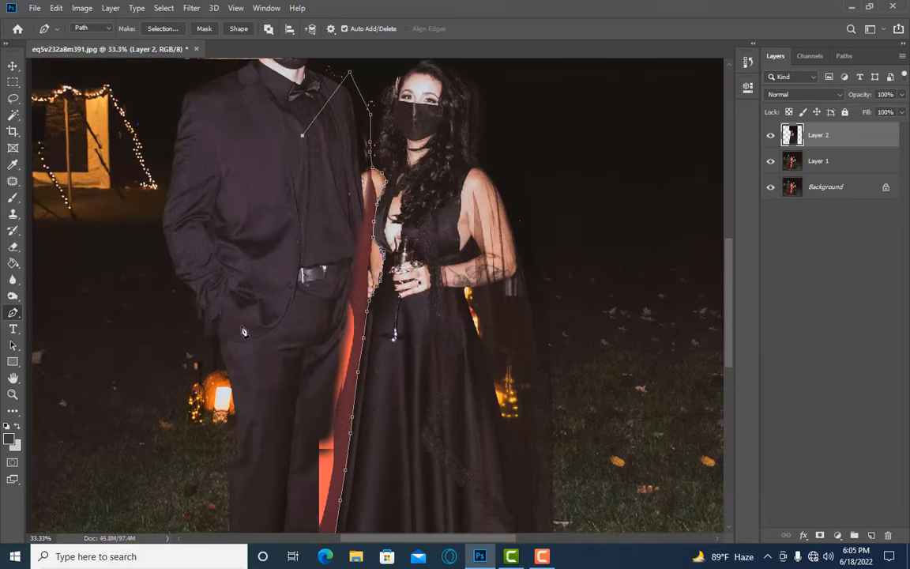
scroll(243, 332, down, 4)
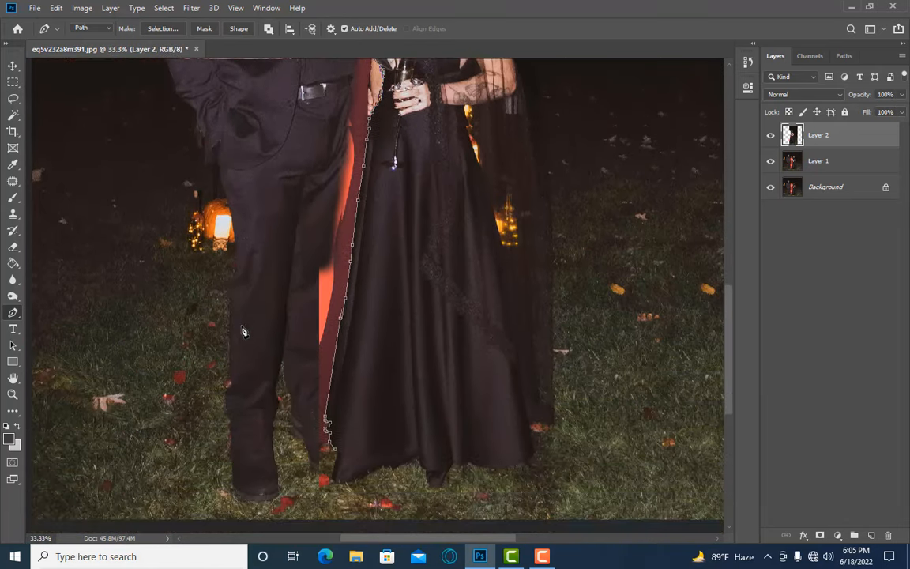
click(310, 455)
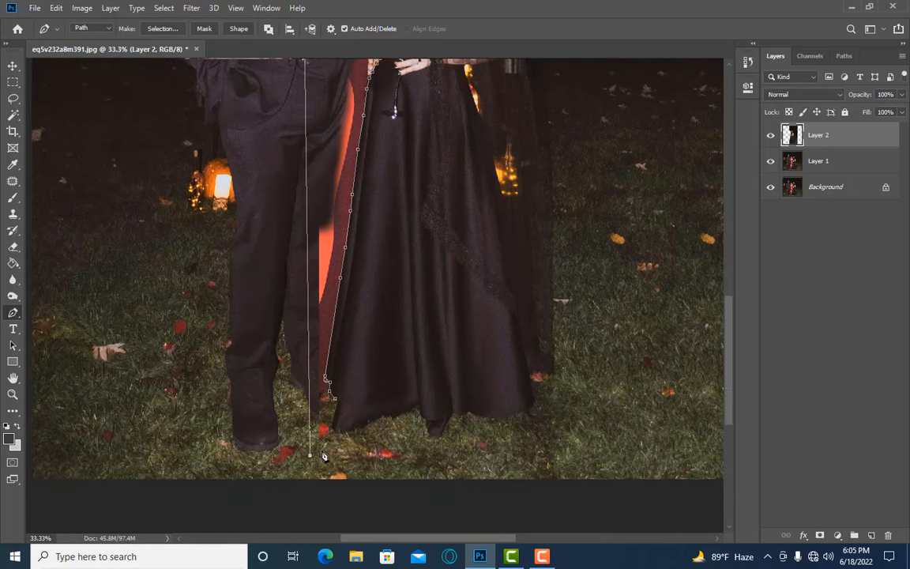
Step: Close the path at the hem and convert it to a new anti-aliased selection with a feather radius of 0 pixels
right_click(325, 389)
click(372, 160)
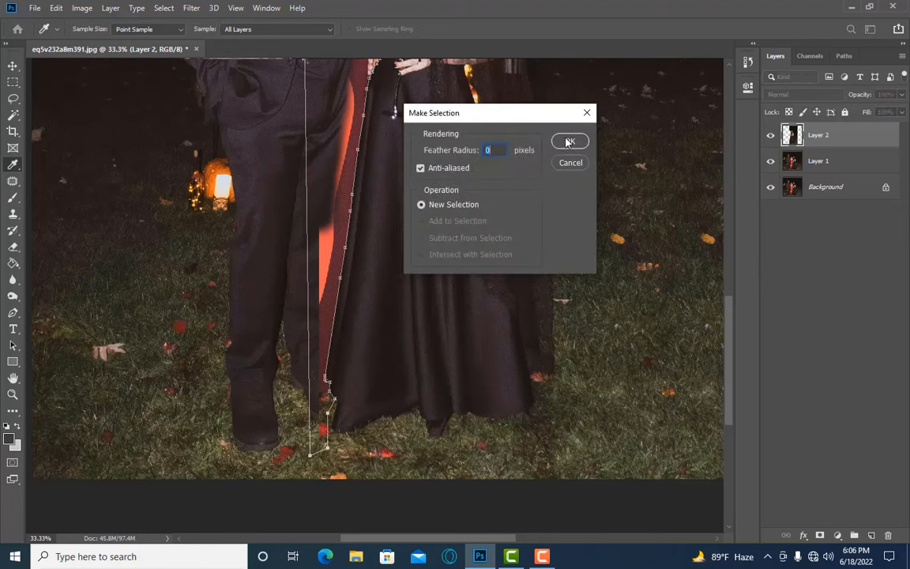
click(569, 143)
Step: Delete the selected red dress area from Layer 2 and clear the selection
scroll(182, 201, up, 5)
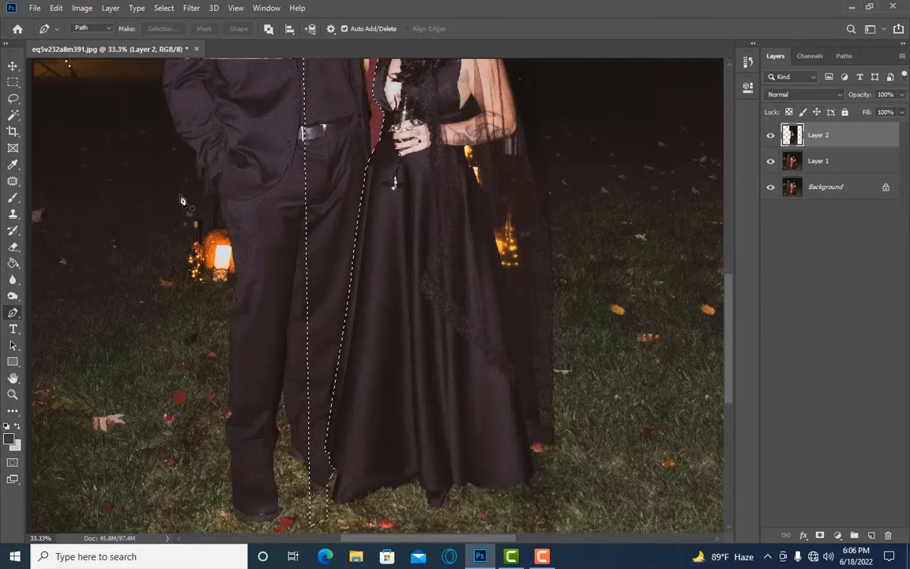
scroll(181, 201, up, 4)
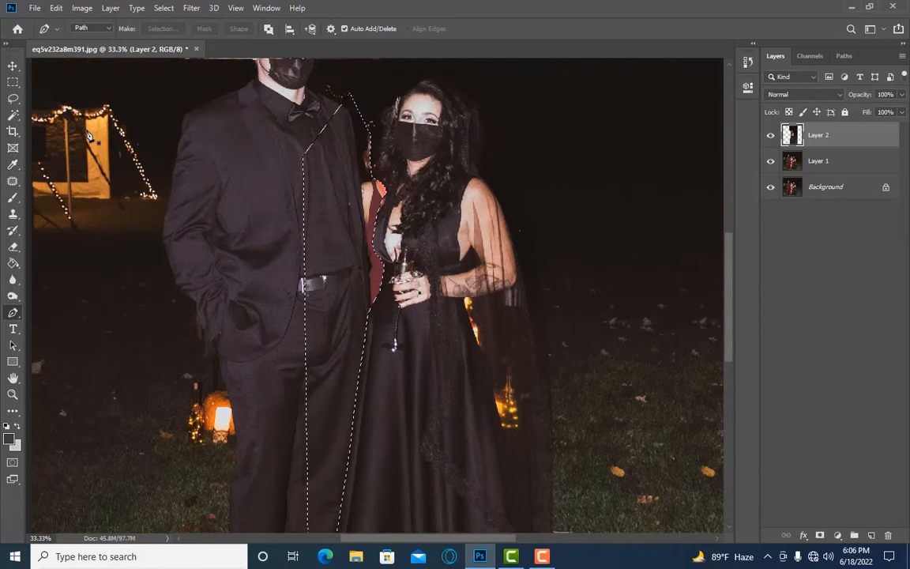
click(13, 81)
scroll(539, 230, up, 1)
click(538, 230)
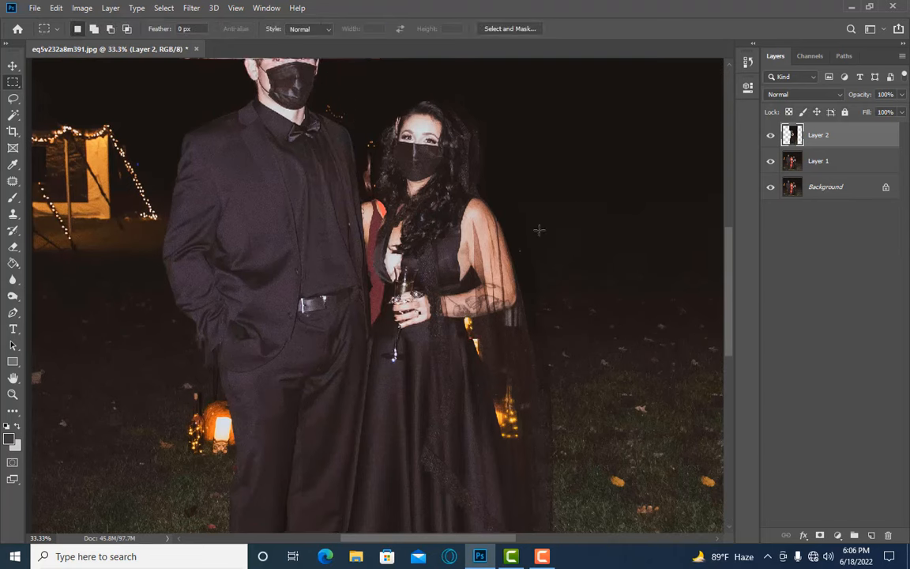
Step: Copy a rectangular area around the woman's veiled outer arm to a new layer and convert that layer to a smart object
scroll(539, 230, up, 1)
drag(445, 206, 539, 344)
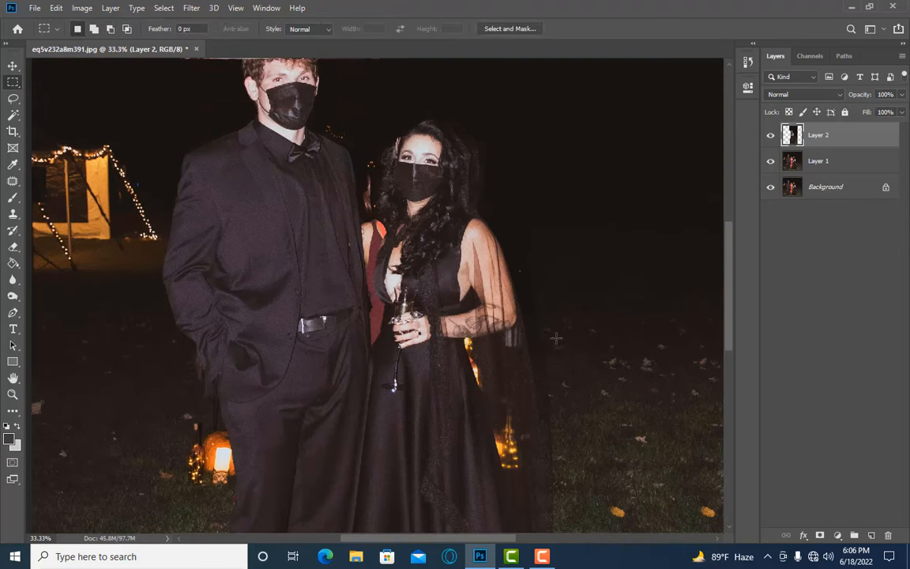
key(ctrl+j)
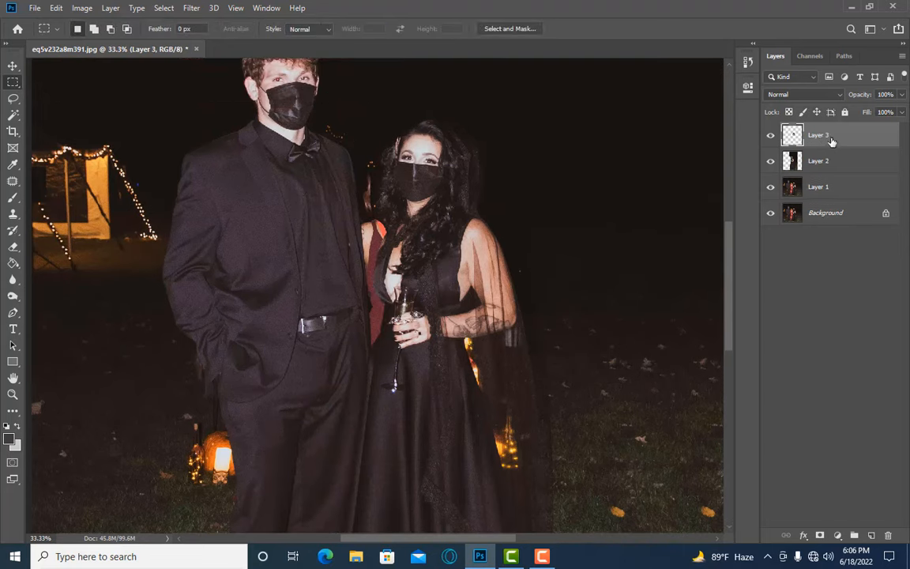
right_click(826, 139)
click(729, 189)
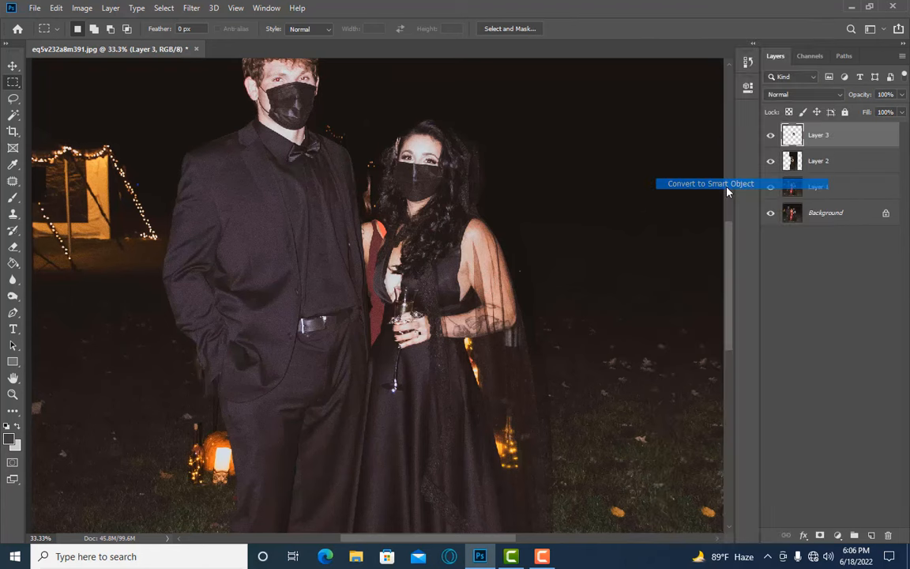
Step: Mirror the arm copy horizontally onto the woman's other side and move Layer 3 below Layer 2
key(ctrl+t)
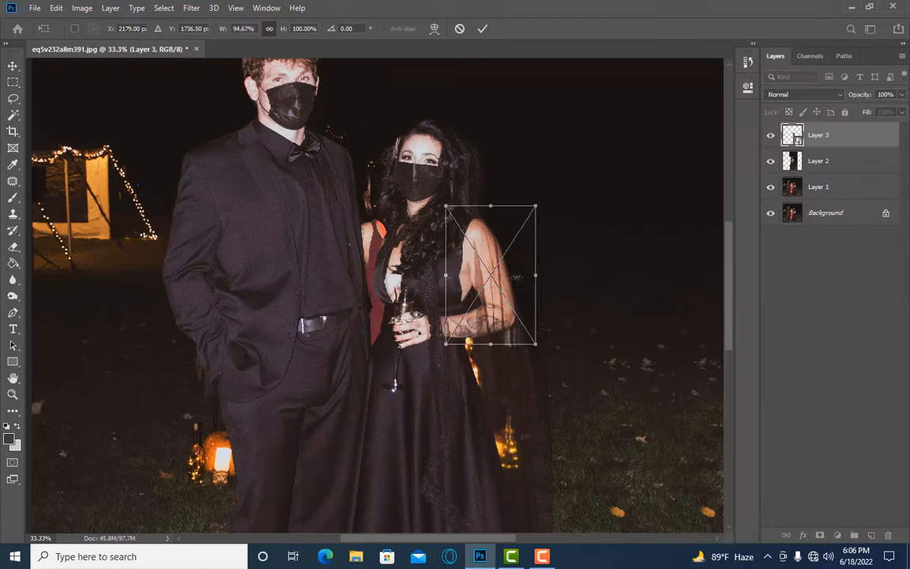
drag(443, 275, 406, 276)
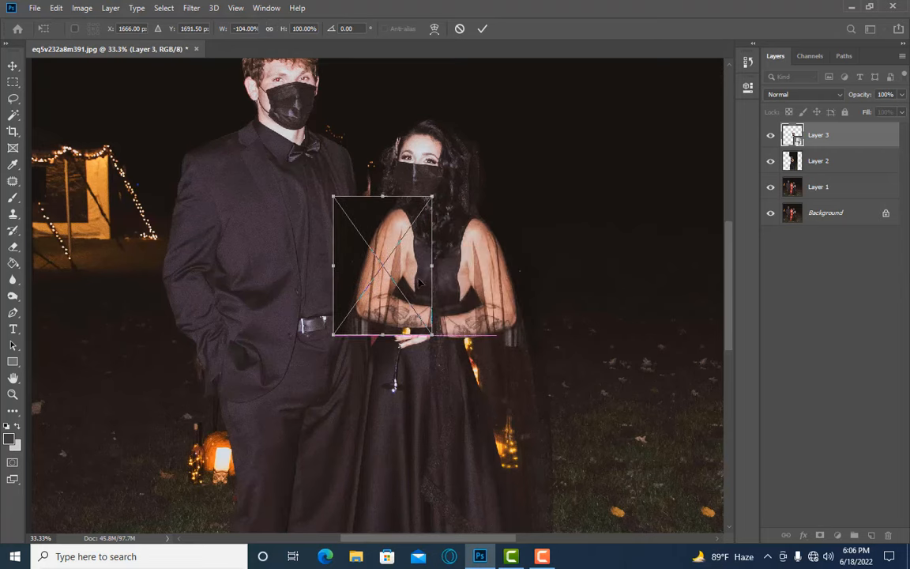
key(Return)
drag(834, 135, 821, 166)
key(ctrl+plus)
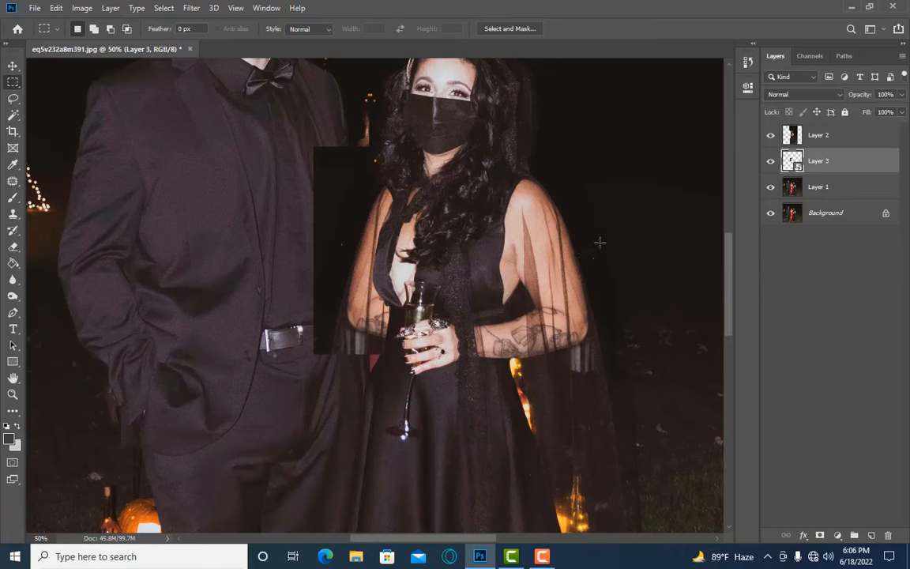
Step: Narrow the mirrored arm to 57.78% width and position it beside the bodice at shoulder height
key(ctrl+t)
drag(311, 250, 348, 258)
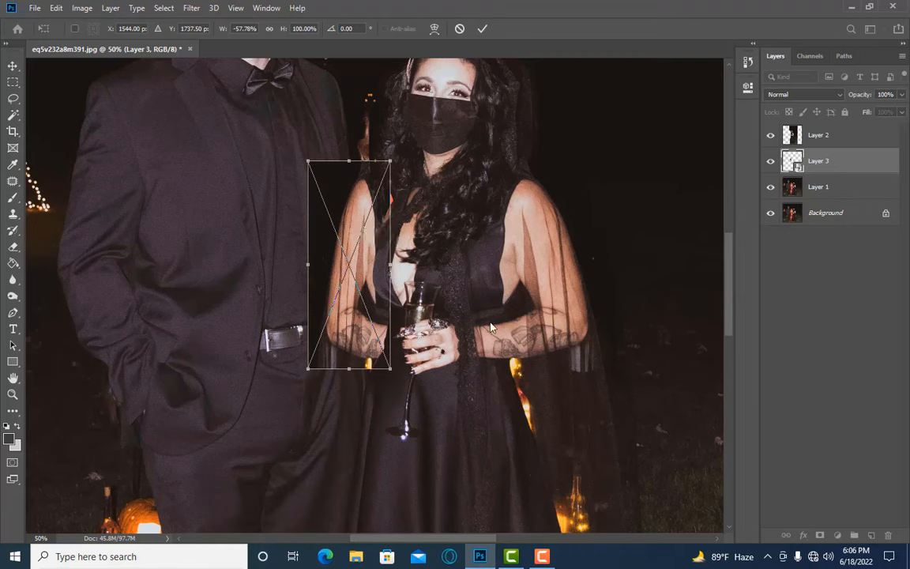
key(Return)
key(m)
key(ctrl+t)
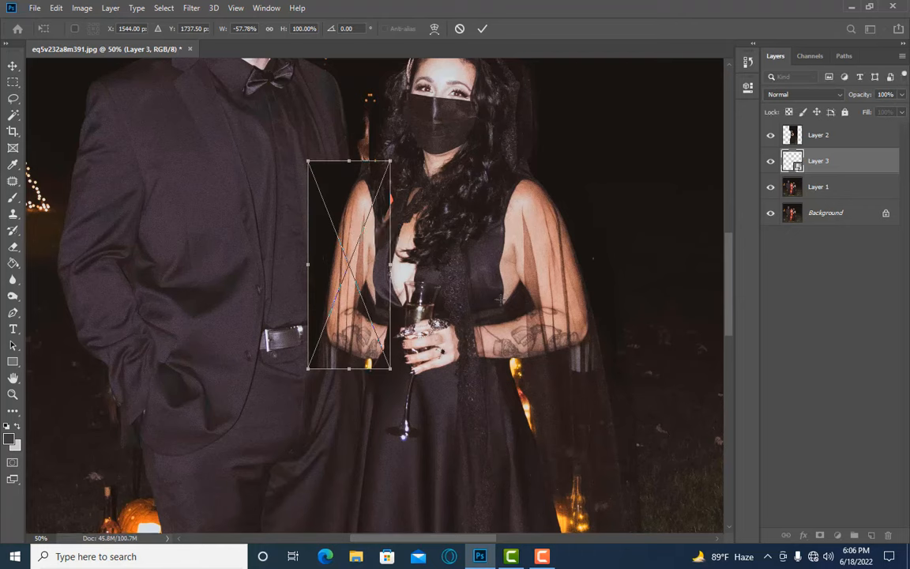
key(Return)
Step: Rotate the mirrored arm to -5.28°, scale it to 66.79% width and 103.03% height, and shift it closer to the bodice
key(ctrl+t)
drag(416, 158, 412, 146)
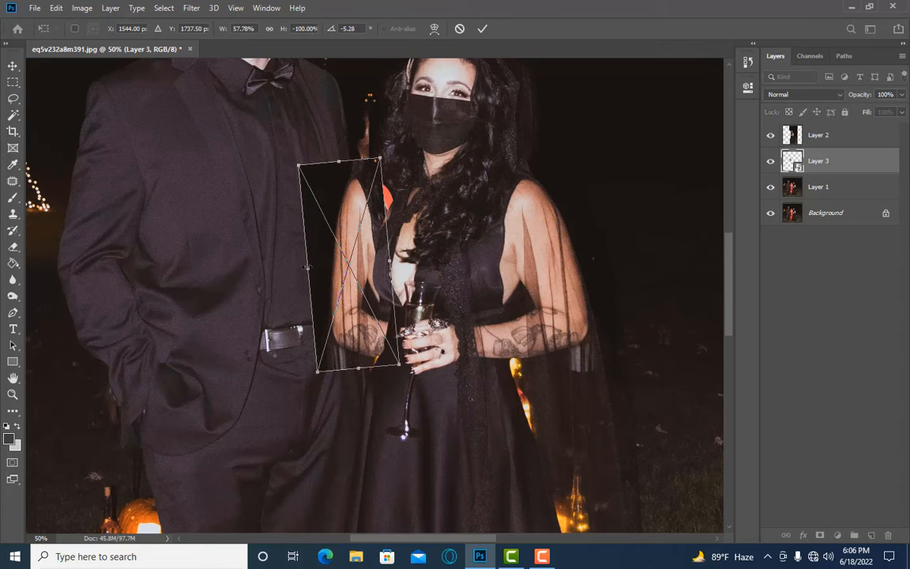
mouse_move(305, 267)
mouse_down()
mouse_move(292, 265)
mouse_move(302, 267)
mouse_up()
drag(358, 367, 358, 370)
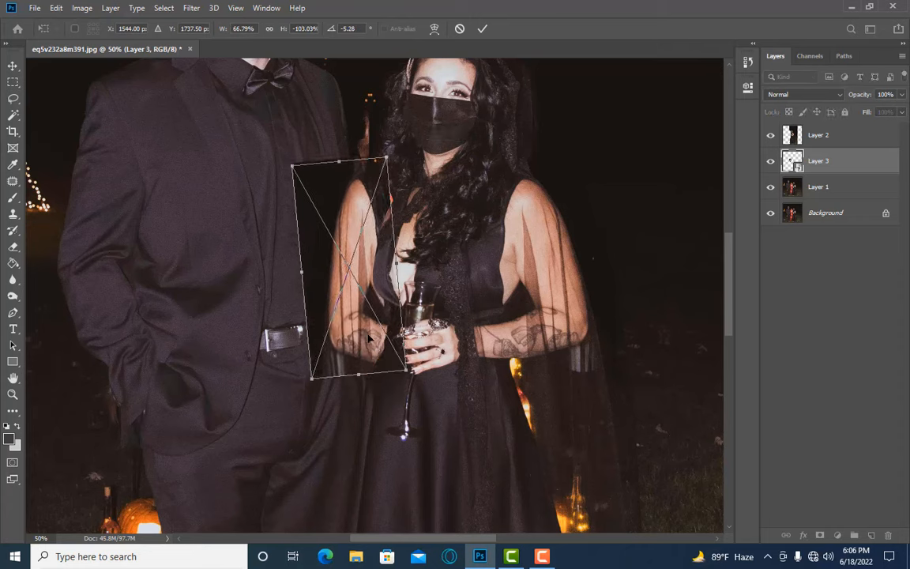
drag(363, 329, 387, 342)
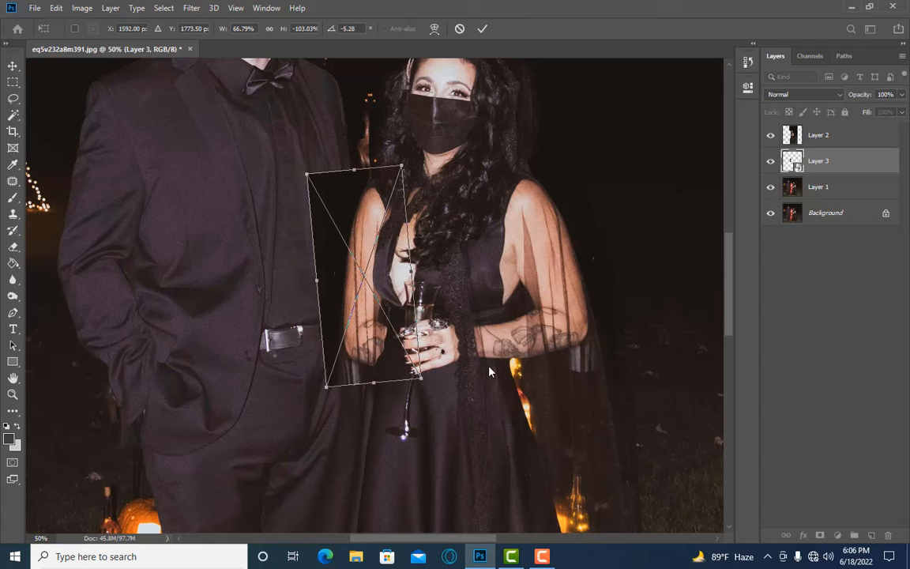
key(Return)
key(m)
Step: Rotate the mirrored arm to -10.45° and nudge it toward the bodice and slightly down
key(ctrl+t)
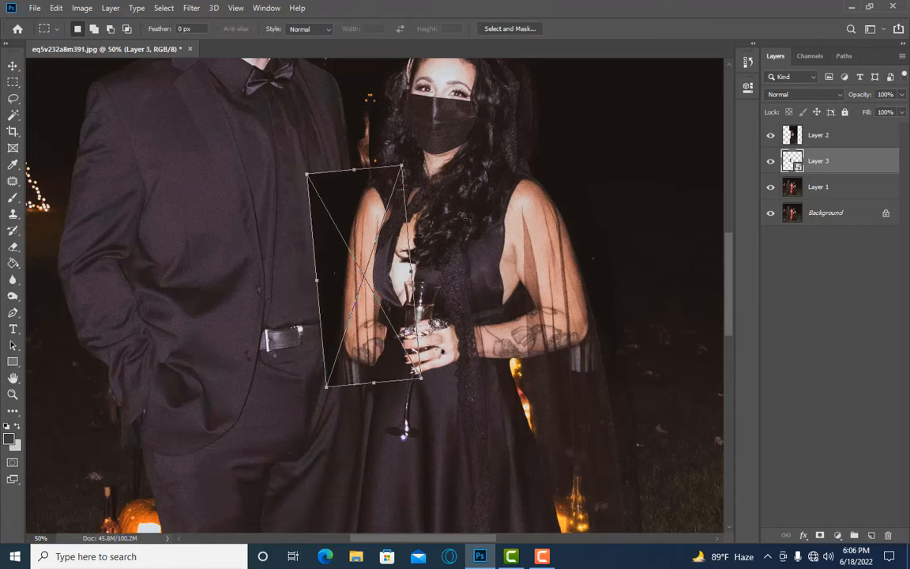
drag(441, 175, 437, 163)
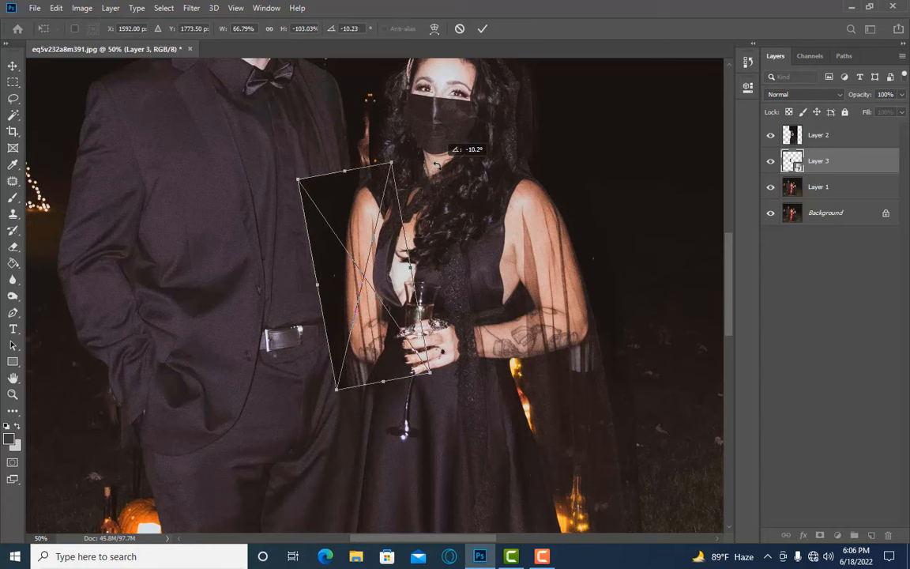
key(Right)
key(Right)
key(Right)
key(Right)
key(Right)
key(Right)
key(Right)
key(Right)
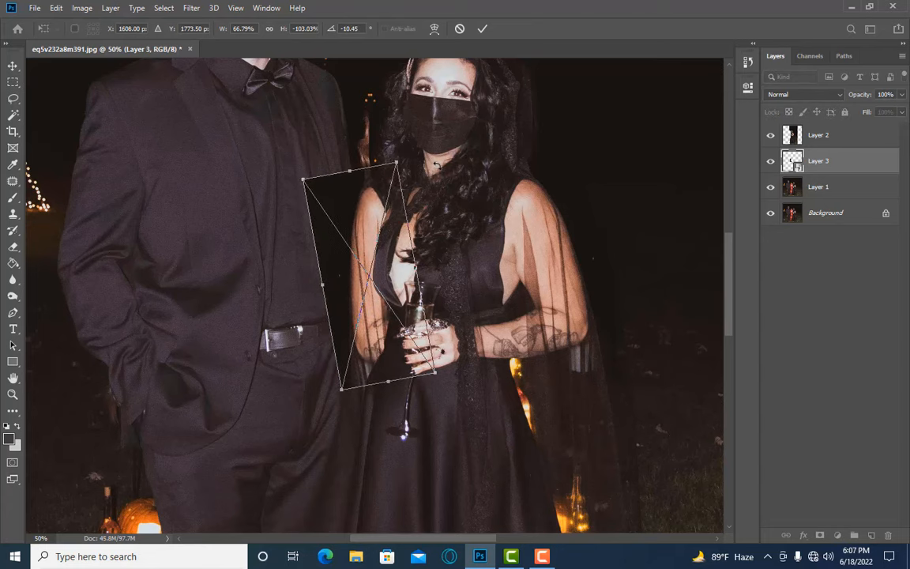
key(Down)
key(Down)
key(Down)
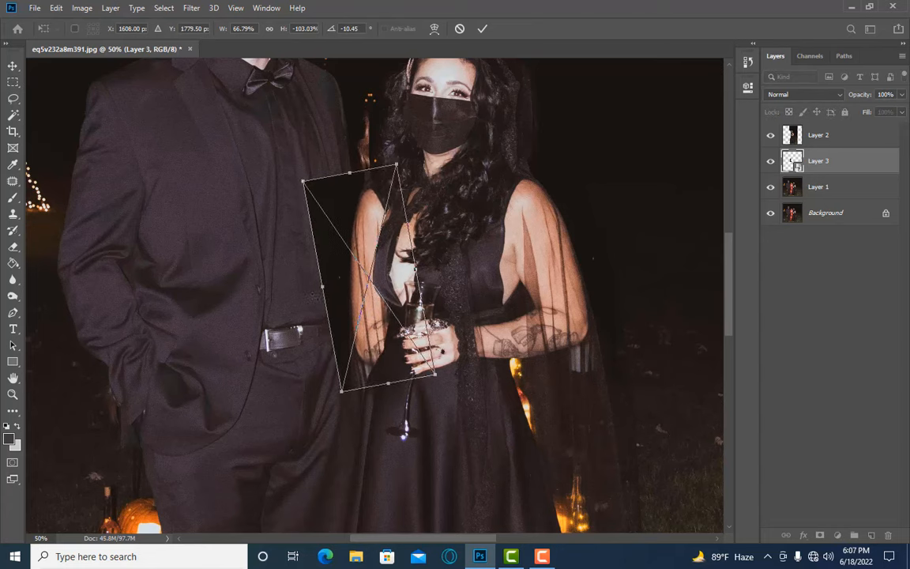
Step: Scale the mirrored arm to 72.36% width and -107.81% height and skew its upper edge toward the man
drag(323, 288, 316, 287)
mouse_move(351, 177)
mouse_down()
mouse_move(341, 167)
mouse_move(344, 186)
mouse_up()
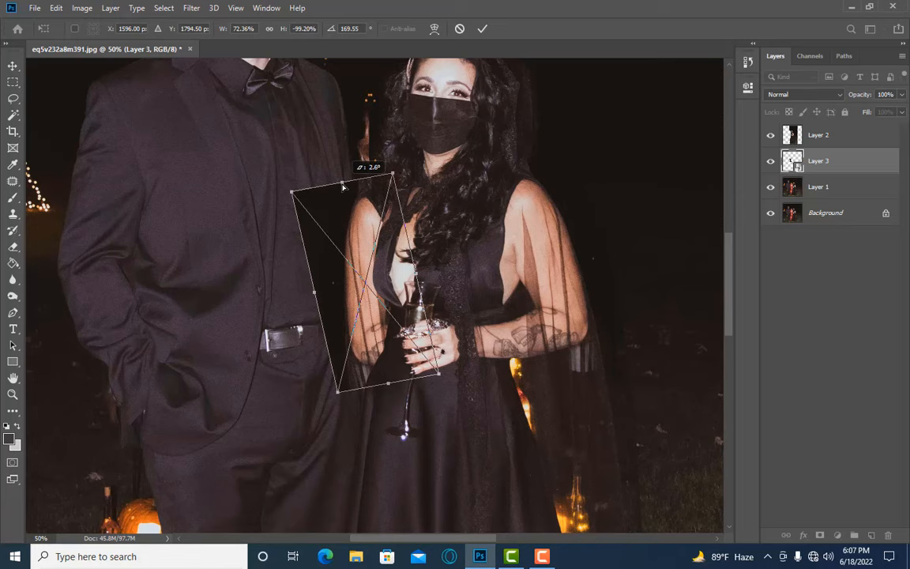
drag(388, 385, 390, 400)
drag(413, 363, 415, 372)
Step: Nudge the mirrored arm closer to the bodice, to X 1614 px and Y 1848.50 px
key(Right)
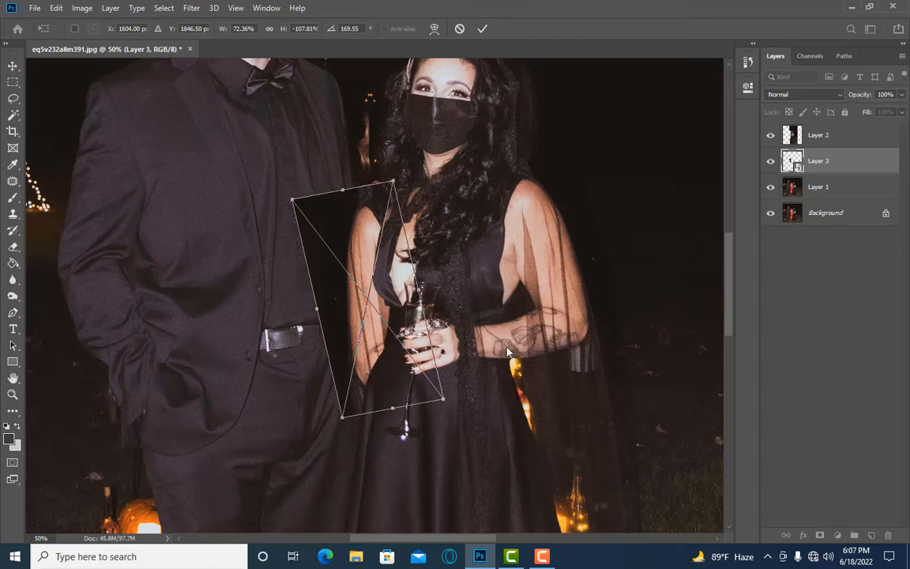
key(Down)
key(Down)
key(Down)
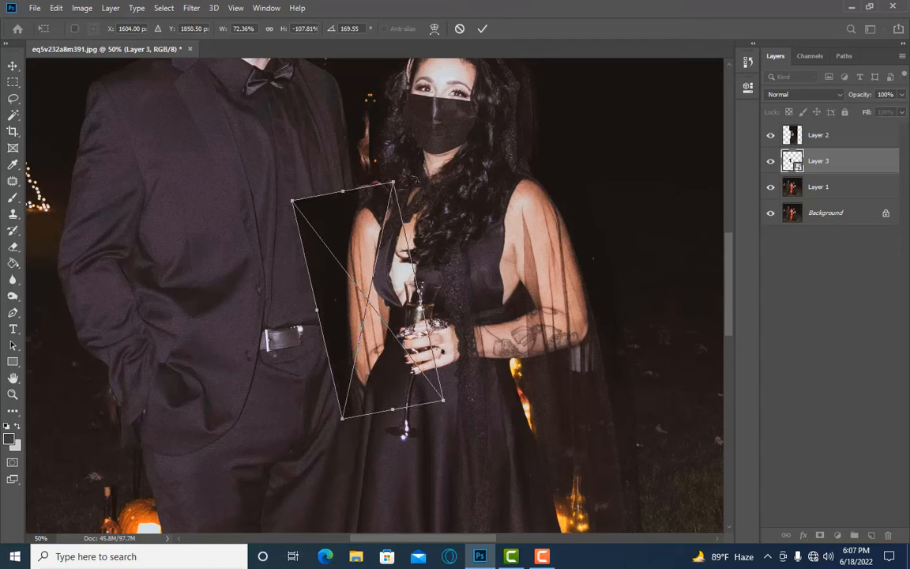
key(Right)
key(Right)
key(Right)
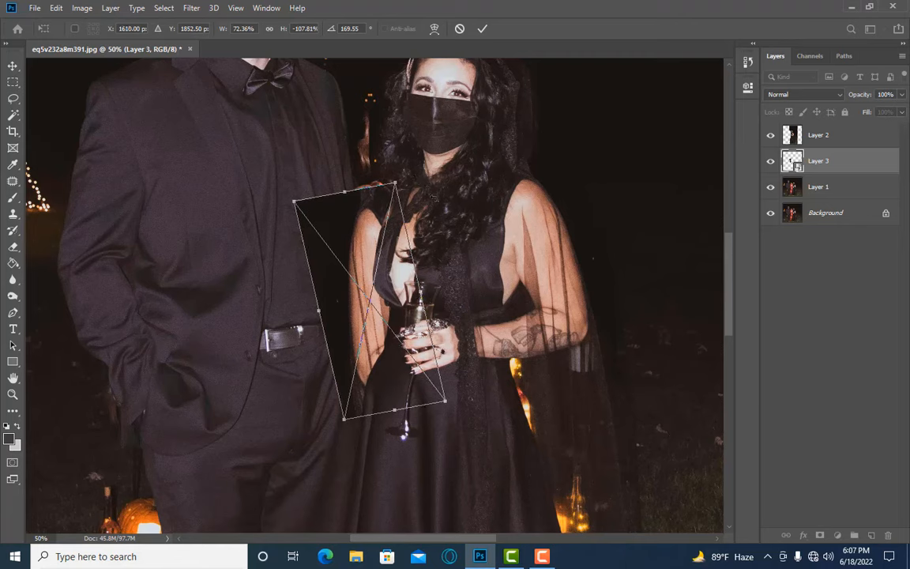
key(Right)
key(Right)
key(Up)
key(Up)
key(Up)
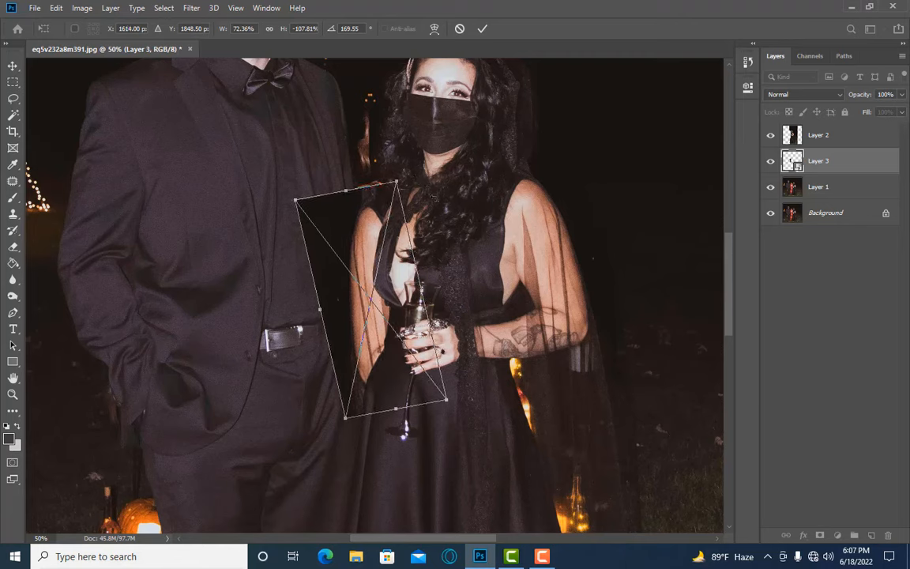
Step: Shift the mirrored arm up to shoulder height, rotate it to 172.75°, and apply the transform
drag(371, 222, 368, 203)
drag(438, 222, 441, 224)
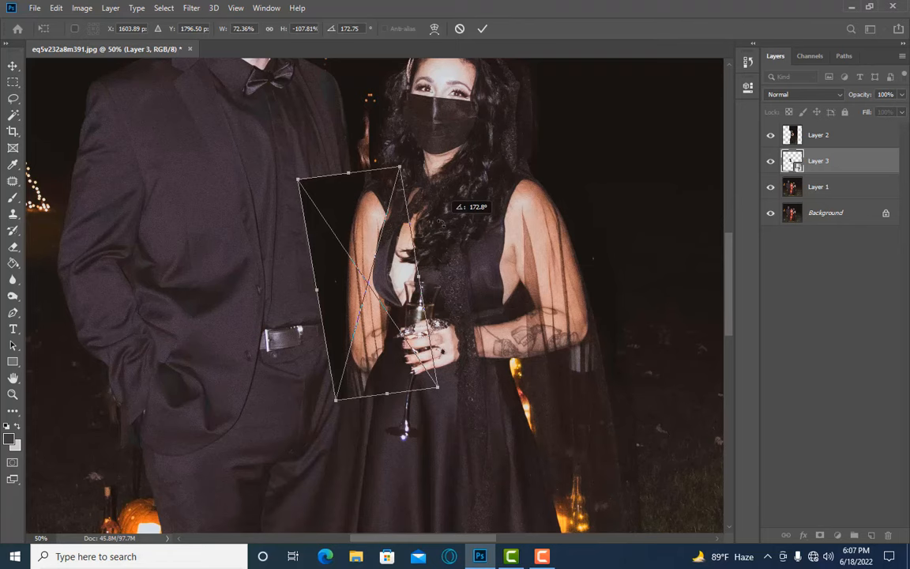
key(Return)
Step: Rasterize Layer 3 and toggle Layer 2's visibility to check the arm beneath it
key(m)
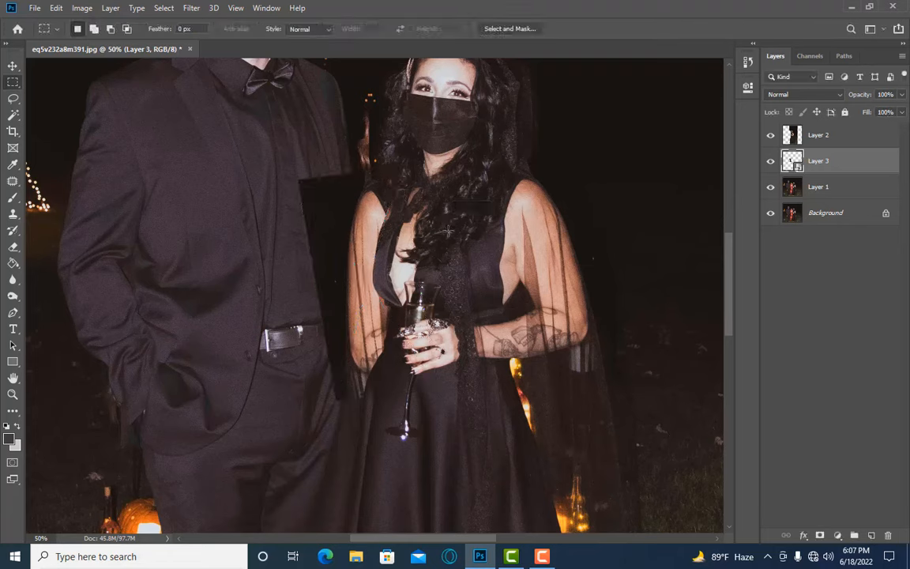
right_click(809, 164)
click(672, 230)
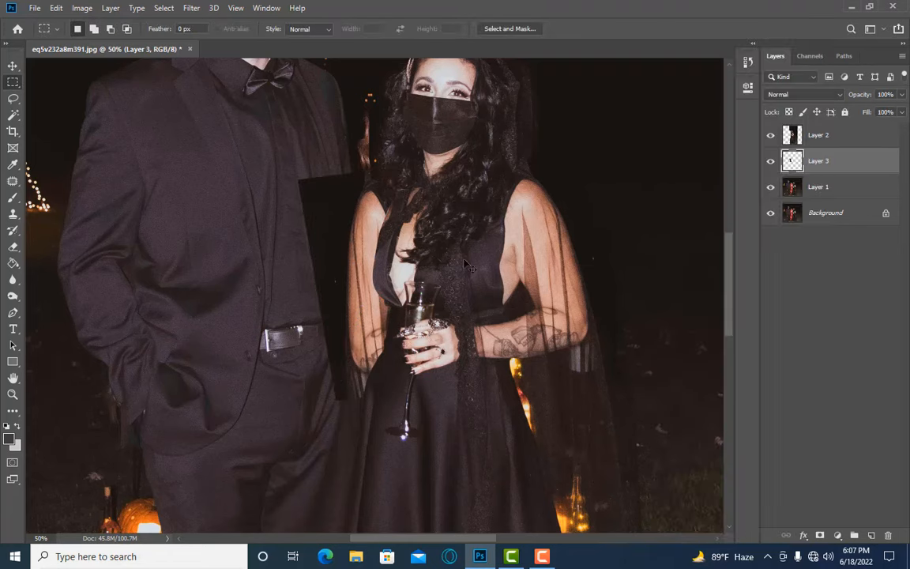
click(770, 139)
click(769, 140)
click(769, 140)
click(770, 139)
Step: Erase Layer 2's leftover edge over the rebuilt shoulder and dress strap with a soft 30 px eraser
key(ctrl+plus)
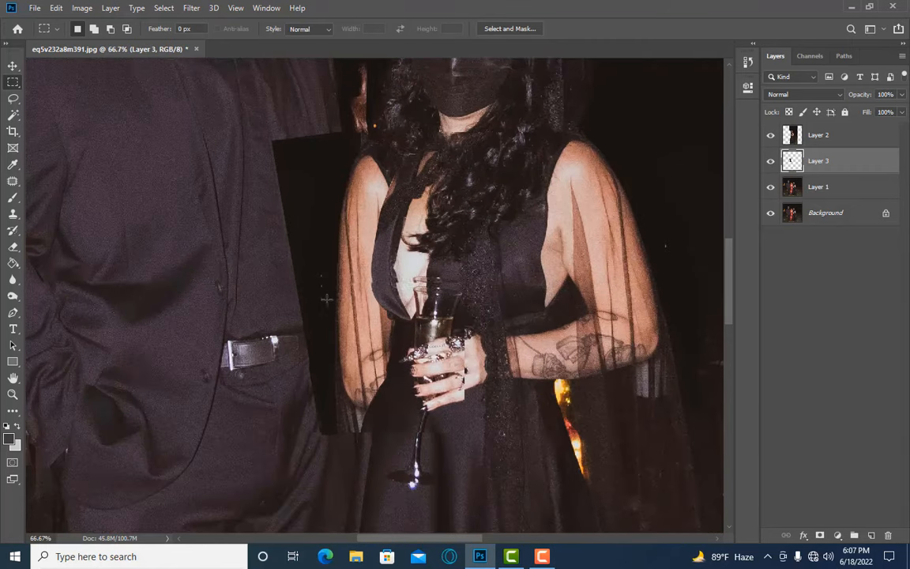
scroll(328, 297, up, 2)
key(ctrl+plus)
scroll(324, 294, up, 3)
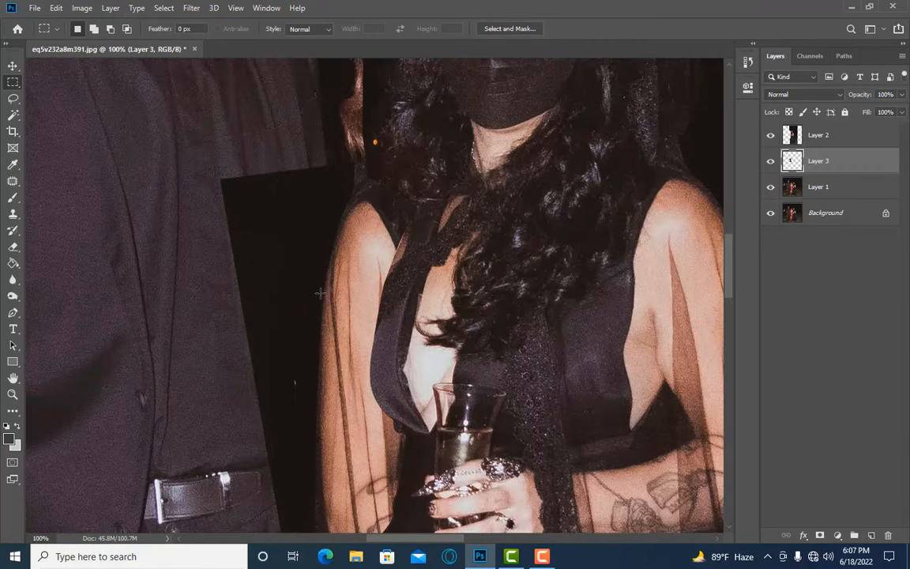
key(alt+bracketright)
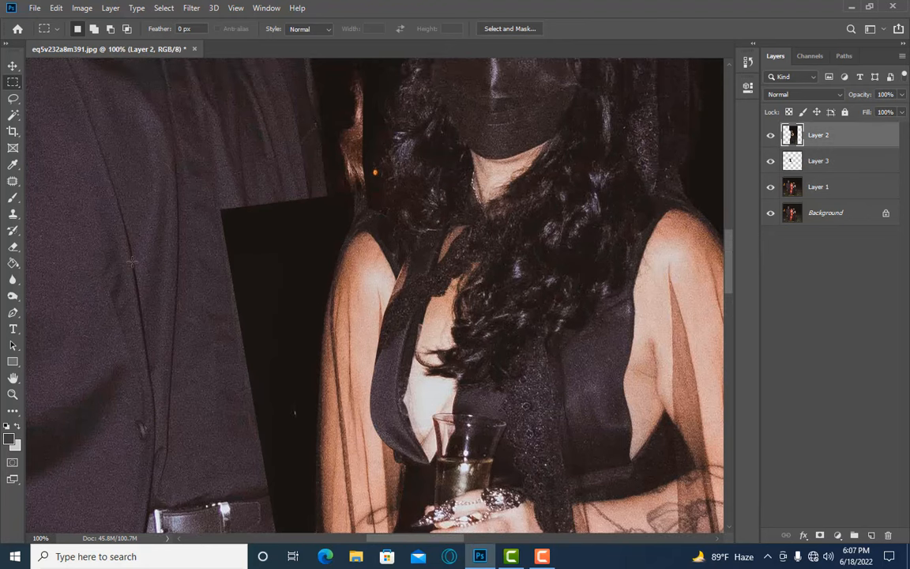
click(20, 244)
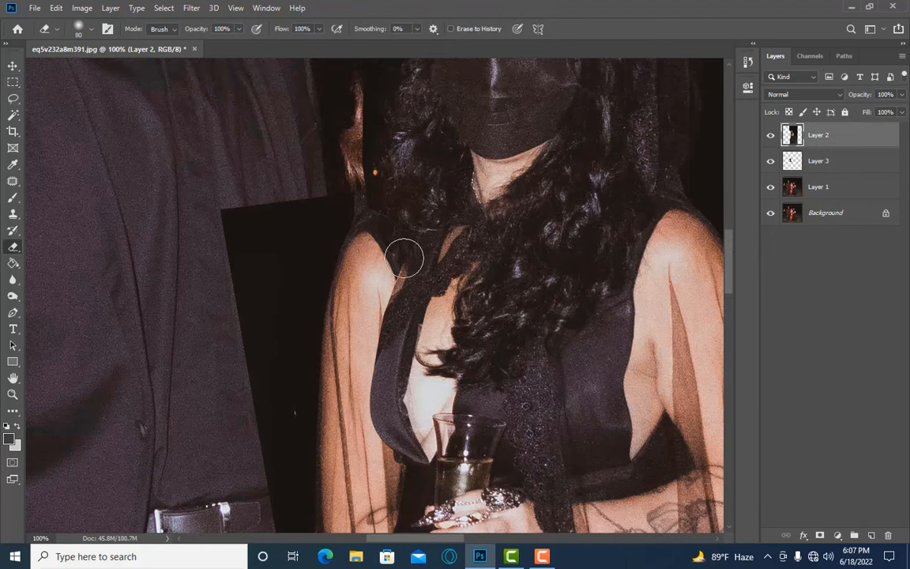
key(bracketleft)
key(bracketleft)
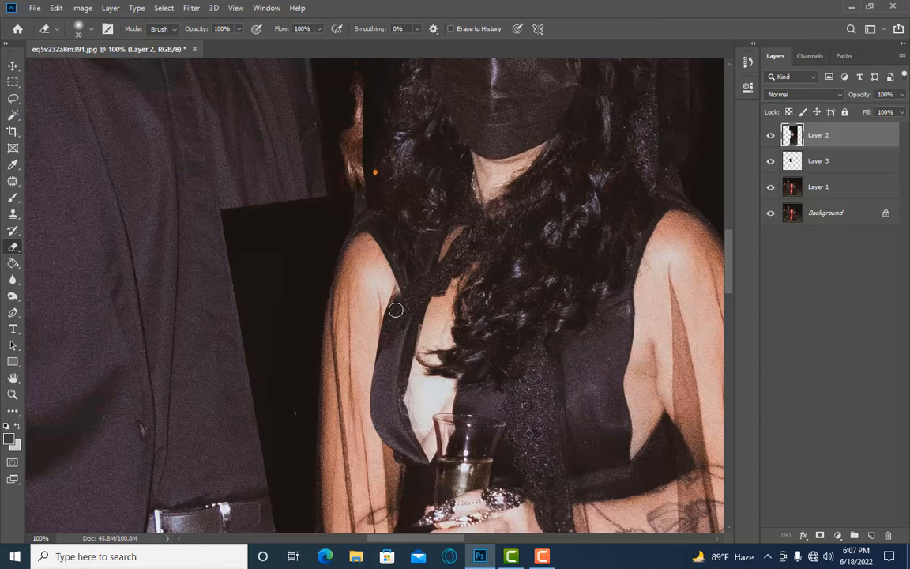
scroll(352, 212, up, 1)
key(bracketright)
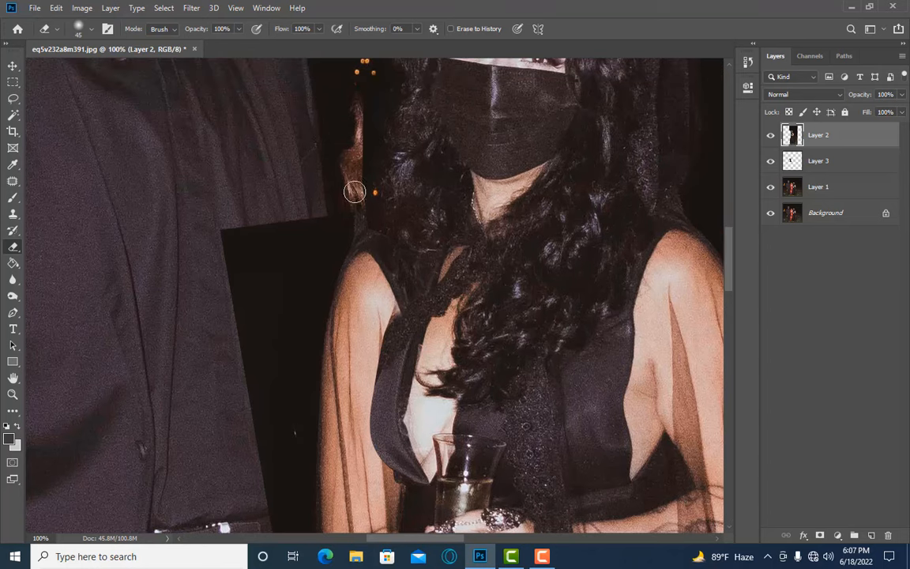
scroll(339, 226, down, 2)
key(bracketleft)
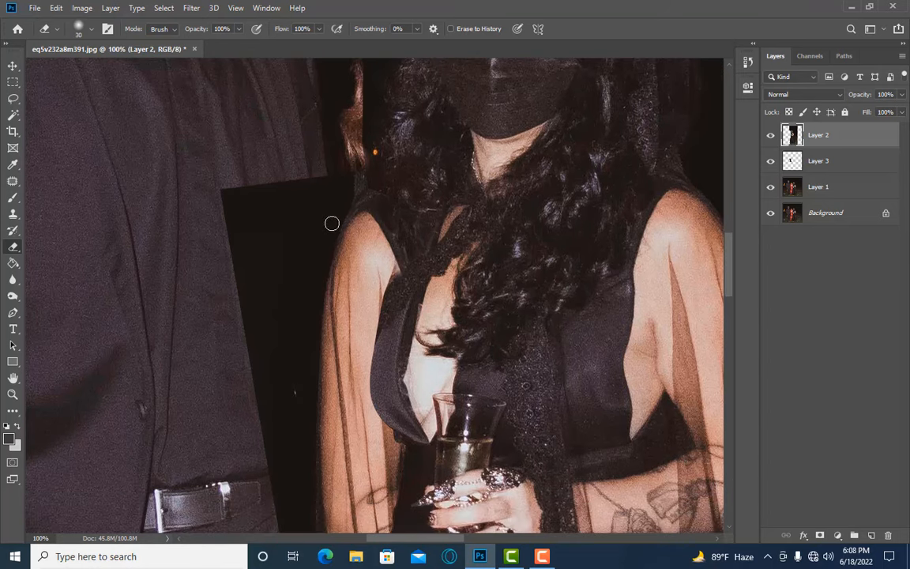
Step: Erase Layer 3's dark background just above the rebuilt shoulder with a soft 15 px eraser
click(798, 154)
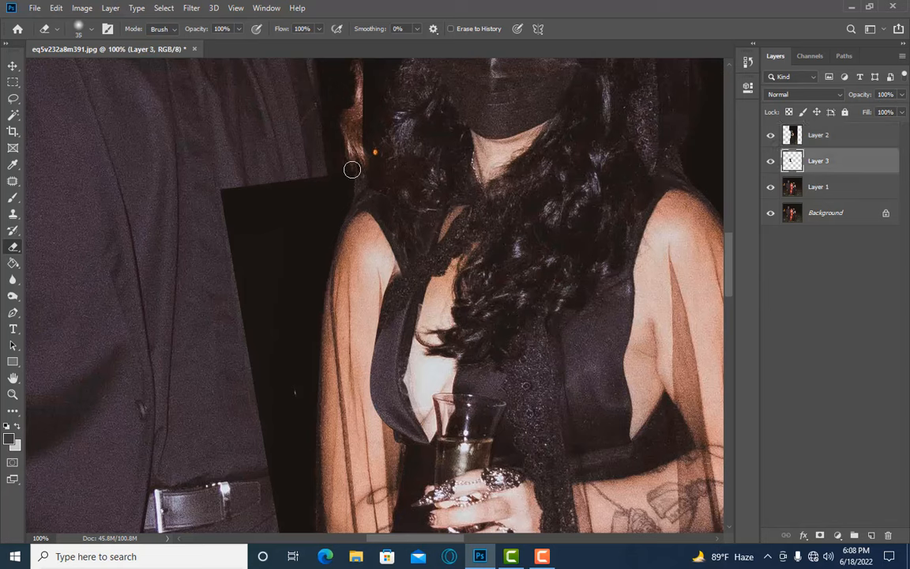
key(bracketleft)
key(bracketleft)
key(bracketleft)
mouse_move(348, 198)
mouse_down()
mouse_move(315, 267)
mouse_move(342, 205)
mouse_up()
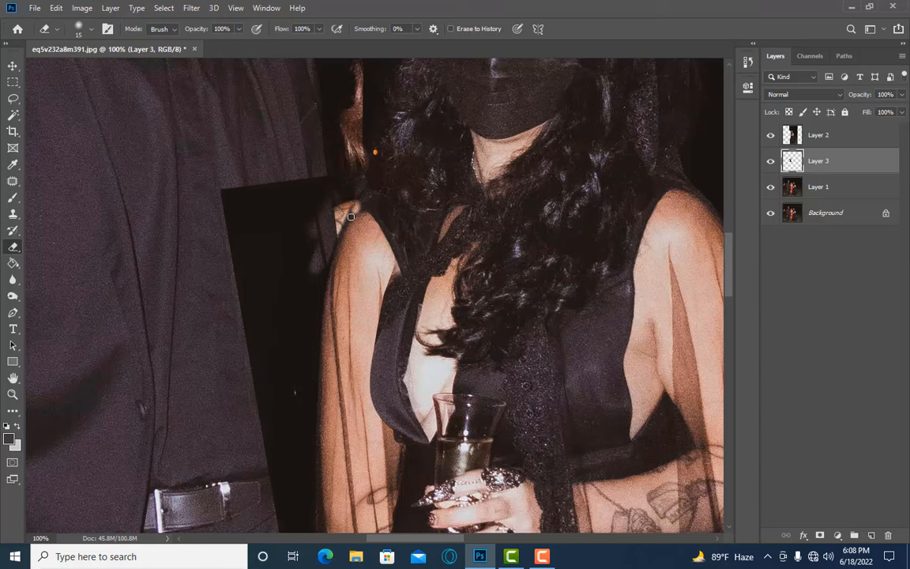
key(bracketright)
key(bracketleft)
key(bracketleft)
Step: Erase Layer 3's dark strip along the outer edge of the rebuilt upper arm, from the shoulder downward
scroll(340, 223, down, 3)
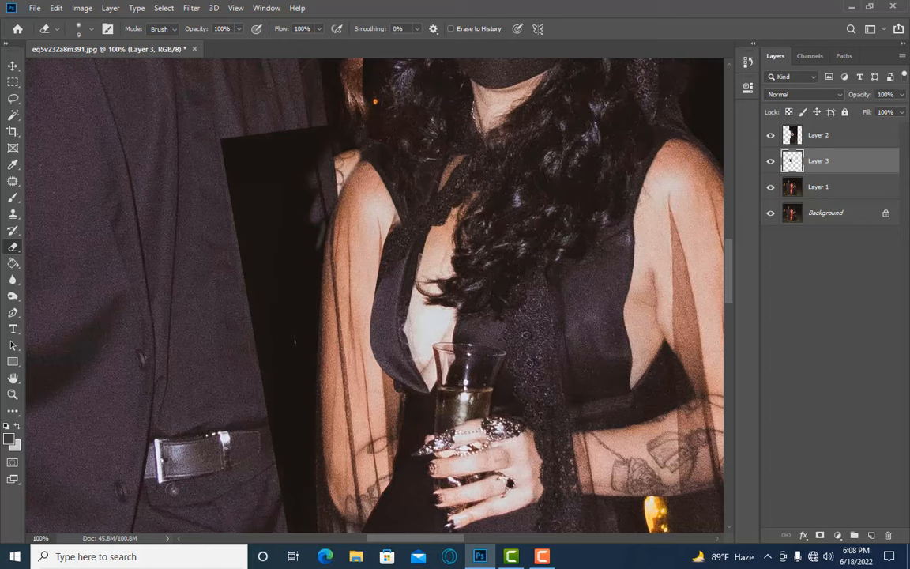
key(bracketright)
key(bracketright)
key(bracketright)
key(bracketright)
key(bracketright)
mouse_move(327, 162)
mouse_down()
mouse_move(311, 129)
mouse_move(306, 254)
mouse_up()
scroll(308, 237, down, 3)
key(bracketleft)
key(bracketleft)
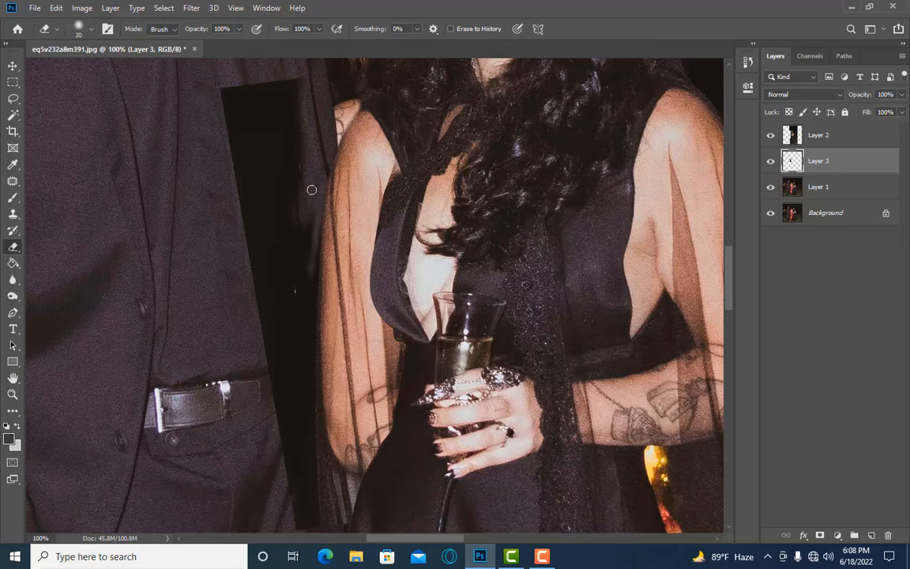
Step: Erase Layer 3's dark background between the man's jacket and the rebuilt arm down to belt height
key(bracketright)
drag(313, 193, 301, 284)
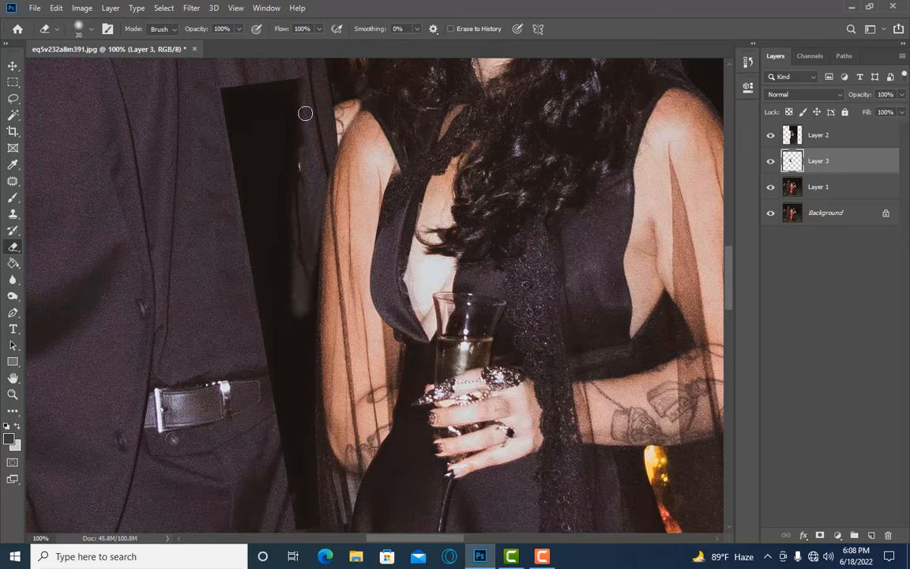
scroll(307, 134, down, 3)
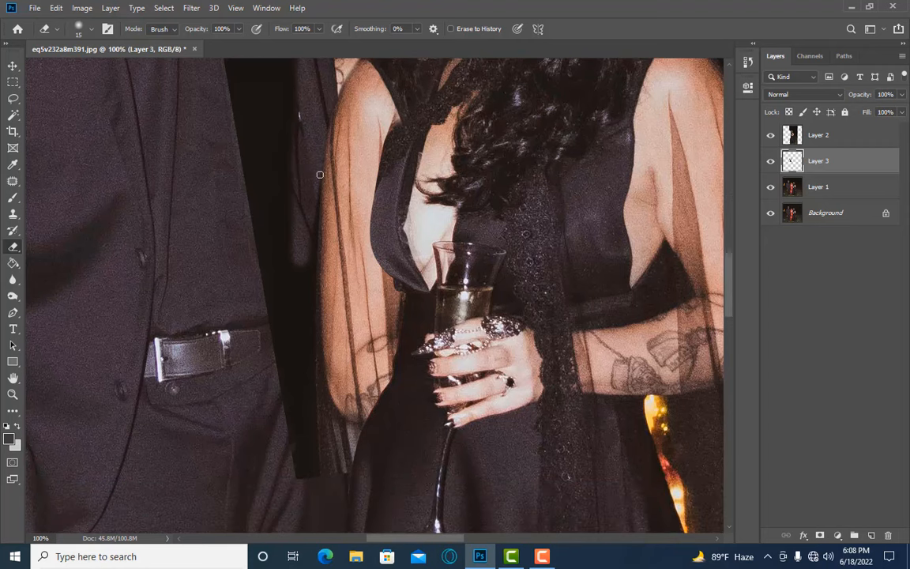
drag(313, 217, 309, 295)
scroll(318, 130, down, 2)
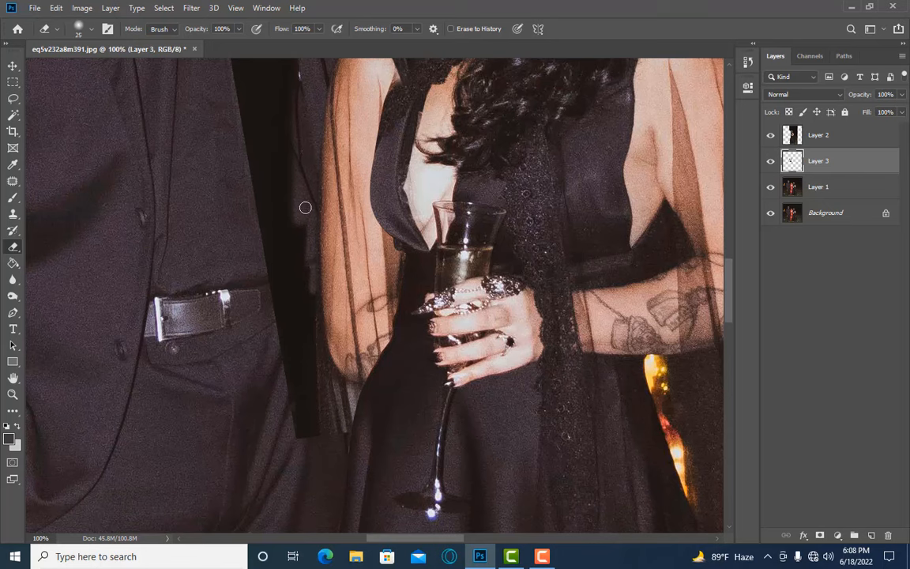
scroll(297, 249, down, 3)
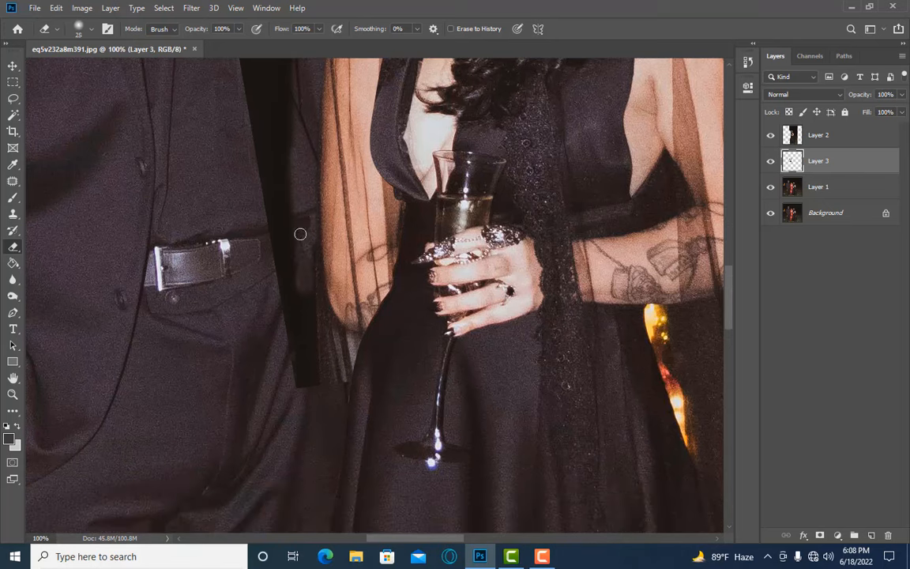
key(bracketleft)
key(bracketright)
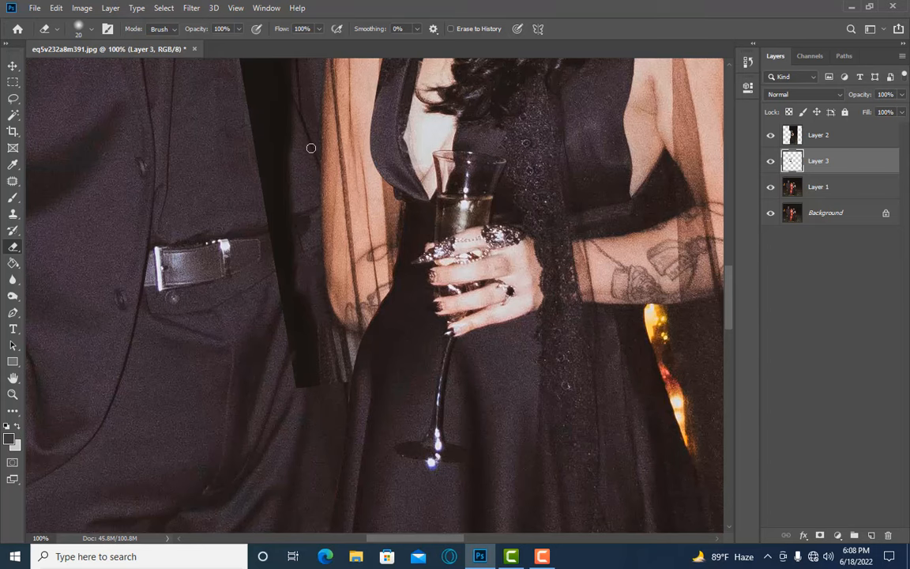
Step: Erase Layer 3's leftover veil and dark block around the rebuilt elbow and over the man's belt and trousers
scroll(310, 148, down, 3)
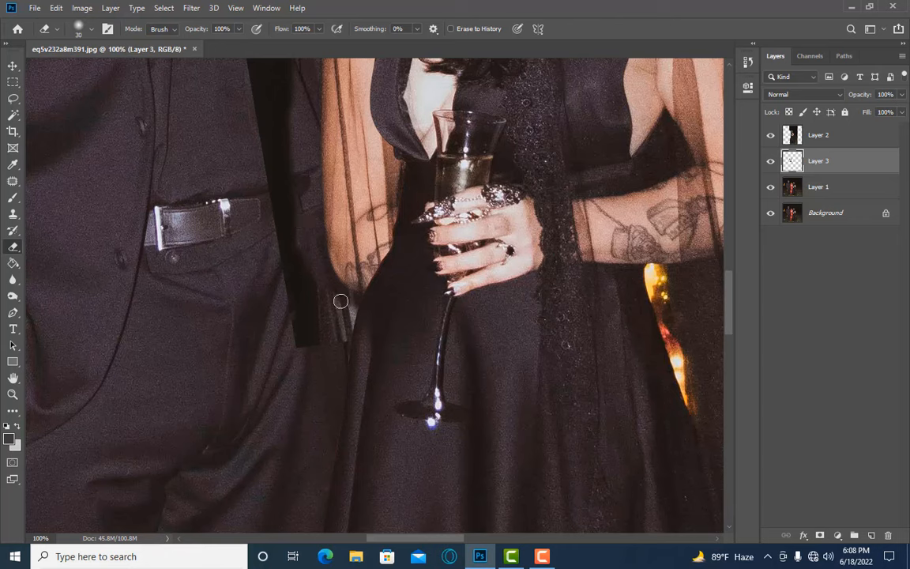
drag(341, 301, 353, 313)
key(bracketright)
drag(307, 266, 305, 235)
mouse_move(336, 317)
mouse_down()
mouse_move(347, 342)
mouse_move(338, 347)
mouse_up()
key(bracketright)
mouse_move(309, 313)
mouse_down()
mouse_move(286, 124)
mouse_move(276, 177)
mouse_move(296, 324)
mouse_up()
key(bracketright)
drag(269, 99, 285, 200)
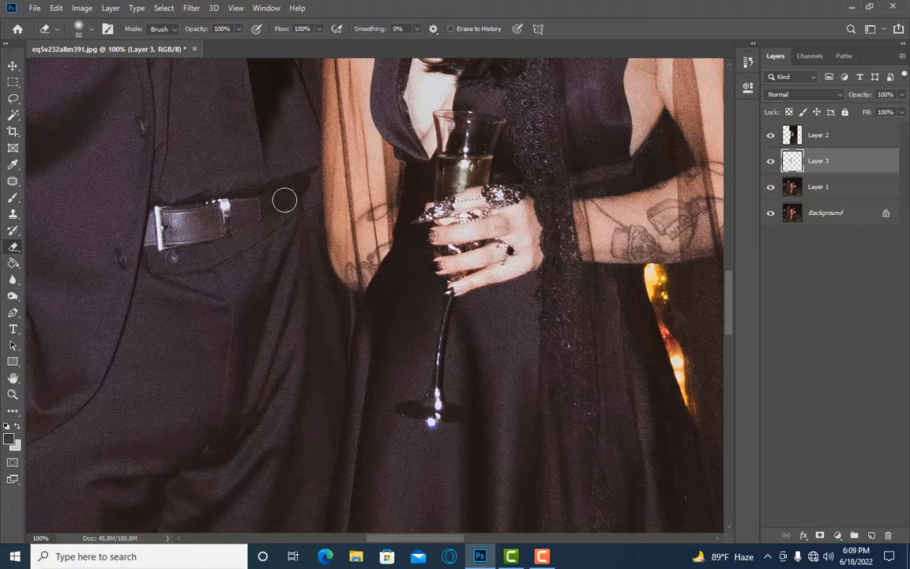
Step: Erase the remaining dark block of Layer 3 over the man's shirt and jacket front with a larger soft eraser
key(ctrl+minus)
key(ctrl+minus)
scroll(295, 286, up, 4)
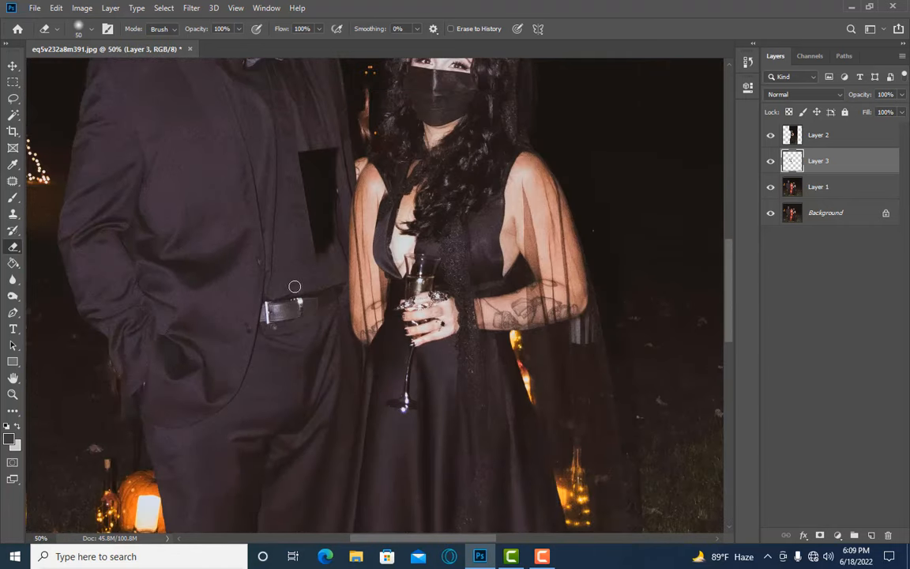
scroll(297, 282, up, 2)
key(ctrl+plus)
scroll(299, 282, up, 1)
key(bracketright)
key(bracketright)
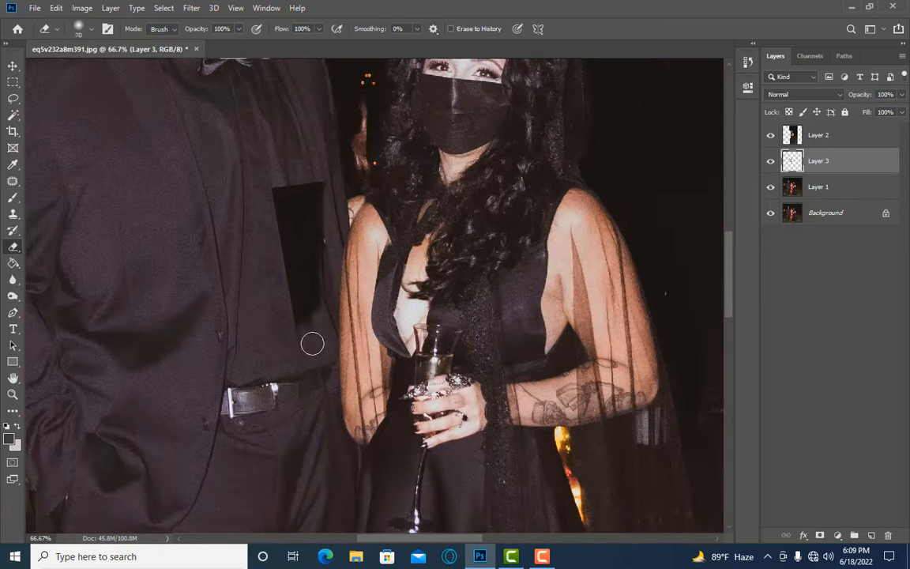
key(bracketright)
mouse_move(312, 344)
mouse_down()
mouse_move(279, 172)
mouse_move(301, 287)
mouse_move(312, 172)
mouse_move(322, 190)
mouse_move(316, 245)
mouse_up()
key(bracketleft)
key(bracketleft)
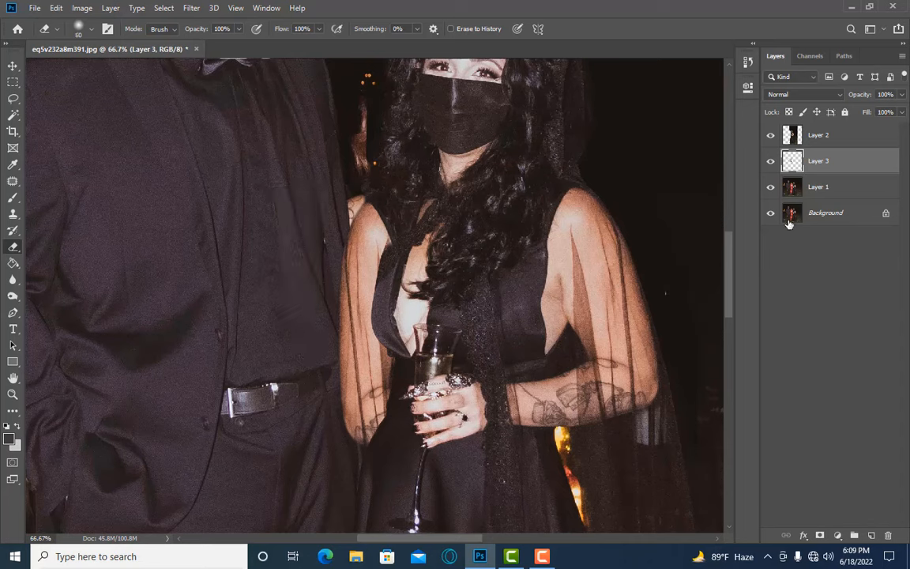
Step: Hide Layer 3 and Layer 2 and lasso the man's torso including the jacket edge beside the red dress
click(770, 165)
click(770, 135)
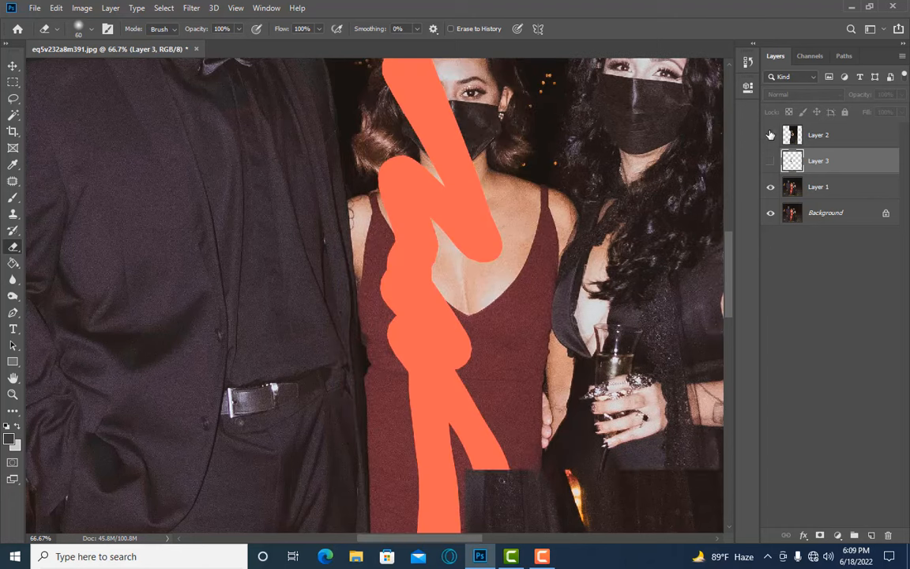
key(l)
mouse_move(154, 88)
mouse_down()
mouse_move(308, 60)
mouse_move(380, 258)
mouse_move(355, 387)
mouse_move(226, 466)
mouse_move(150, 431)
mouse_up()
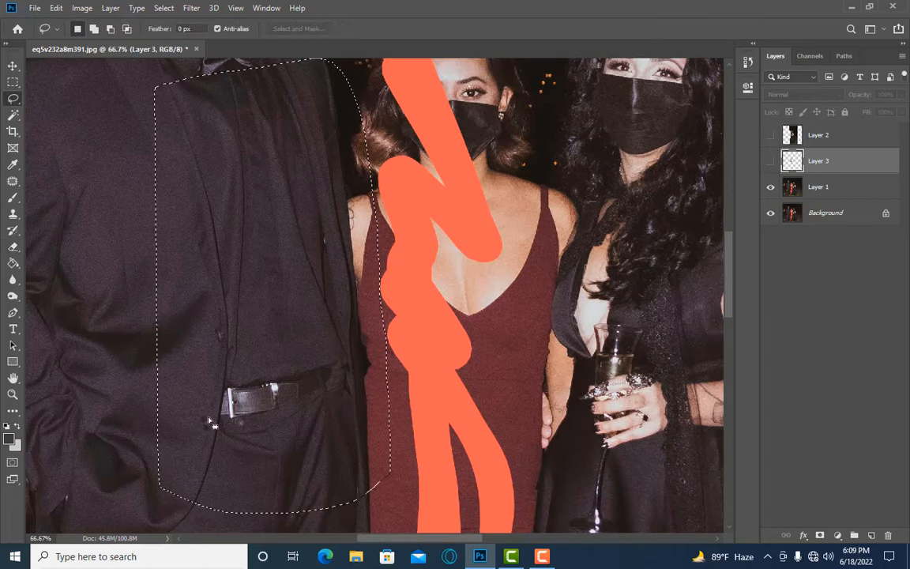
Step: Copy the selected torso from Layer 1 to a new layer at the top of the stack and show Layers 2 and 3
click(814, 188)
key(ctrl+shift+alt+n)
drag(820, 190, 818, 124)
click(770, 160)
click(771, 187)
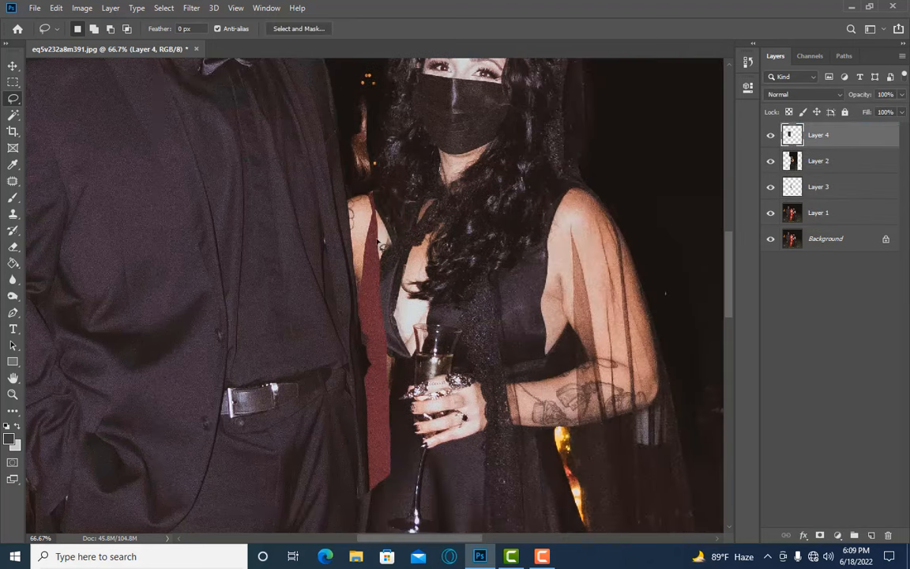
Step: Erase Layer 4's red dress strip over the rebuilt shoulder and upper arm with a small soft eraser
key(ctrl+plus)
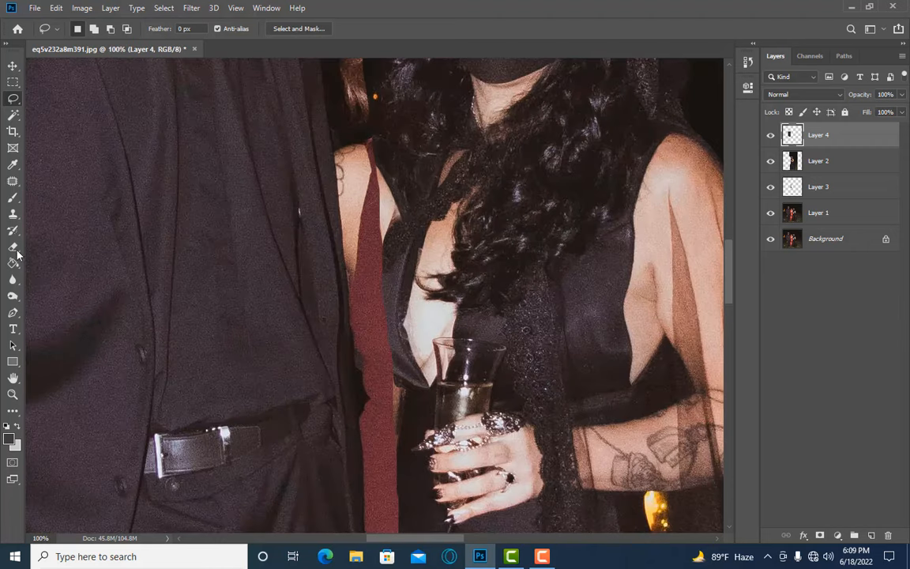
click(13, 248)
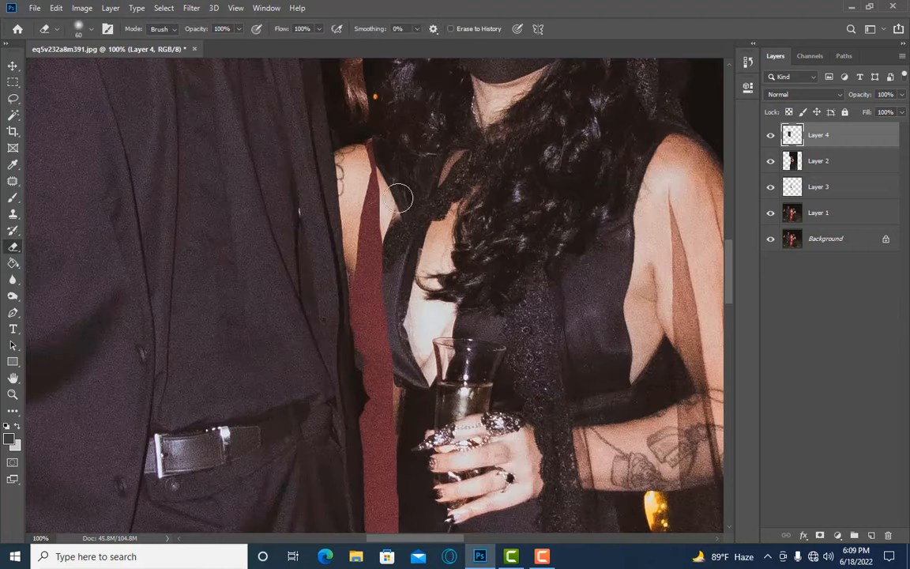
key(bracketleft)
mouse_move(365, 136)
mouse_down()
mouse_move(372, 214)
mouse_move(381, 182)
mouse_move(351, 198)
mouse_move(369, 240)
mouse_up()
key(bracketleft)
key(bracketleft)
key(bracketleft)
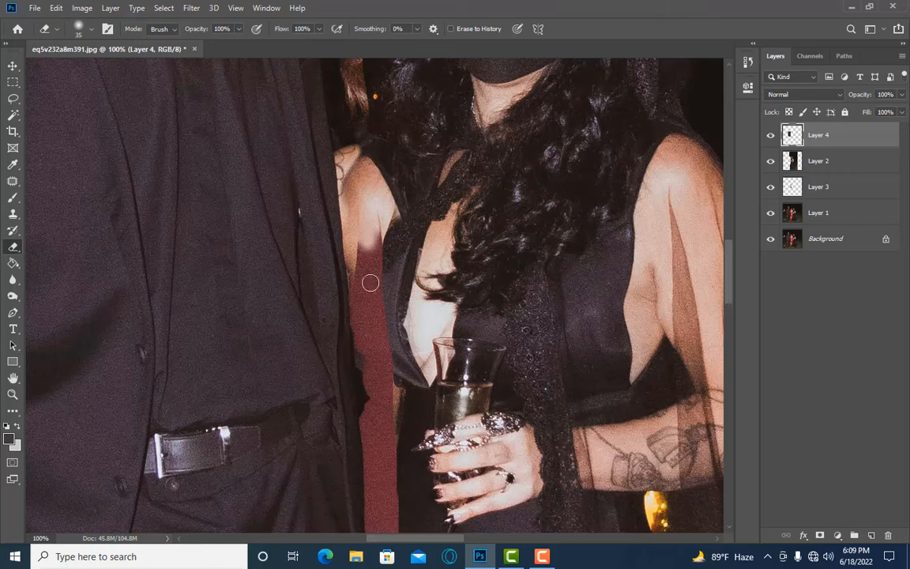
key(bracketright)
key(bracketright)
mouse_move(370, 282)
mouse_down()
mouse_move(383, 312)
mouse_move(364, 245)
mouse_move(378, 301)
mouse_move(385, 232)
mouse_move(376, 336)
mouse_move(389, 266)
mouse_move(390, 321)
mouse_move(367, 214)
mouse_move(365, 286)
mouse_move(363, 209)
mouse_move(372, 398)
mouse_up()
Step: Try to erase Layer 4's red strip around the rebuilt elbow with a 40 px eraser, and undo the last strokes
scroll(383, 293, down, 1)
scroll(383, 293, down, 4)
key(bracketright)
key(bracketleft)
key(bracketleft)
key(bracketleft)
key(bracketright)
scroll(404, 347, down, 5)
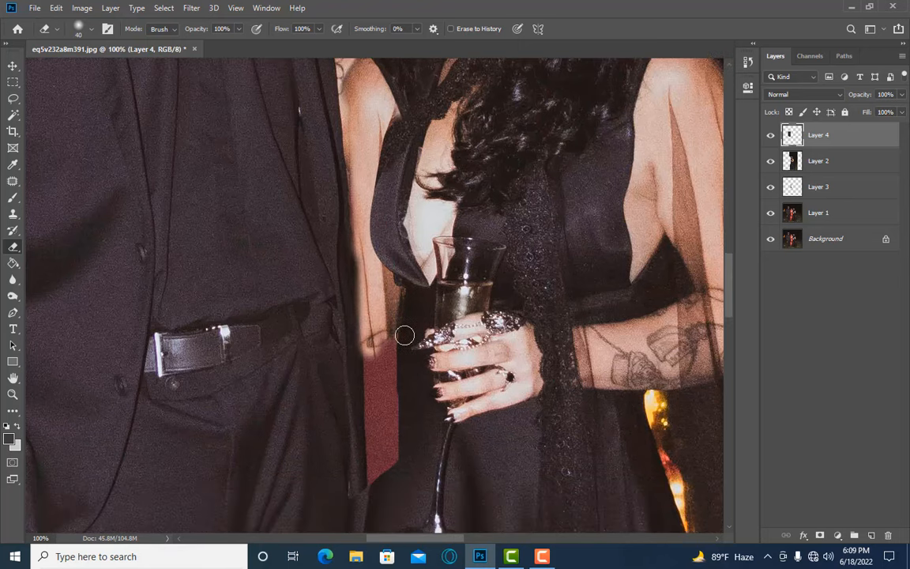
key(ctrl+z)
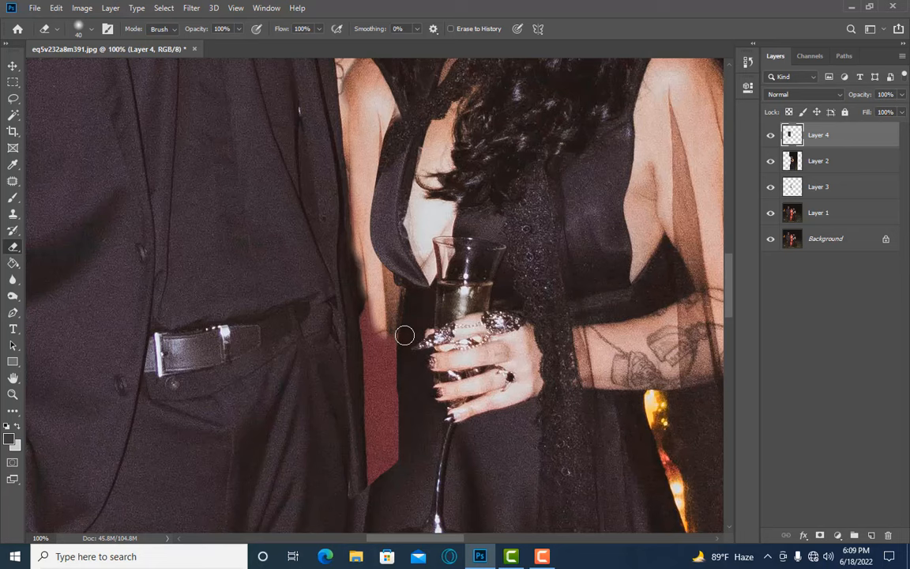
key(ctrl+shift+z)
key(ctrl+z)
key(ctrl+z)
key(ctrl+z)
key(ctrl+z)
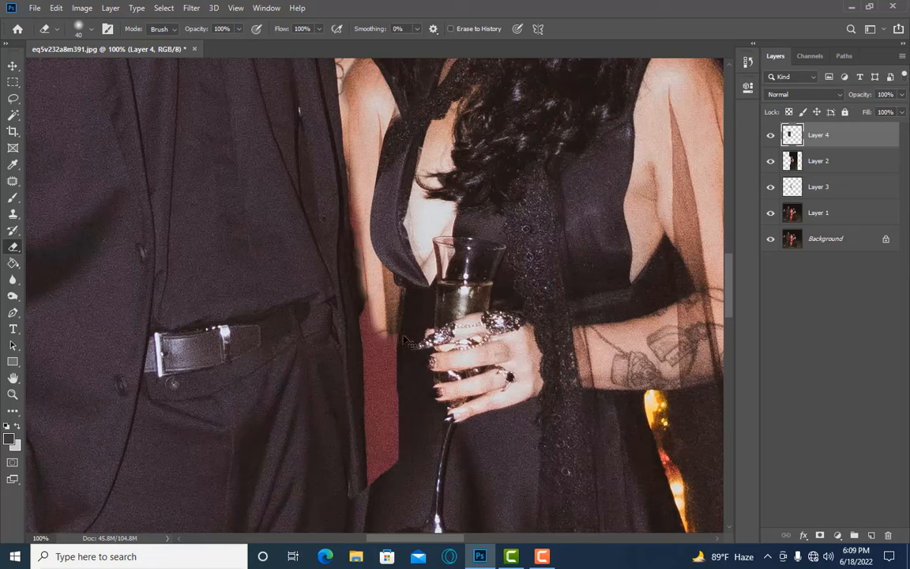
Step: Trace the man's jacket edge with a Pen tool path from beside the red strip's lower end up past the woman's shoulder
click(13, 313)
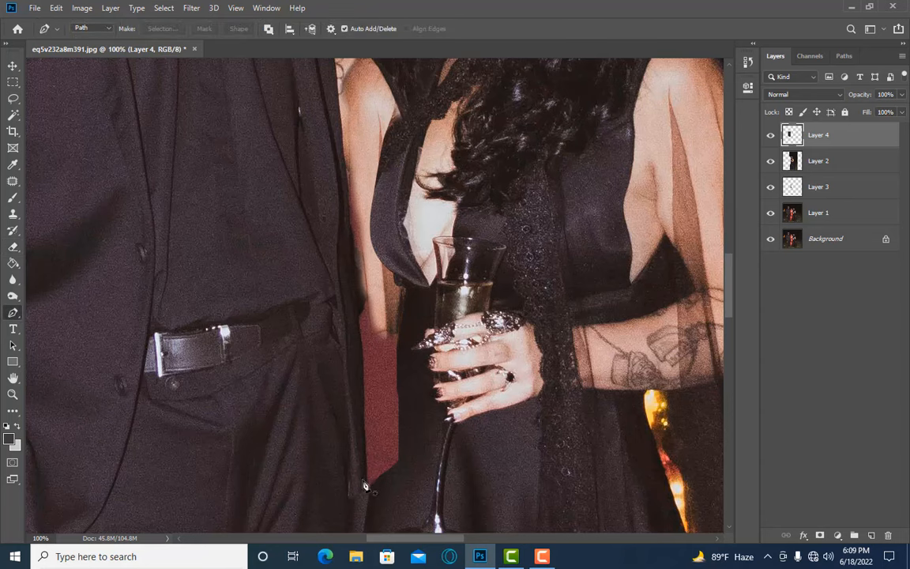
click(356, 316)
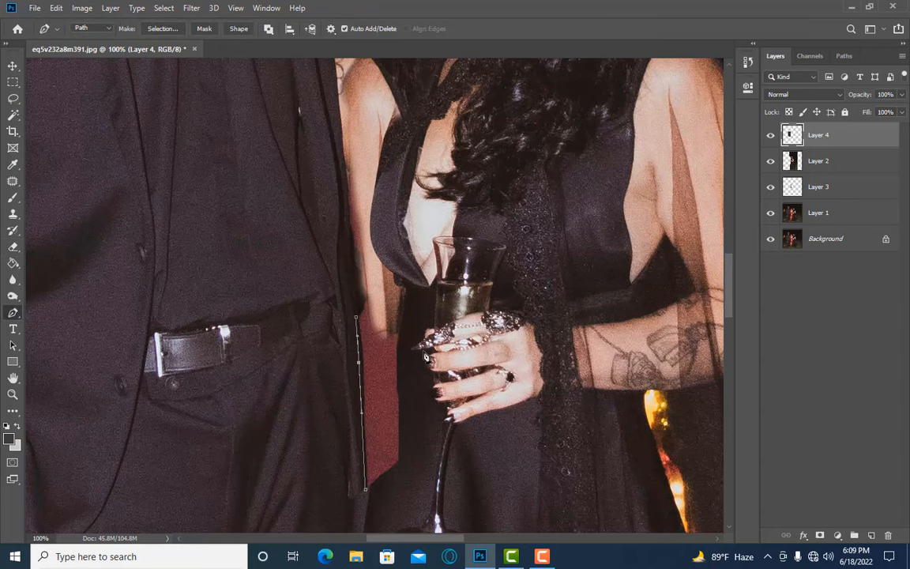
scroll(343, 253, up, 1)
click(347, 242)
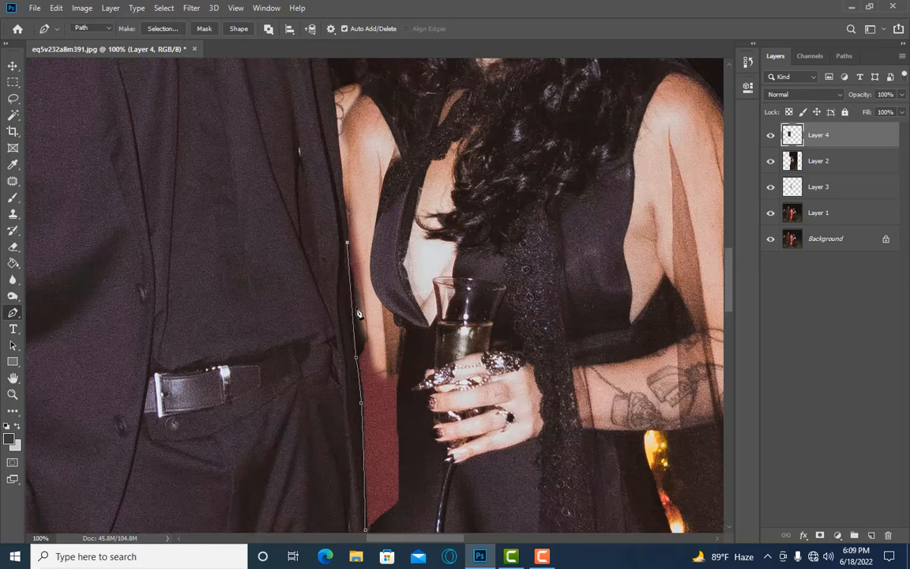
scroll(352, 265, up, 1)
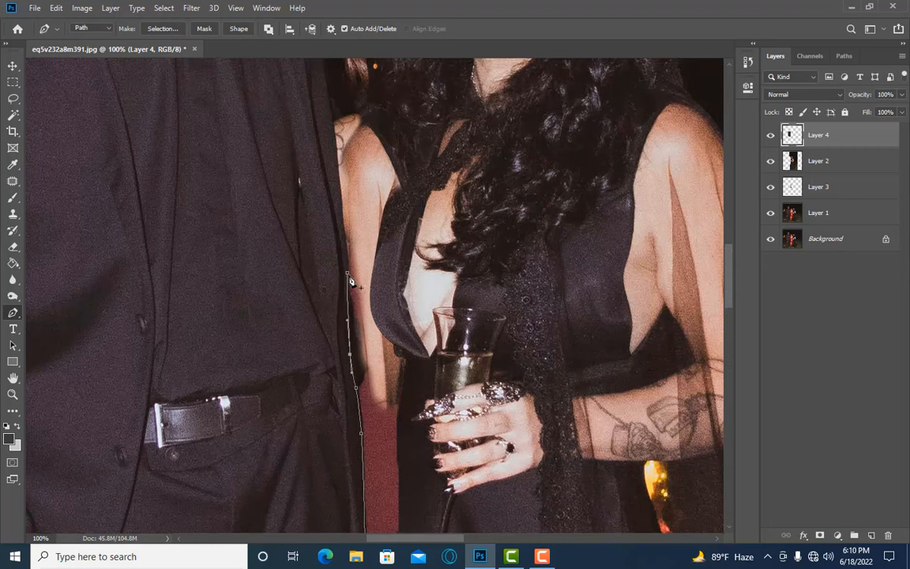
click(336, 148)
scroll(353, 189, up, 2)
click(326, 152)
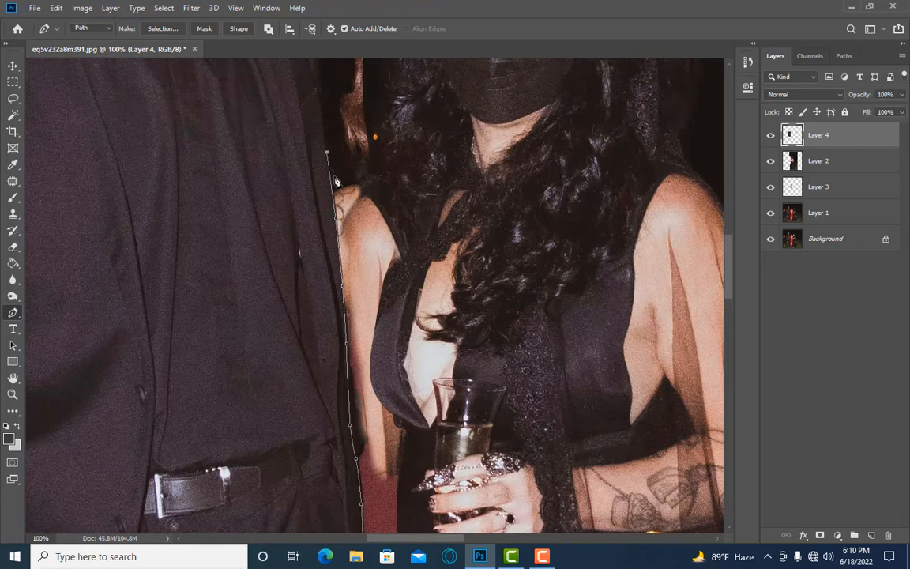
Step: Close the path loosely around the rebuilt arm, red strip and champagne glass, and convert it into a selection
key(ctrl+minus)
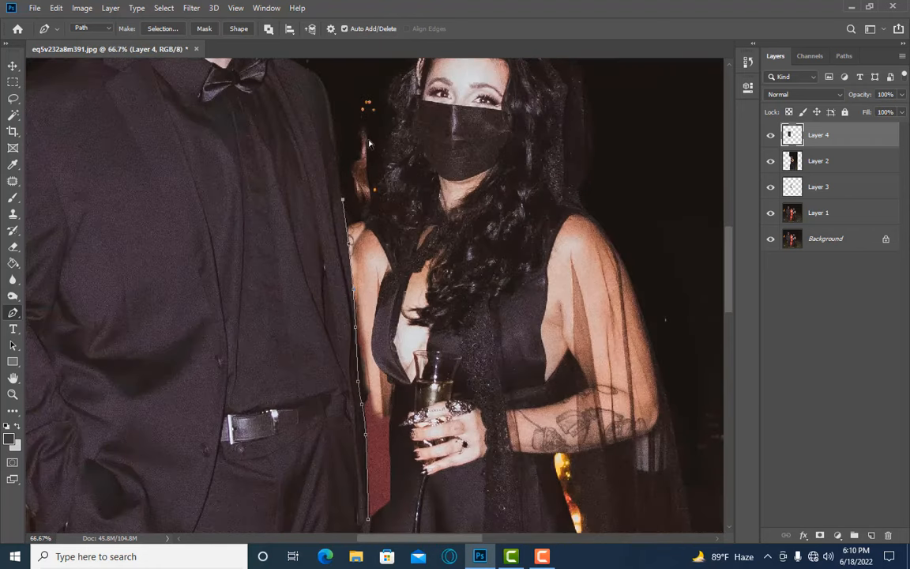
click(366, 132)
click(414, 186)
scroll(440, 188, down, 3)
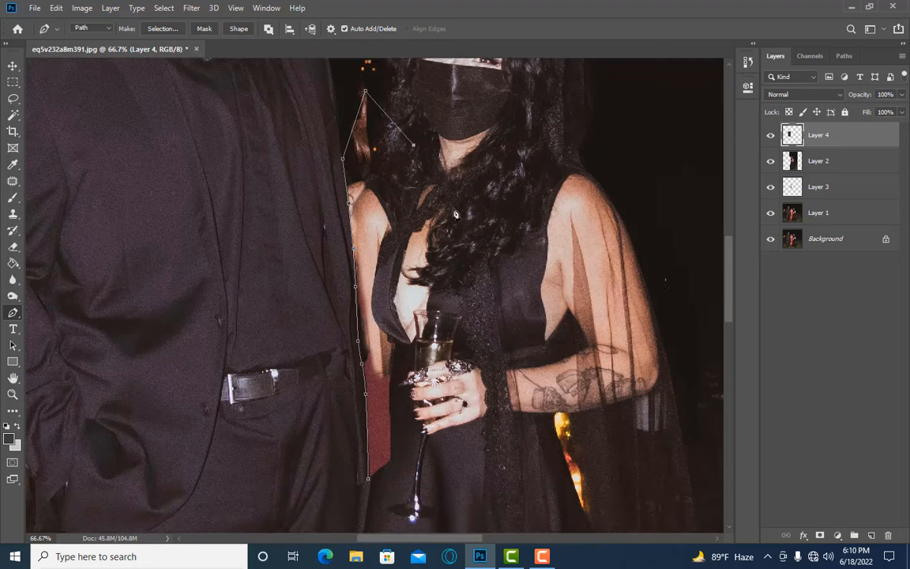
click(464, 229)
scroll(437, 433, down, 3)
click(428, 481)
click(381, 456)
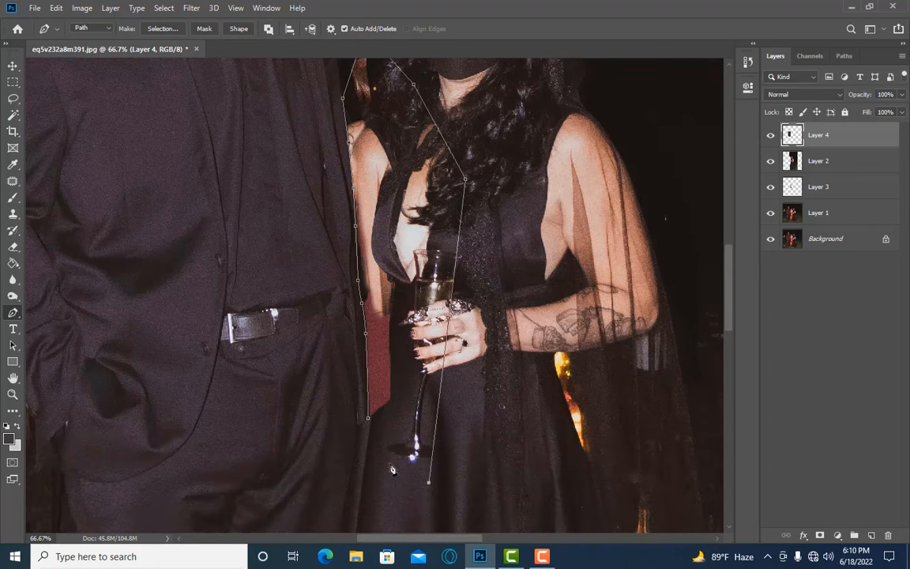
click(369, 418)
right_click(384, 386)
click(430, 166)
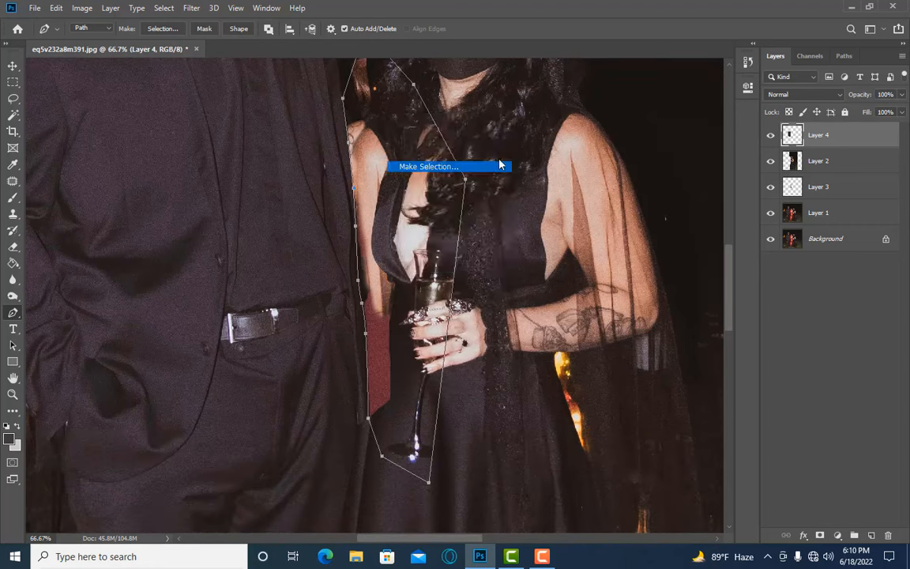
click(569, 140)
Step: Try to delete Layer 4's content with the path selection inverted, and undo the deletion
key(m)
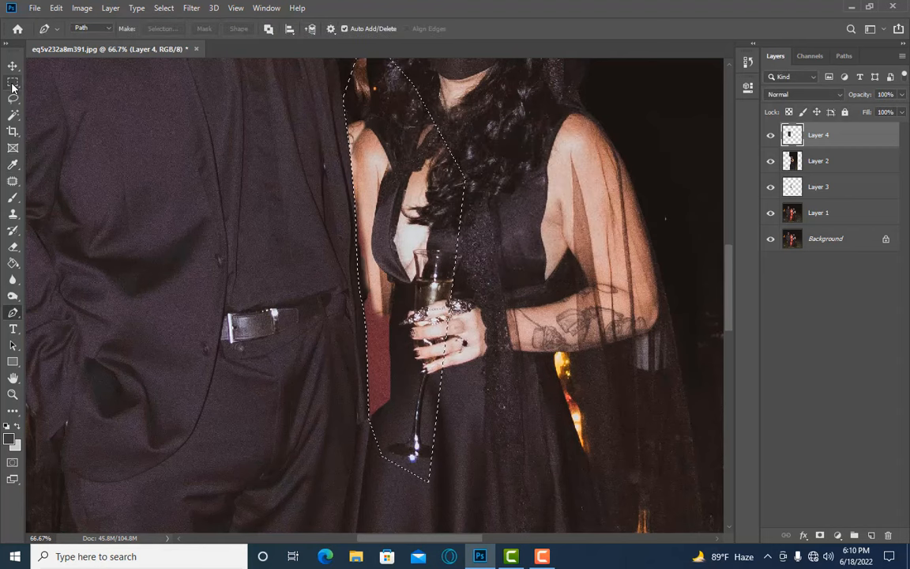
right_click(197, 116)
click(215, 132)
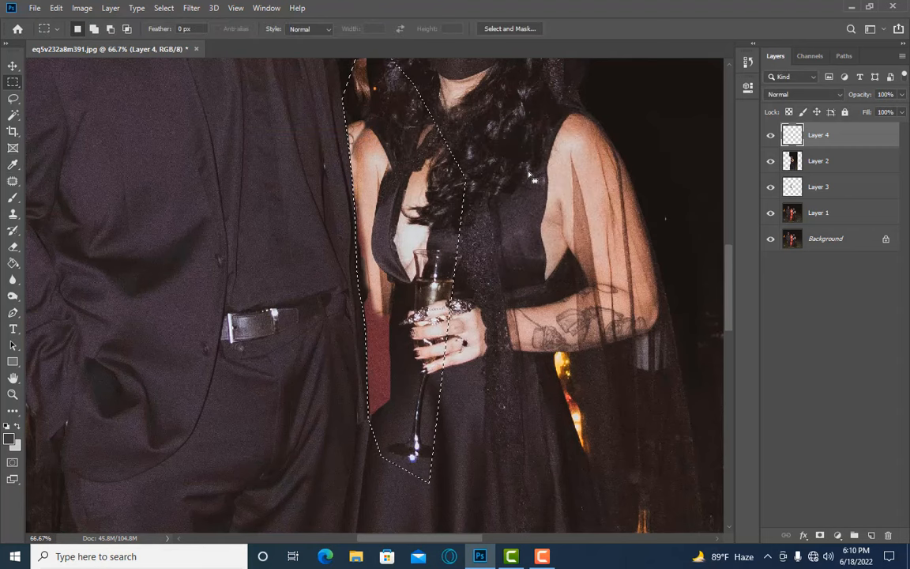
key(ctrl+z)
key(ctrl+z)
key(Delete)
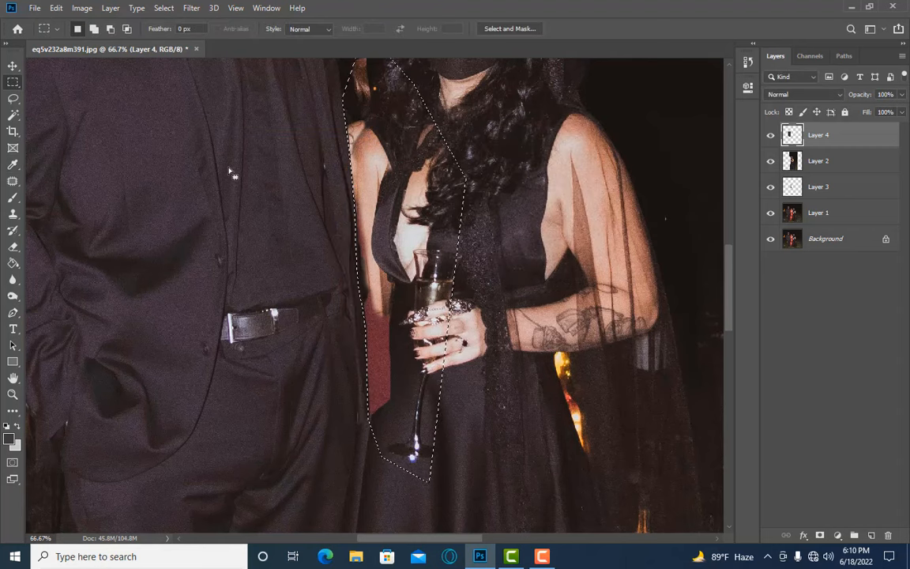
Step: Invert the selection, delete the remaining red dress strip from Layer 4 and deselect
right_click(229, 171)
click(261, 184)
key(Delete)
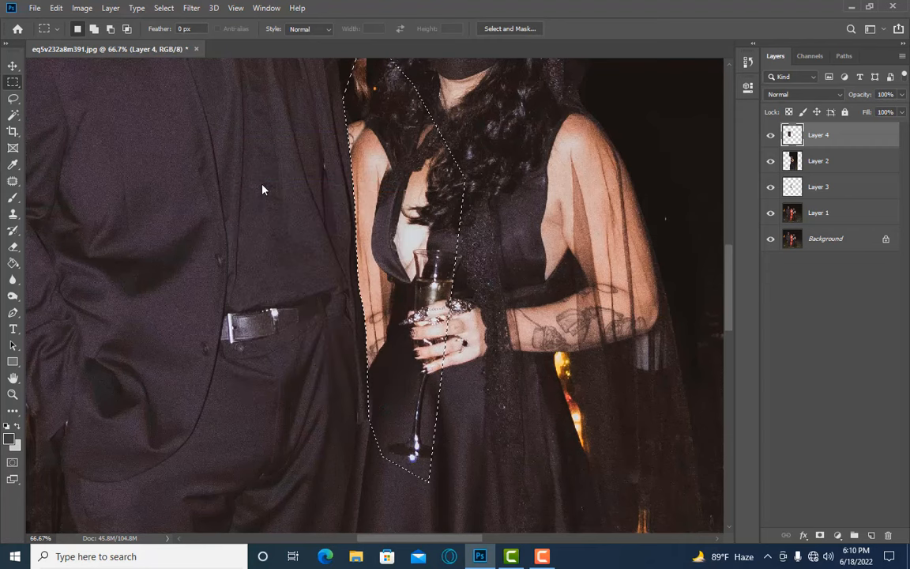
key(ctrl+d)
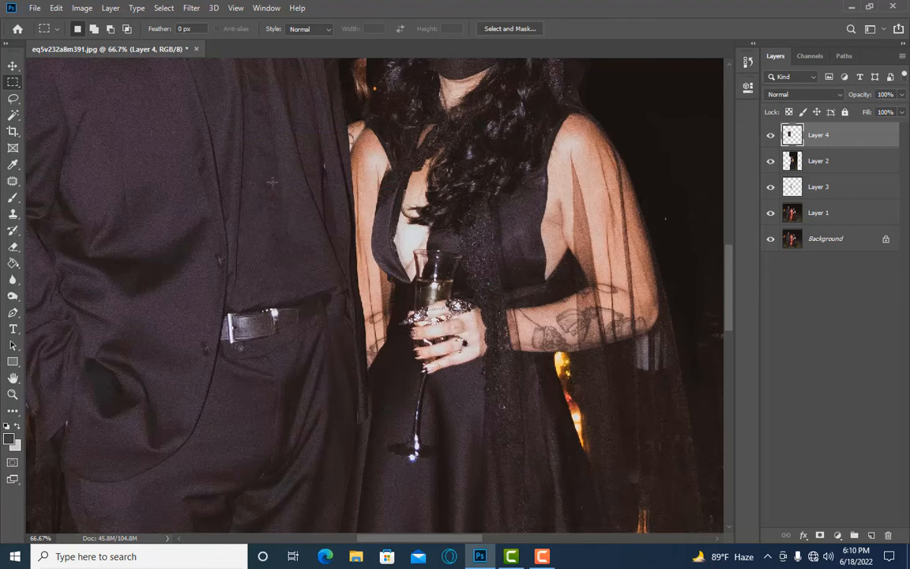
Step: Erase Layer 4's leftover jacket tail where the man's trousers meet the black dress, using a 15 to 30 px soft eraser
scroll(514, 284, down, 3)
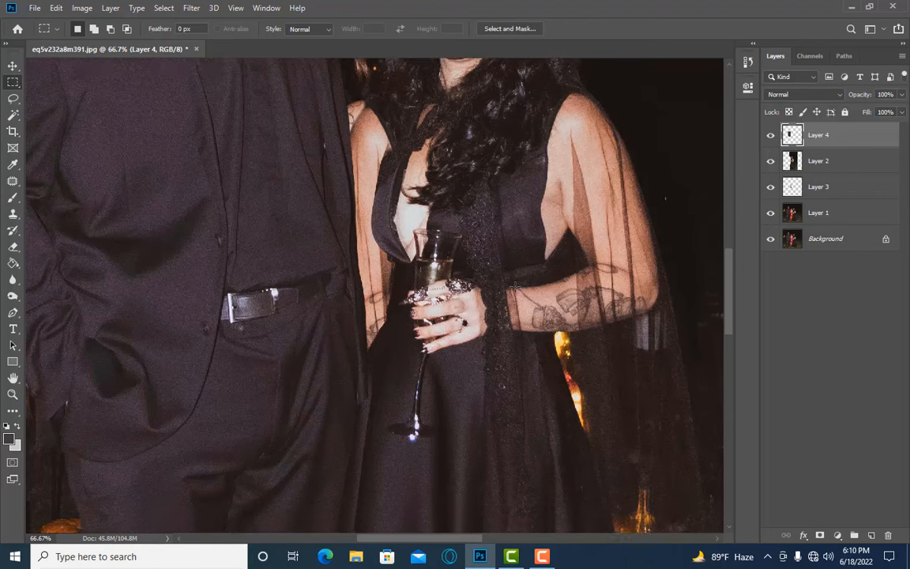
key(ctrl+plus)
scroll(310, 319, down, 3)
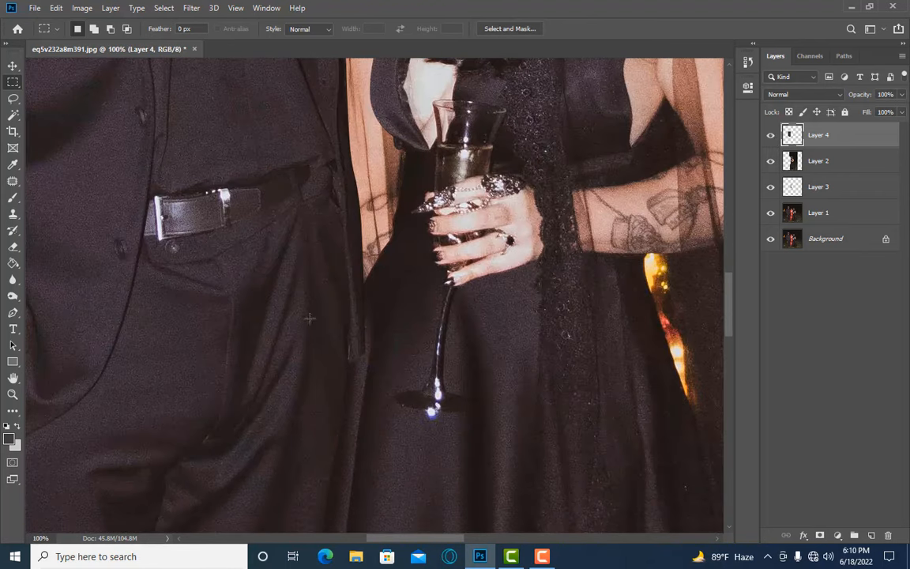
click(13, 246)
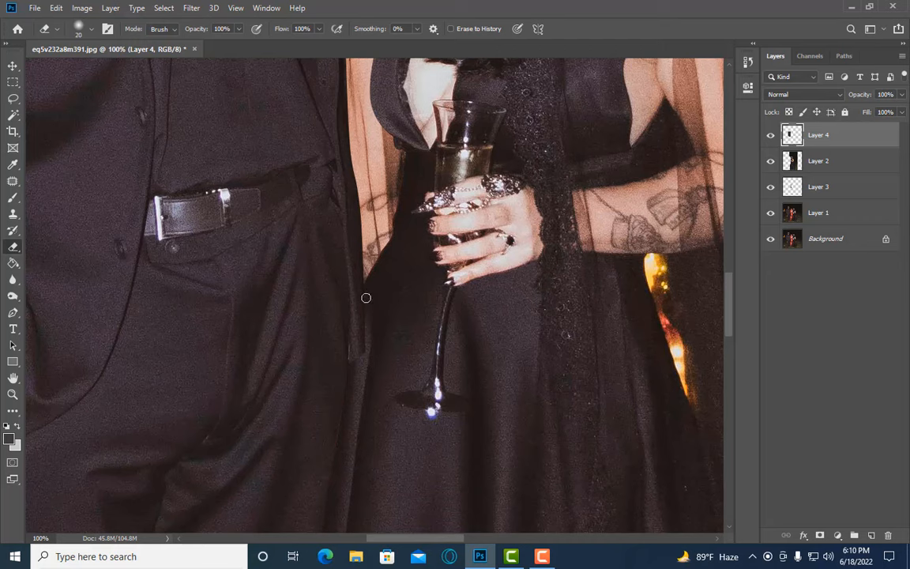
key(bracketright)
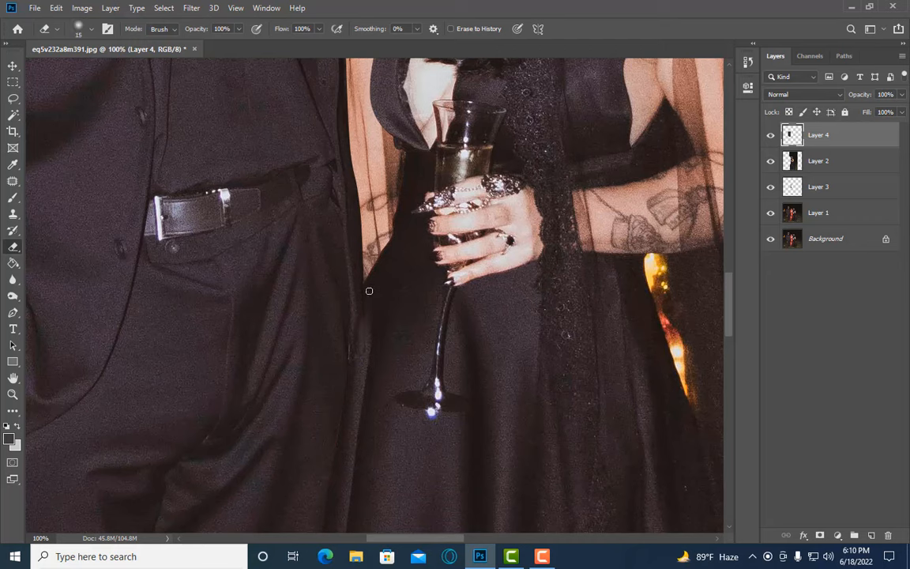
key(bracketright)
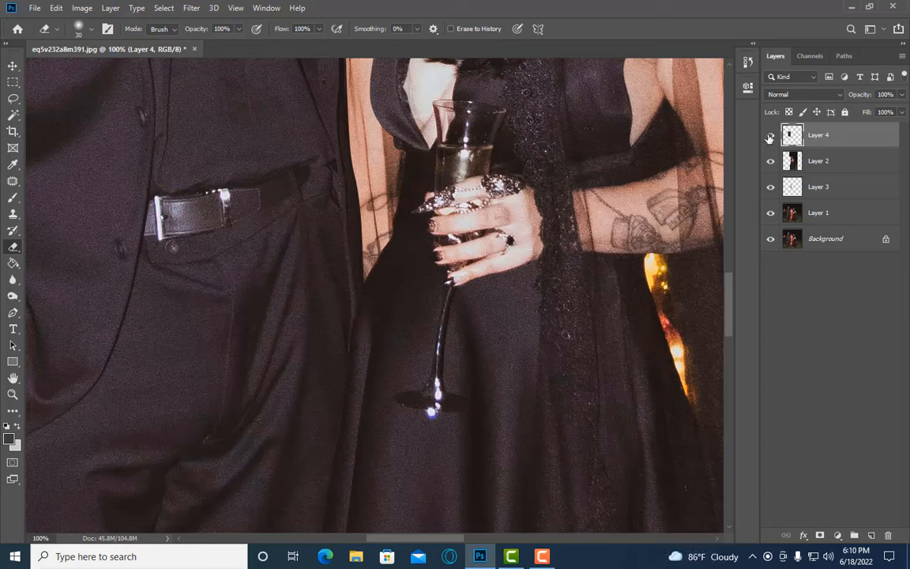
Step: Hide and show Layers 2 and 3 in turn to compare what each contributes around the jacket edge
click(771, 162)
click(771, 167)
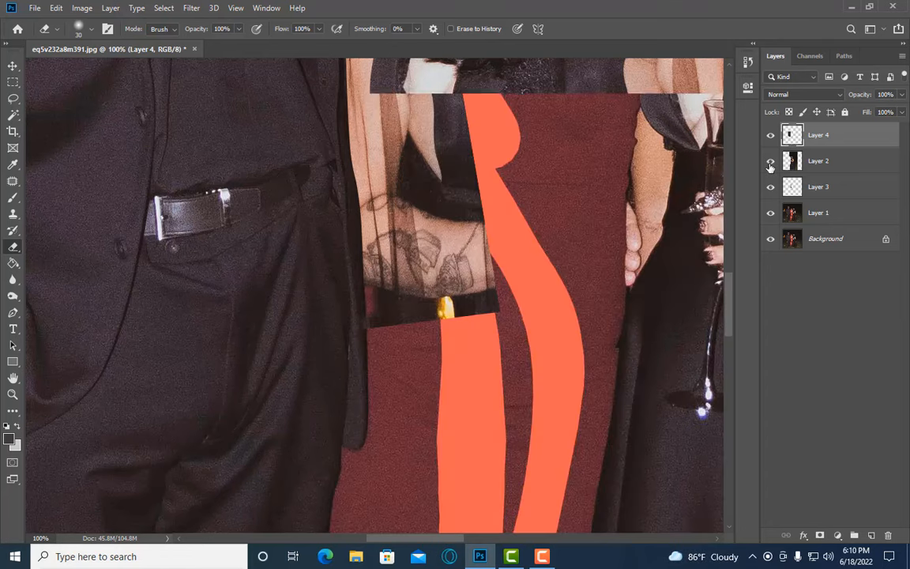
click(772, 190)
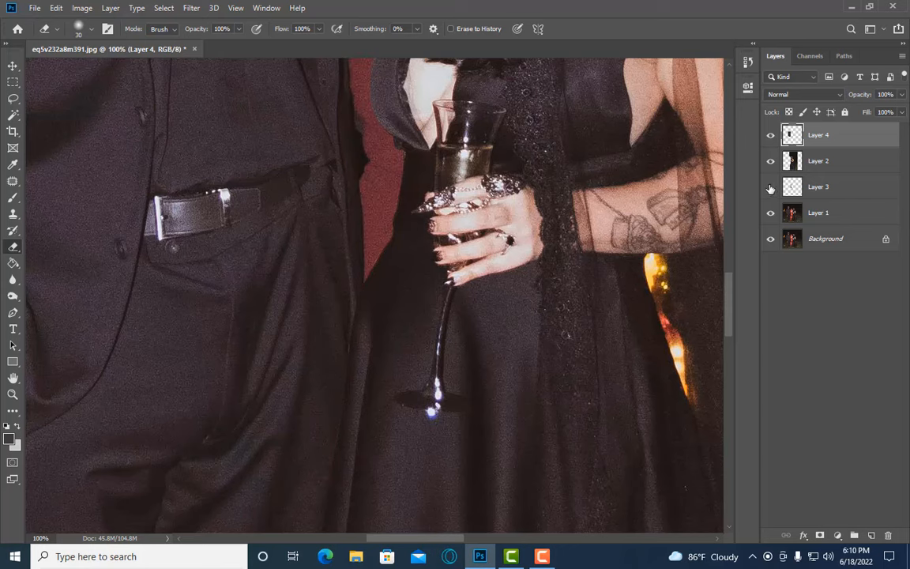
click(770, 177)
click(769, 164)
click(770, 164)
Step: Refine Layer 4's lower edge along the man's trousers with a 15 to 20 px soft eraser
scroll(465, 289, down, 3)
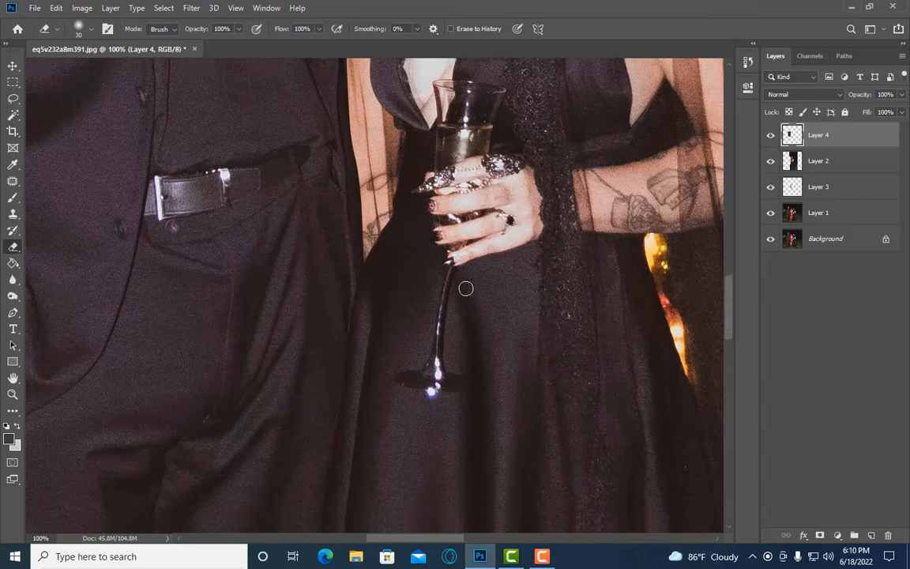
key(bracketleft)
key(bracketleft)
key(bracketleft)
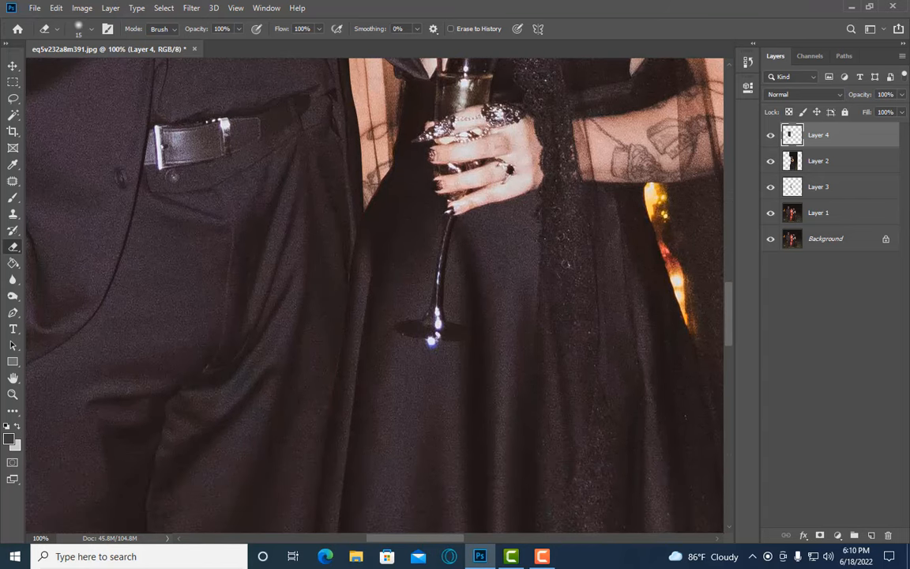
scroll(334, 303, down, 2)
key(bracketright)
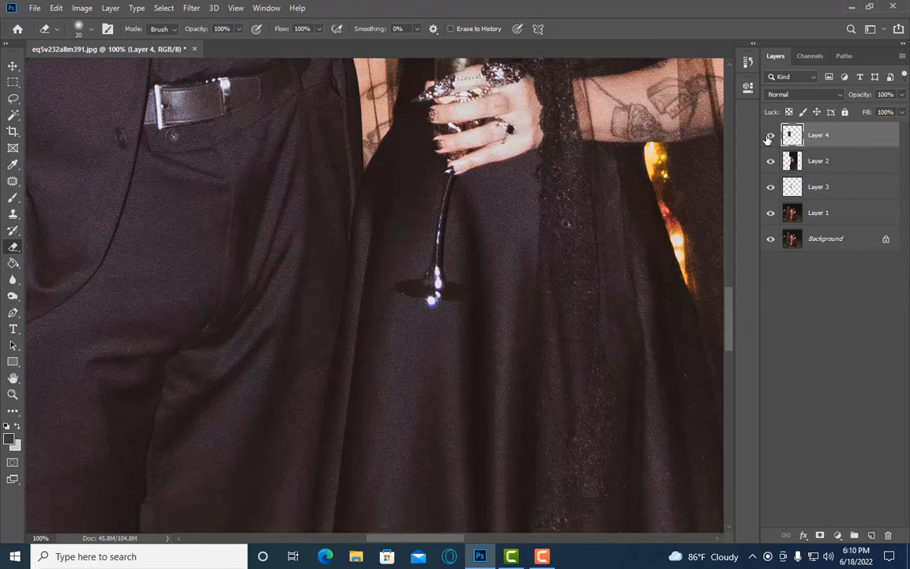
Step: Hide and show Layers 4 and 2 in turn to check the seam between the trousers and the dress
click(770, 136)
click(771, 135)
click(770, 163)
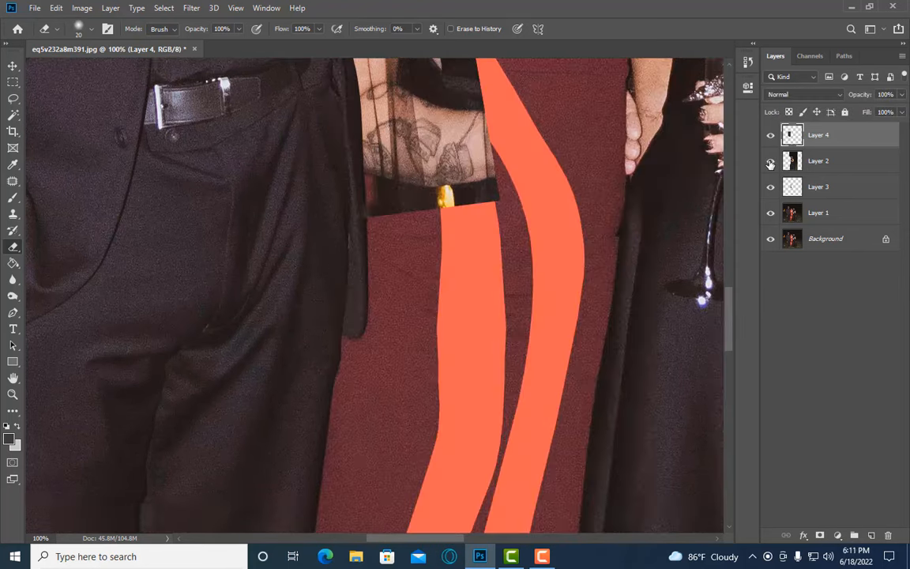
click(771, 163)
Step: Examine the jacket edge, the woman's arm and both full figures down to the feet for remaining flaws
click(822, 162)
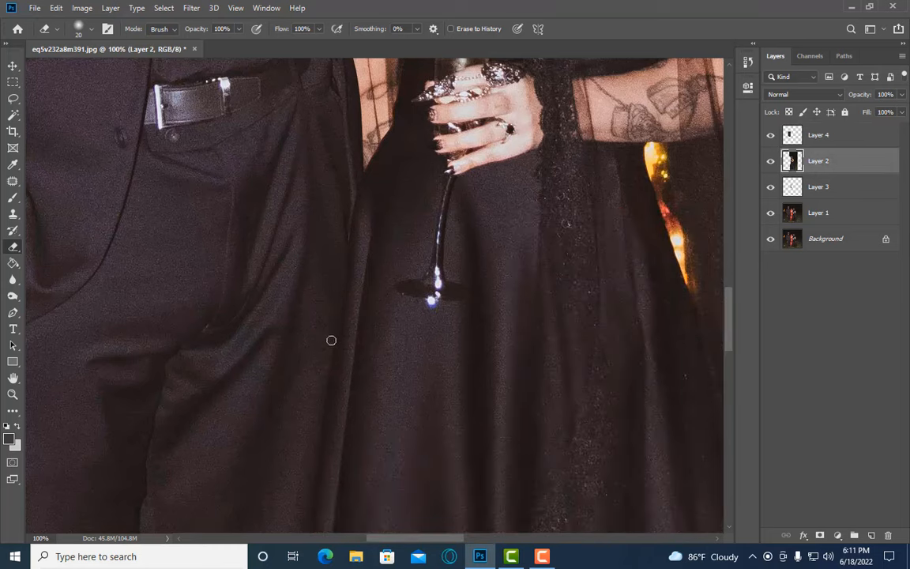
scroll(316, 371, up, 2)
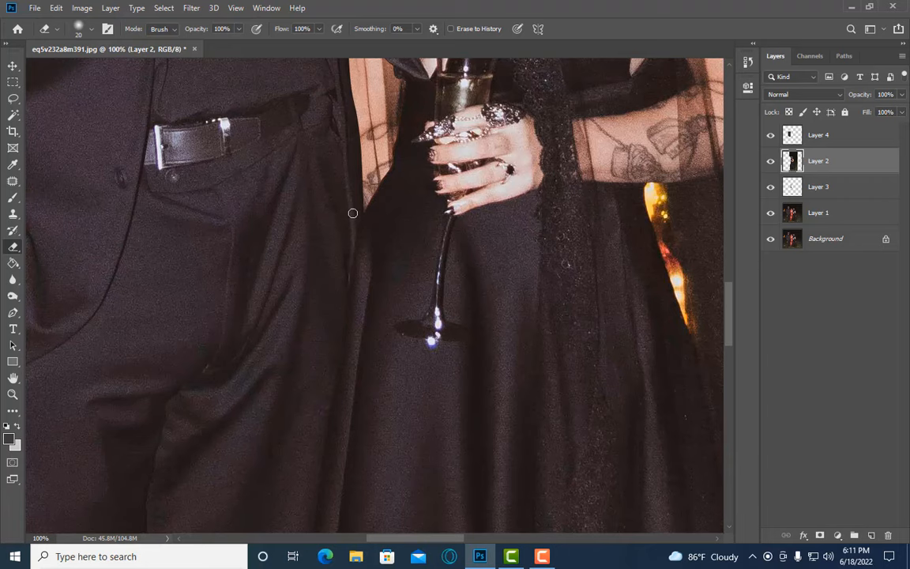
scroll(345, 260, up, 6)
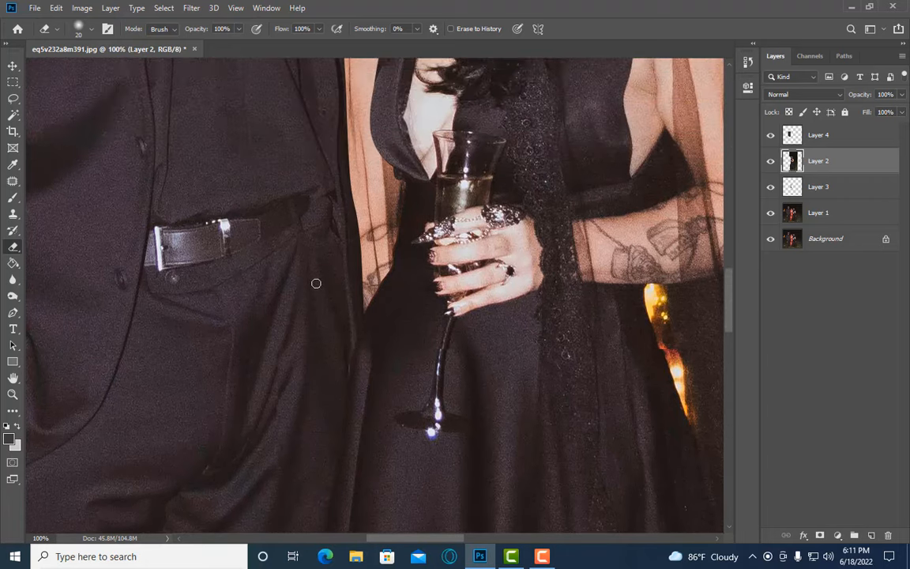
scroll(313, 283, up, 7)
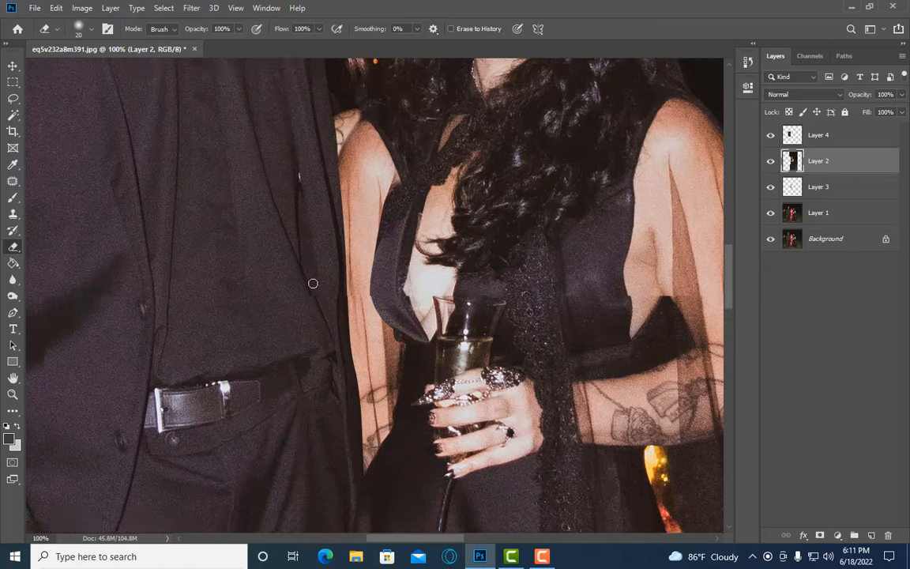
scroll(313, 282, up, 1)
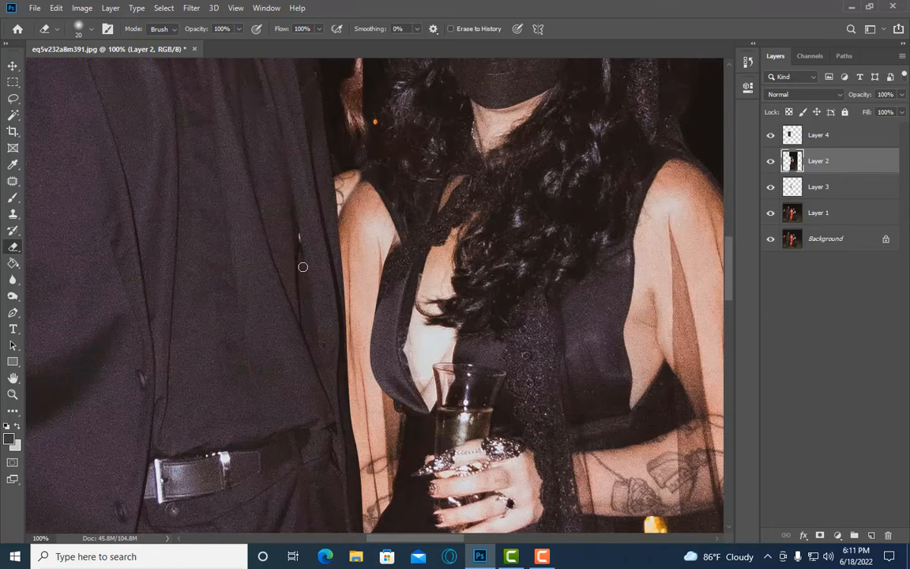
click(839, 137)
key(ctrl+minus)
key(ctrl+minus)
key(ctrl+minus)
key(ctrl+minus)
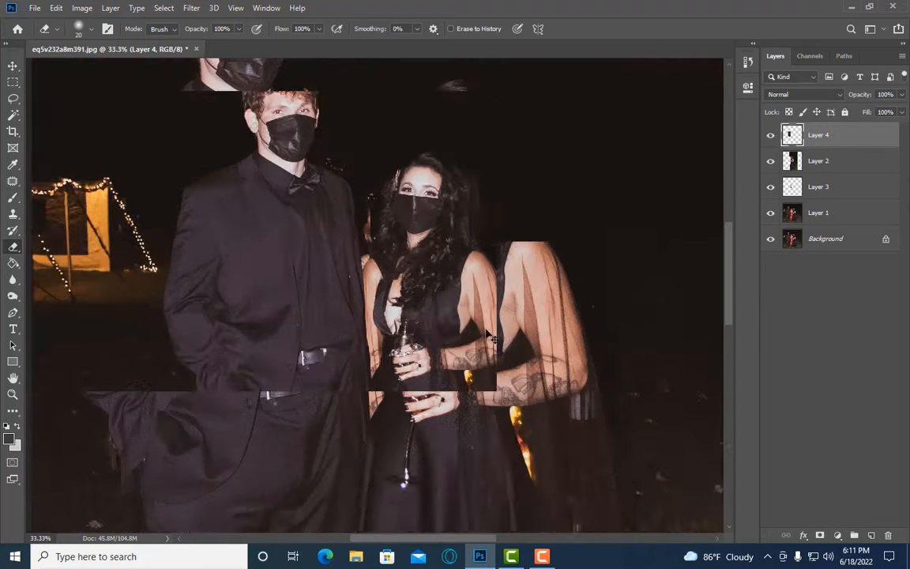
scroll(488, 322, down, 2)
scroll(487, 320, down, 6)
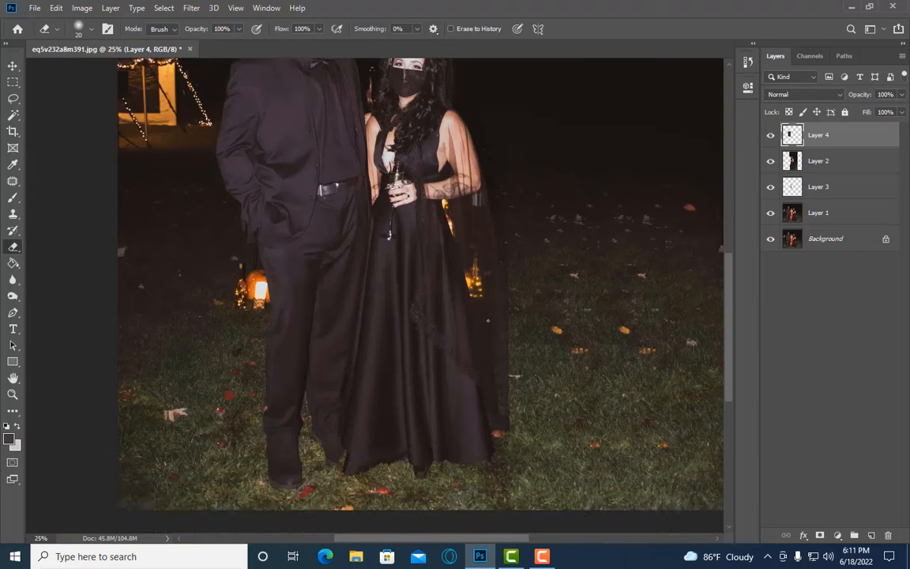
scroll(487, 320, down, 1)
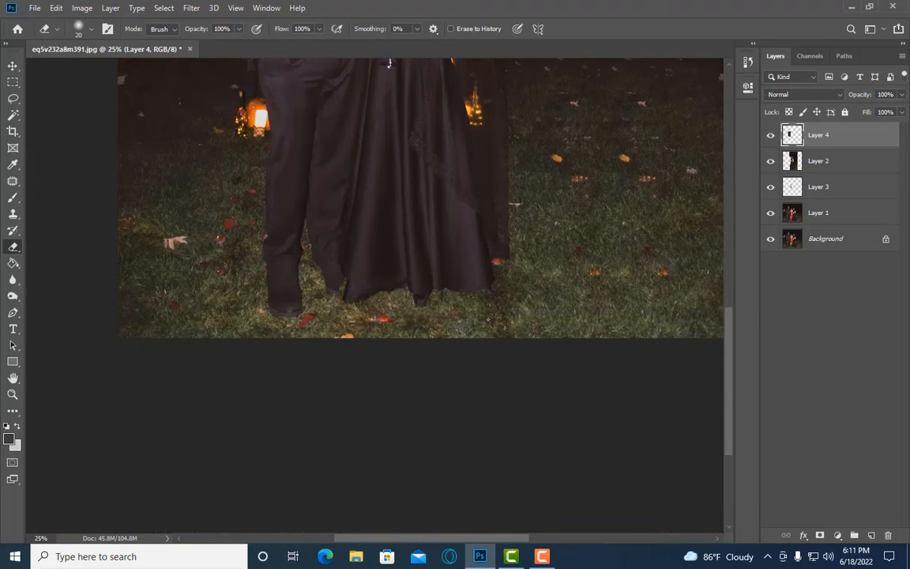
Step: Merge Layers 4, 2 and 3 into a single layer
alt+scroll(487, 320, up, 3)
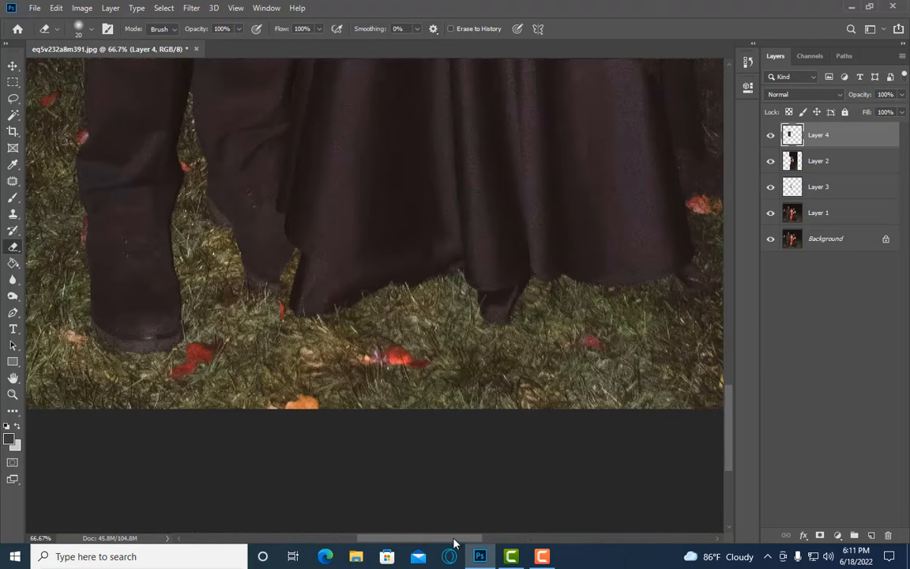
drag(454, 541, 429, 542)
shift+click(839, 184)
right_click(839, 184)
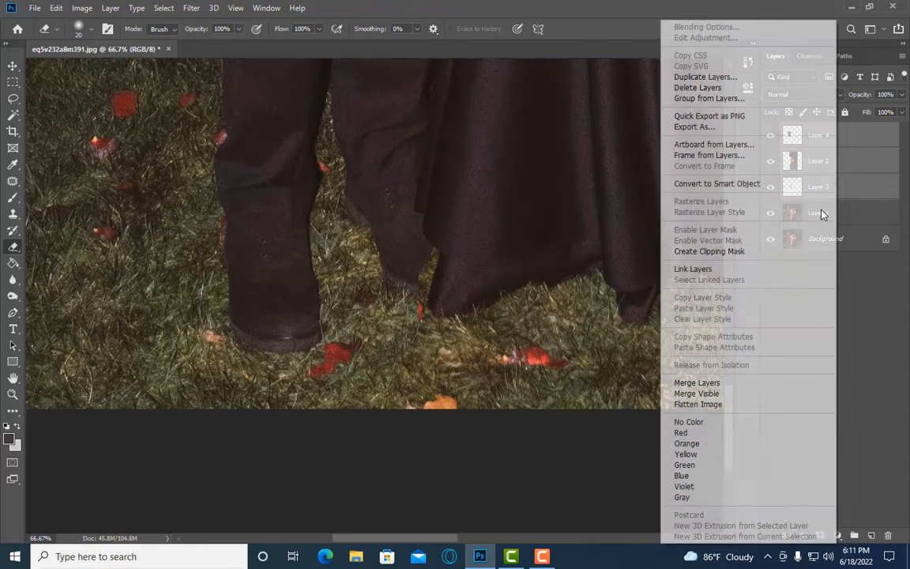
click(715, 383)
Step: Erase the merged layer's overlap where the man's rear shoe meets the dress hem, using a 20 to 30 px soft eraser
key(ctrl+plus)
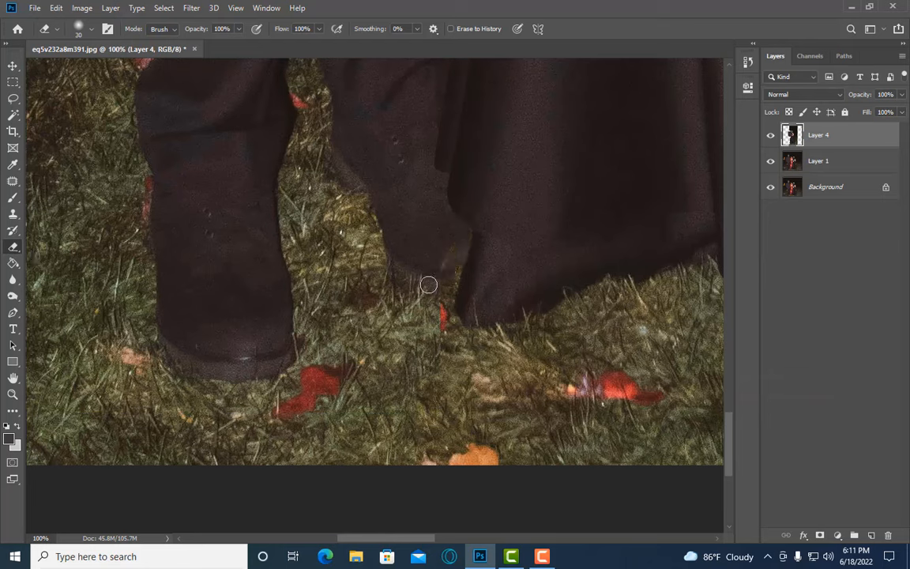
key(bracketright)
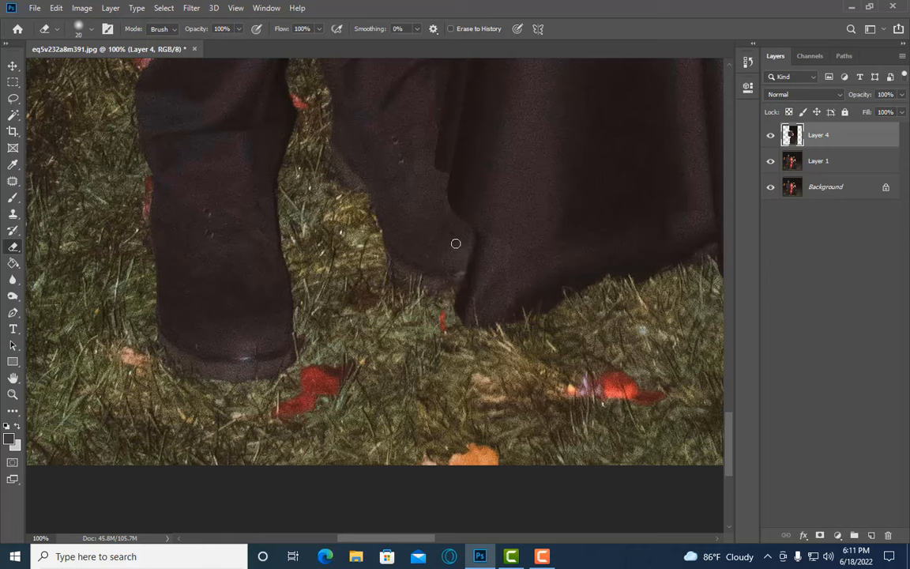
key(bracketright)
key(bracketright)
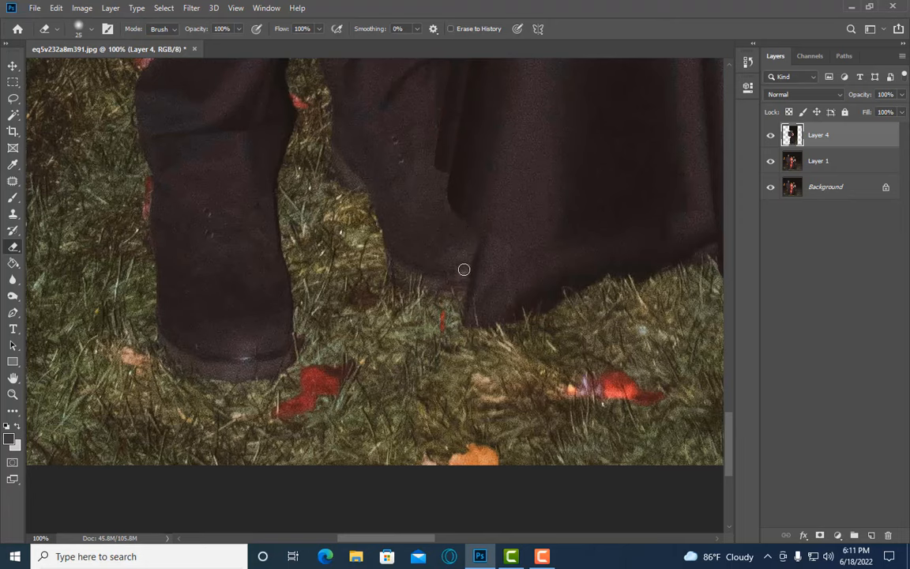
Step: Inspect the trouser legs, the dress seam and the couple's upper bodies for leftover traces
key(ctrl+minus)
key(ctrl+minus)
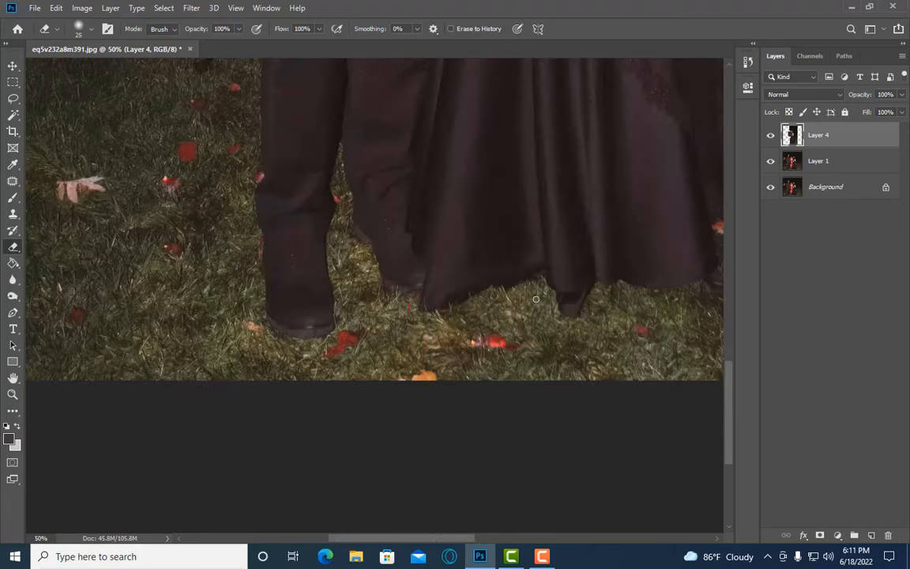
scroll(536, 300, up, 6)
key(ctrl+plus)
key(ctrl+plus)
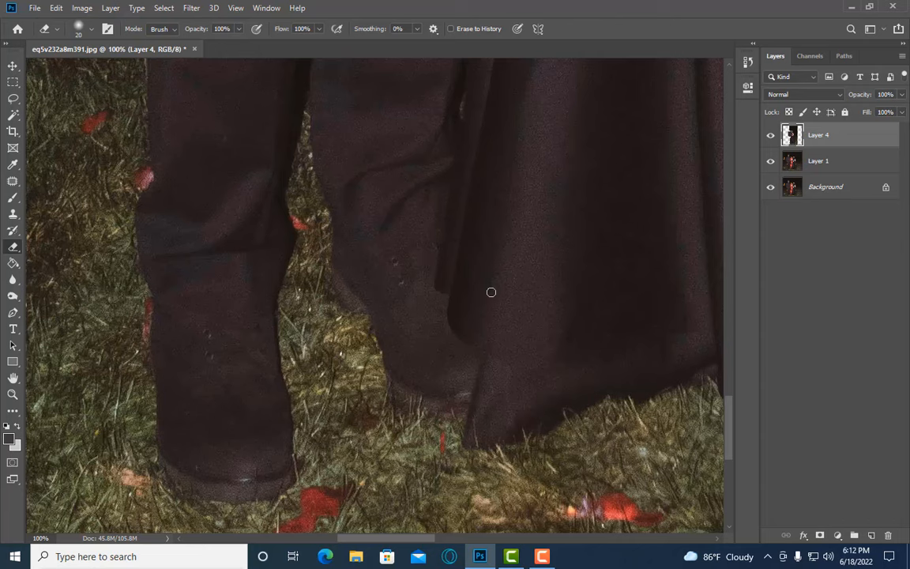
scroll(540, 248, up, 5)
key(ctrl+minus)
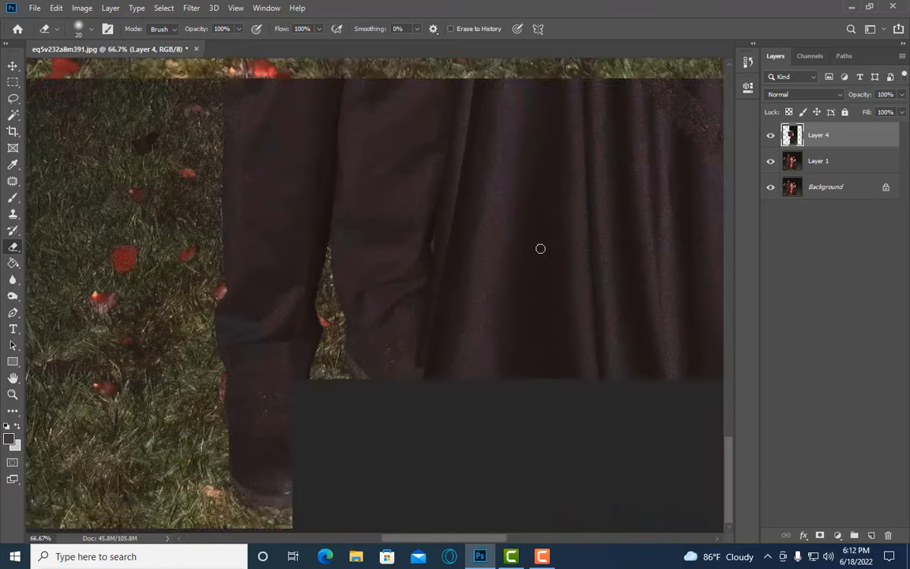
key(ctrl+minus)
key(ctrl+minus)
scroll(540, 248, up, 6)
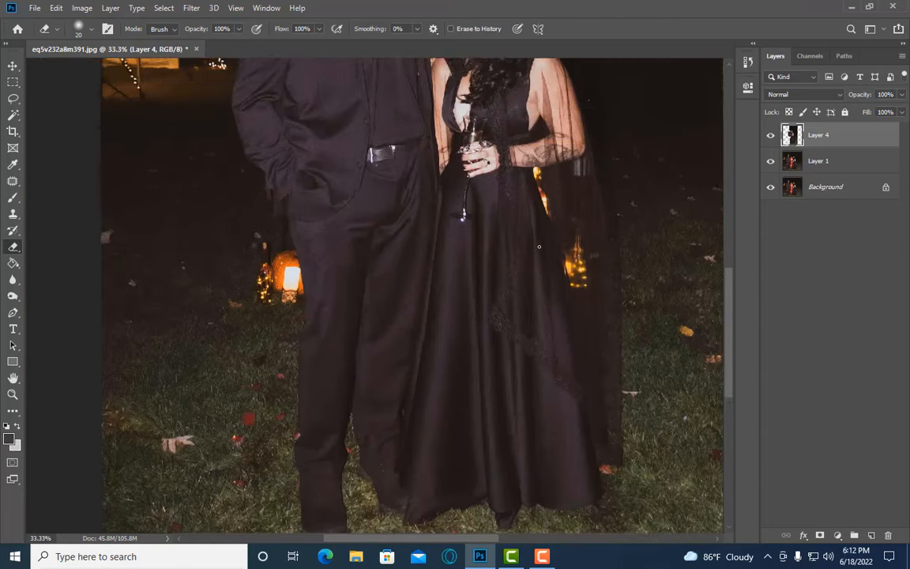
scroll(539, 247, up, 5)
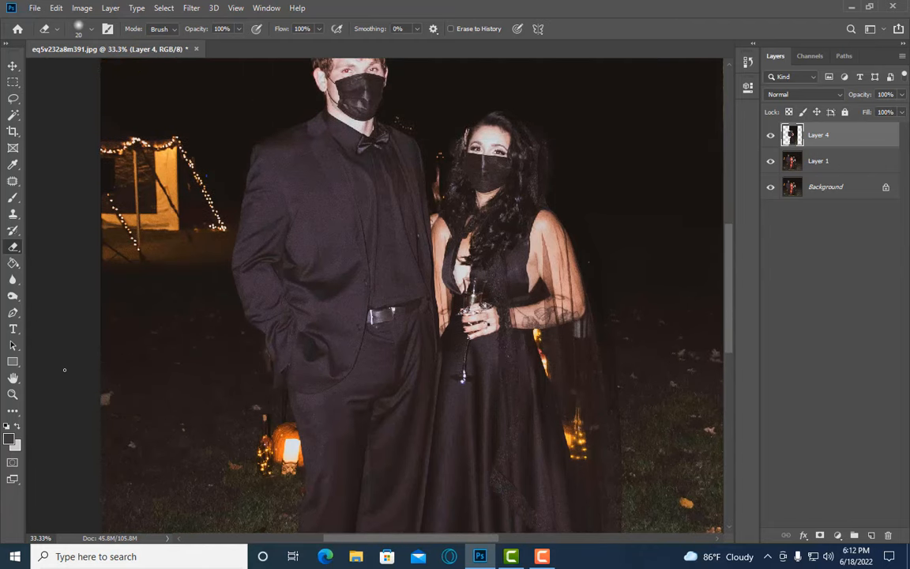
Step: Clone dark background over the leftover hair strand between the man and woman with a soft Clone Stamp of 80 down to 30 px
click(13, 394)
click(467, 167)
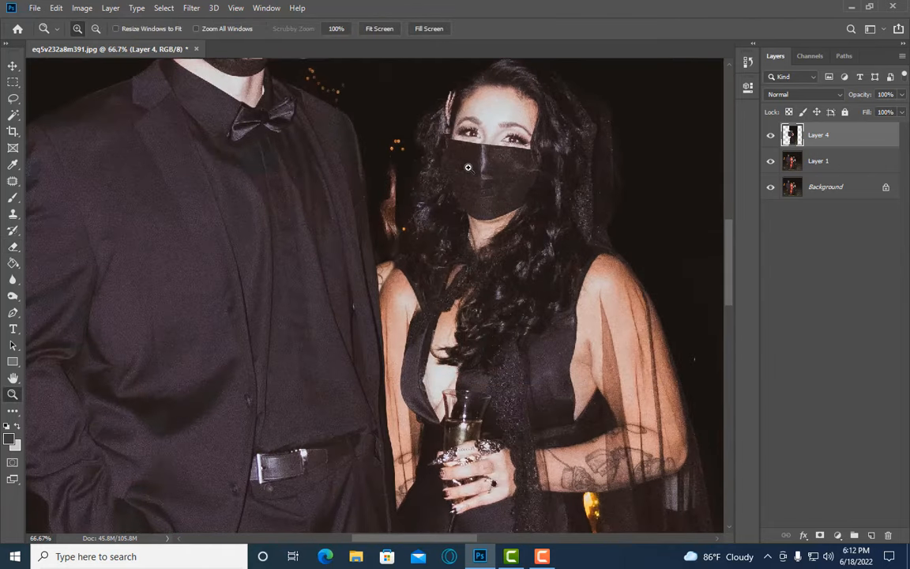
scroll(467, 167, up, 2)
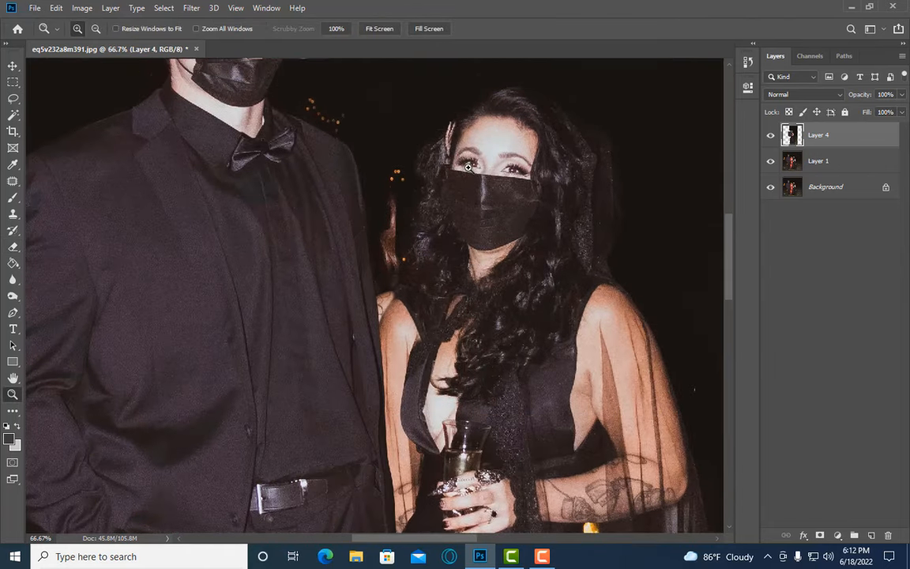
click(13, 214)
key(bracketleft)
key(bracketleft)
key(bracketleft)
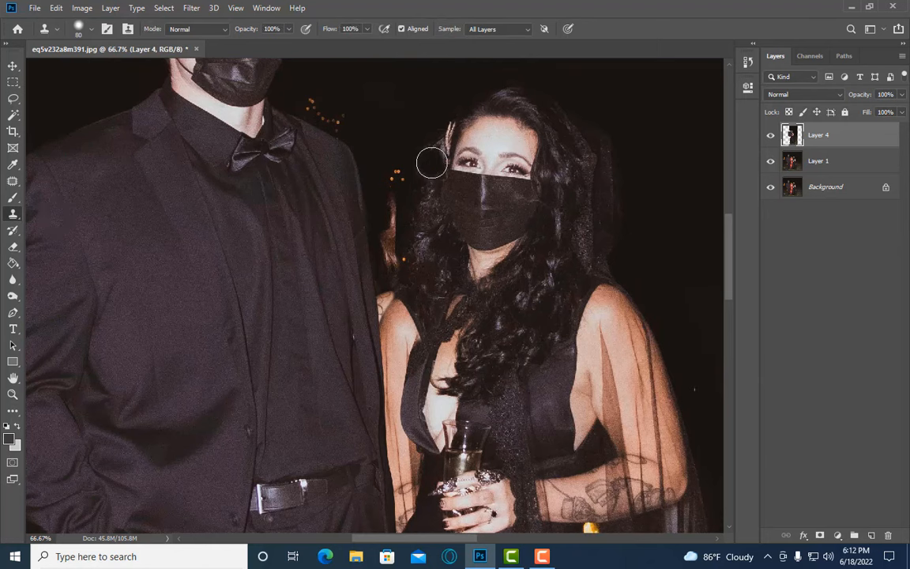
key(ctrl+plus)
mouse_move(400, 176)
mouse_down()
mouse_move(393, 251)
mouse_move(405, 255)
mouse_move(388, 283)
mouse_move(401, 286)
mouse_move(397, 295)
mouse_move(408, 243)
mouse_move(411, 270)
mouse_move(412, 213)
mouse_move(412, 201)
mouse_move(413, 242)
mouse_move(397, 209)
mouse_move(386, 218)
mouse_move(387, 286)
mouse_move(386, 82)
mouse_up()
key(bracketleft)
key(ctrl+minus)
key(ctrl+plus)
key(bracketleft)
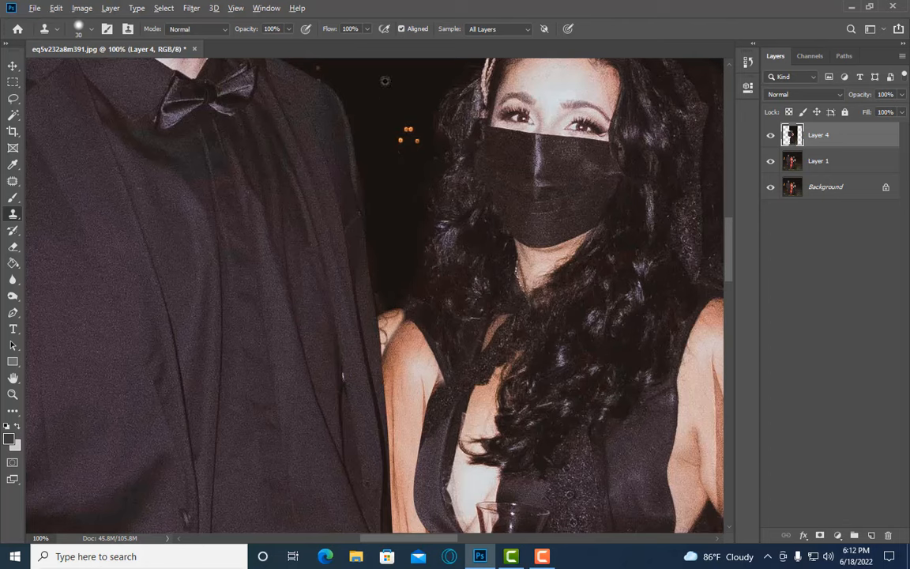
Step: Clone dark background over the upper part of the leftover tattooed shoulder beside the jacket, using a 15 to 20 px brush
key(ctrl+plus)
key(bracketleft)
key(bracketleft)
key(bracketleft)
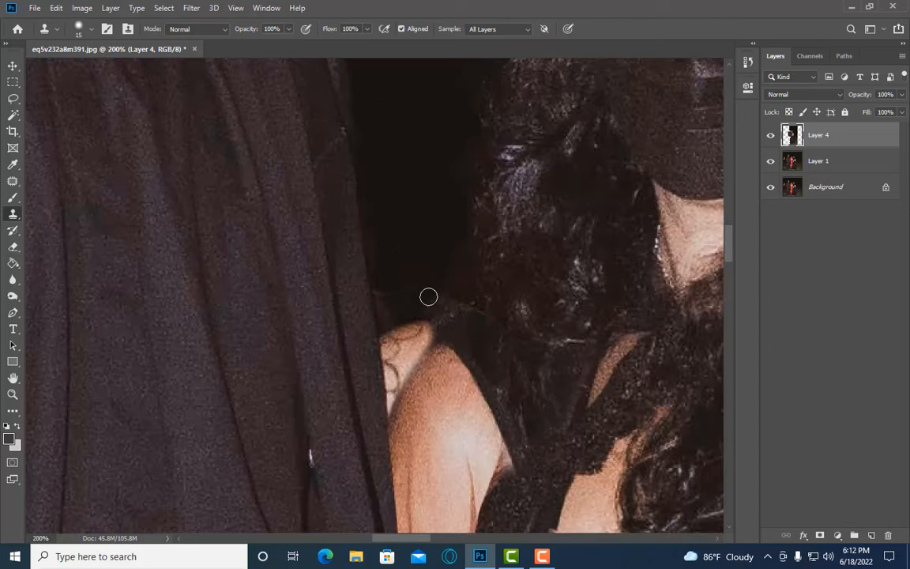
mouse_move(428, 296)
mouse_down()
mouse_move(420, 339)
mouse_move(430, 286)
mouse_move(432, 321)
mouse_move(414, 343)
mouse_move(376, 209)
mouse_move(384, 337)
mouse_up()
key(bracketleft)
alt+click(370, 215)
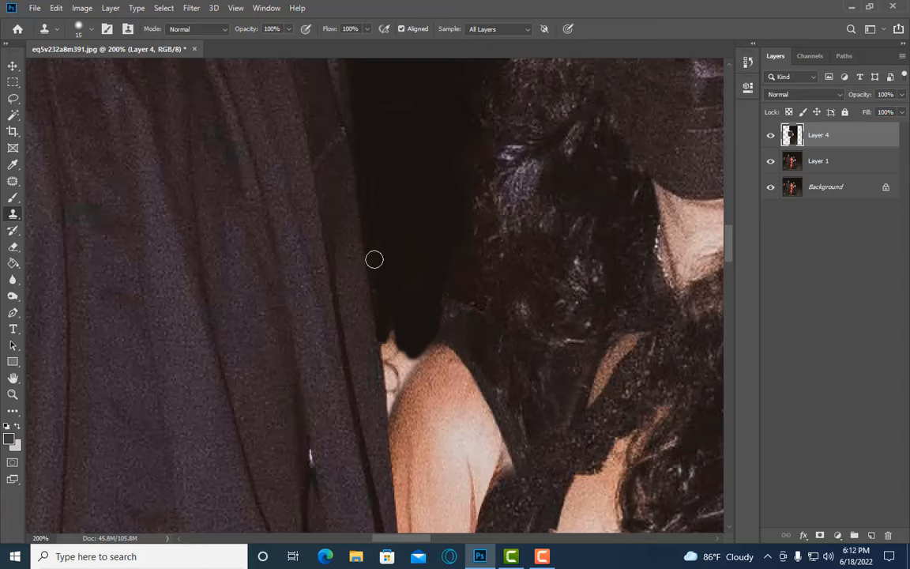
scroll(401, 305, down, 3)
key(bracketright)
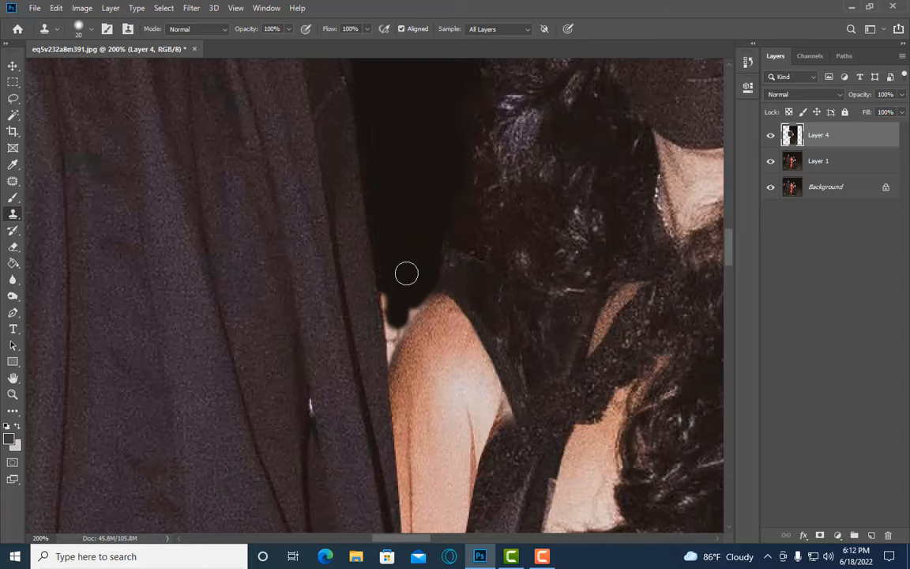
Step: Clone out the remaining skin sliver between the jacket edge and the woman's shoulder with a 7 px brush
key(bracketleft)
key(bracketleft)
key(bracketleft)
drag(421, 305, 394, 346)
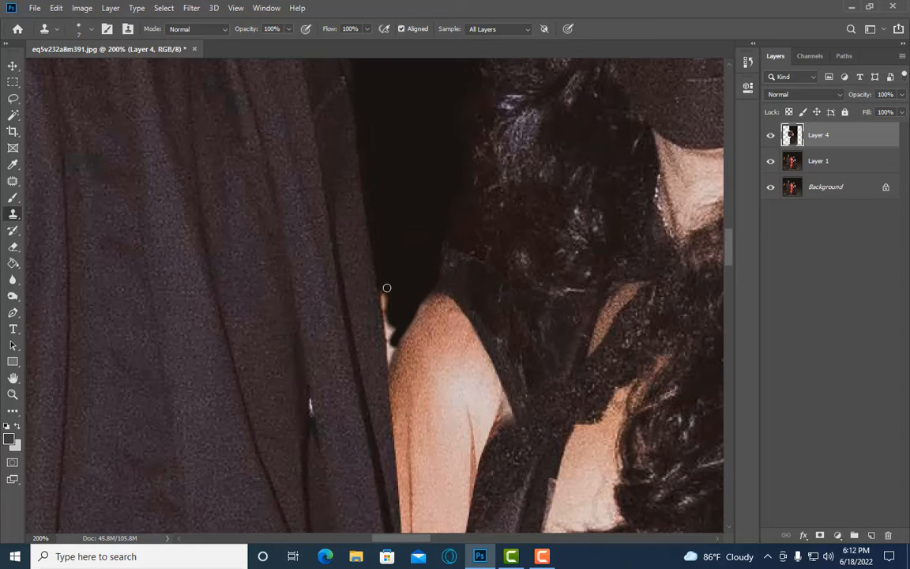
drag(383, 289, 388, 338)
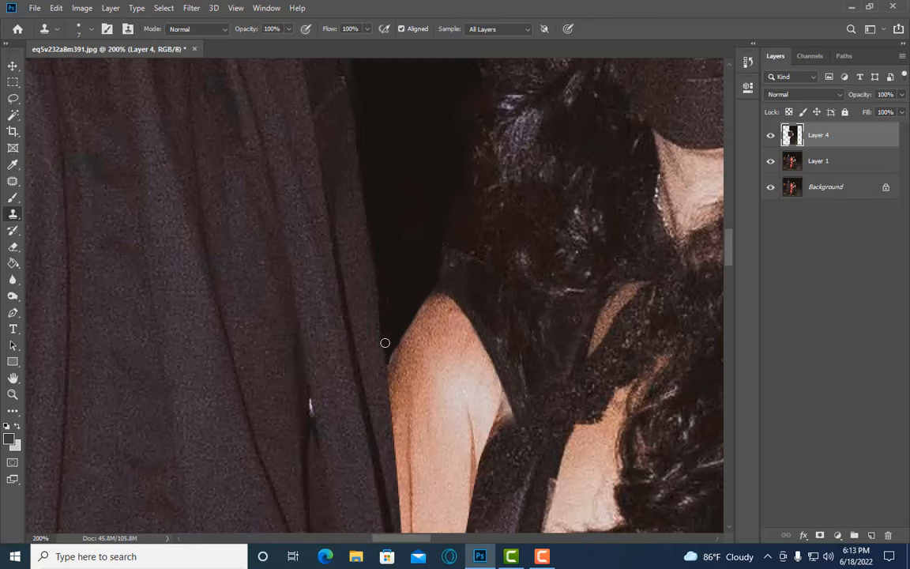
key(bracketright)
key(ctrl+minus)
key(ctrl+minus)
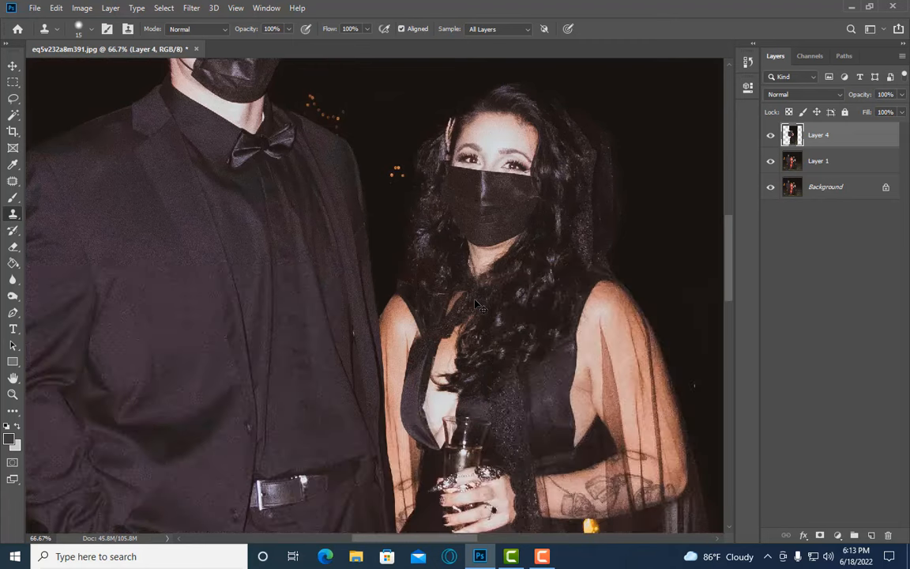
Step: Rebuild the woman's shoulder edge beside the jacket by cloning nearby skin with a 15 to 20 px Clone Stamp
key(ctrl+plus)
key(ctrl+plus)
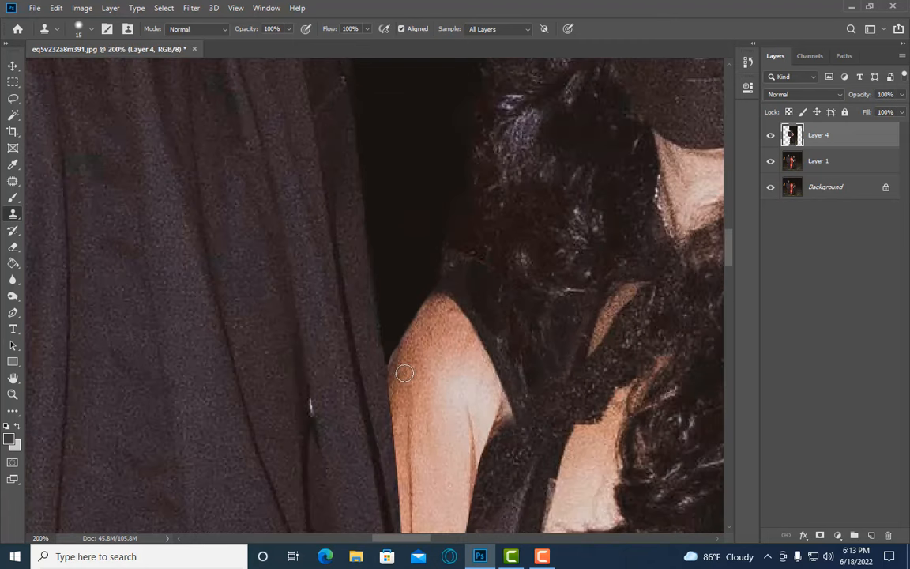
key(bracketleft)
drag(394, 355, 434, 293)
key(bracketright)
alt+click(410, 355)
drag(401, 355, 398, 371)
key(bracketleft)
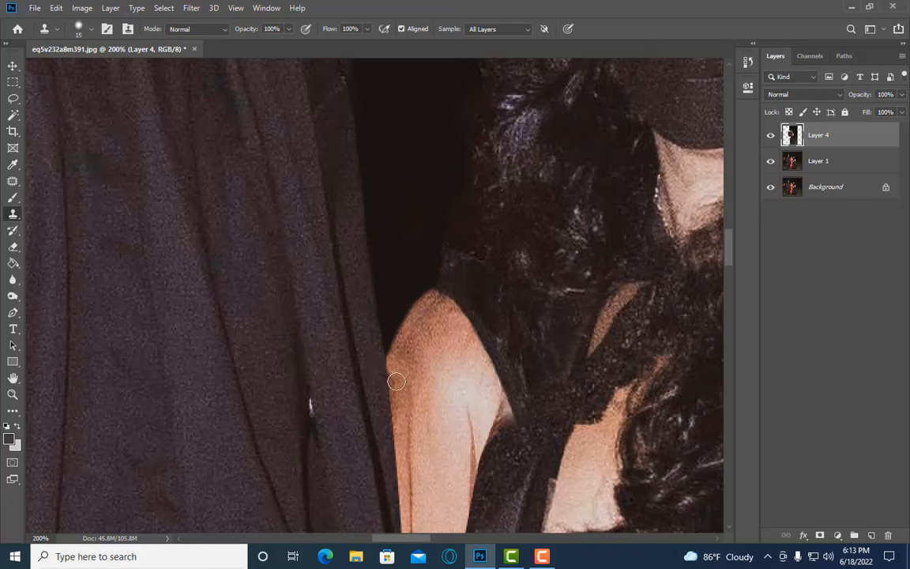
key(bracketright)
mouse_move(413, 337)
mouse_down()
mouse_move(392, 385)
mouse_move(401, 378)
mouse_up()
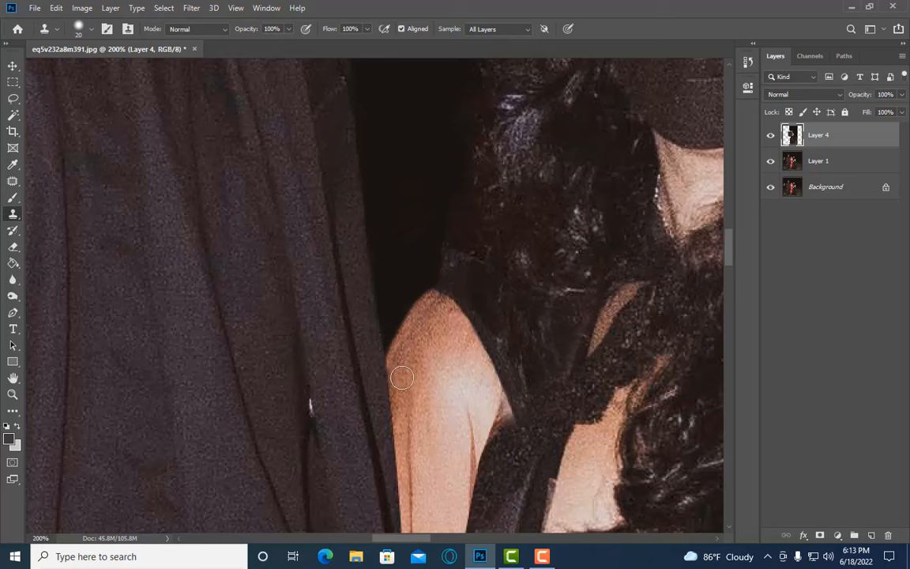
key(ctrl+minus)
key(ctrl+minus)
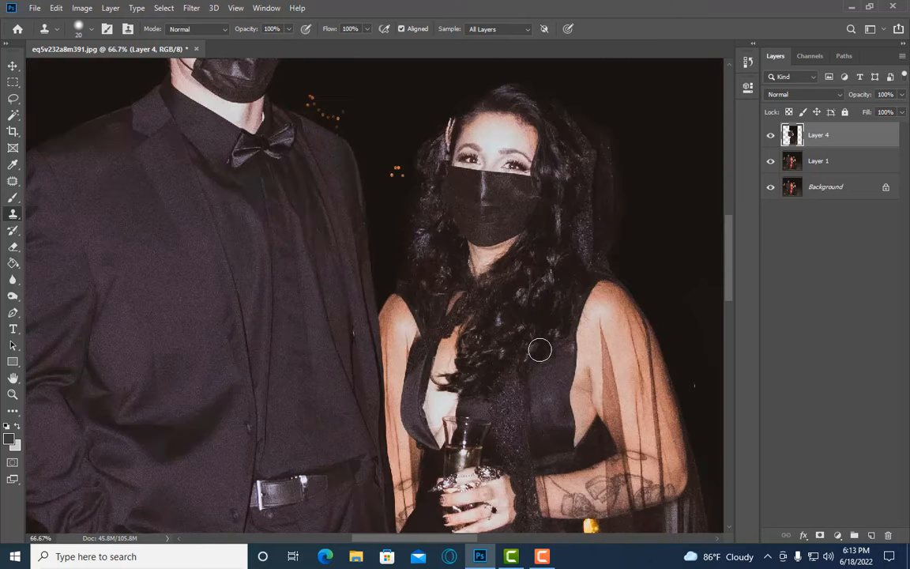
Step: Merge Layer 4 and Layer 1 into one layer
scroll(539, 348, down, 2)
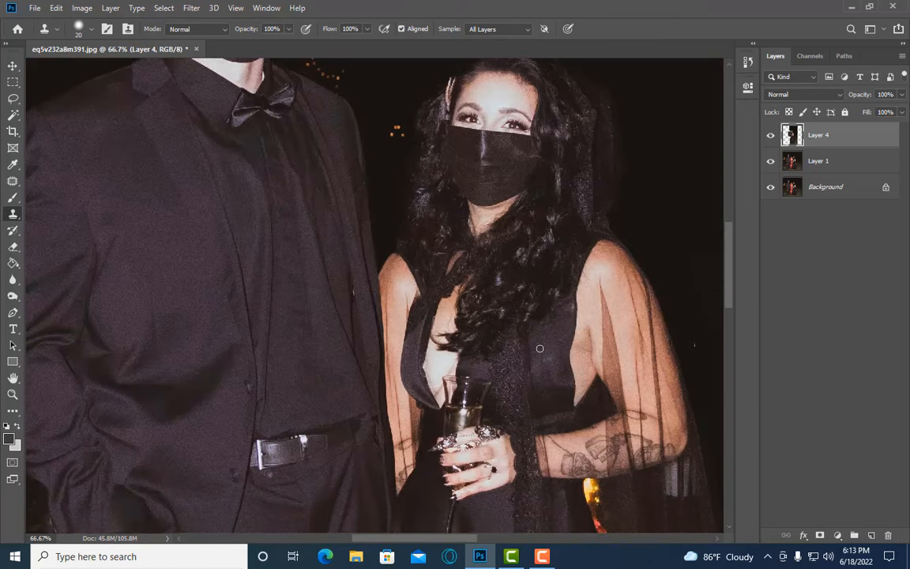
key(ctrl+plus)
key(ctrl+plus)
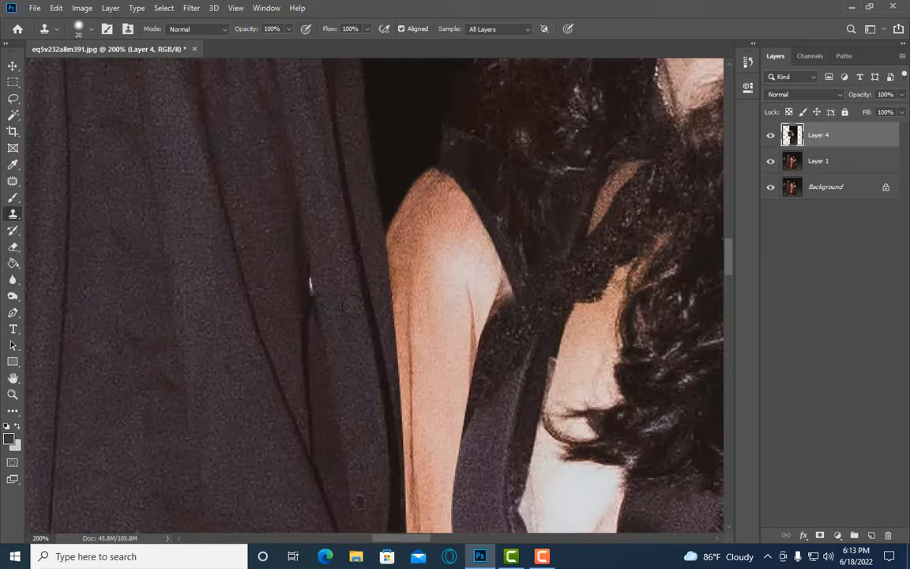
click(12, 99)
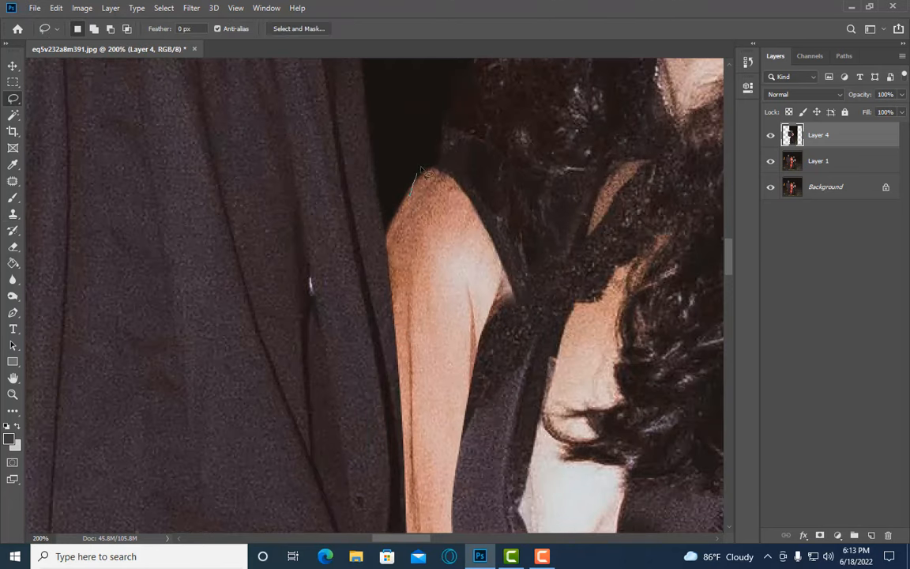
mouse_move(421, 169)
mouse_down()
mouse_move(555, 192)
mouse_move(565, 275)
mouse_move(473, 354)
mouse_up()
click(621, 303)
ctrl+click(814, 160)
right_click(818, 159)
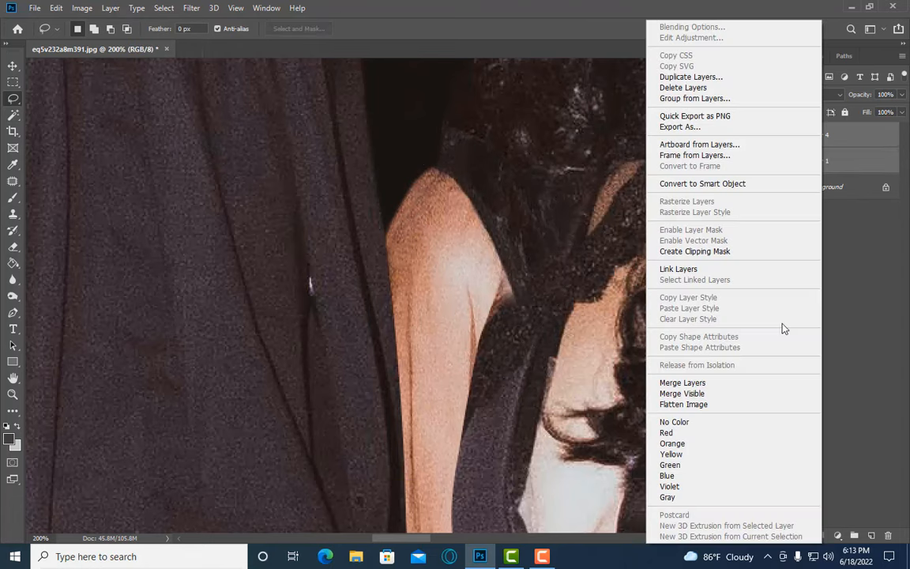
click(683, 383)
Step: Copy the lassoed shoulder and armhole area beside the jacket to a new layer and convert it to a smart object
mouse_move(403, 173)
mouse_down()
mouse_move(502, 182)
mouse_move(438, 307)
mouse_move(398, 178)
mouse_up()
key(ctrl+j)
right_click(839, 143)
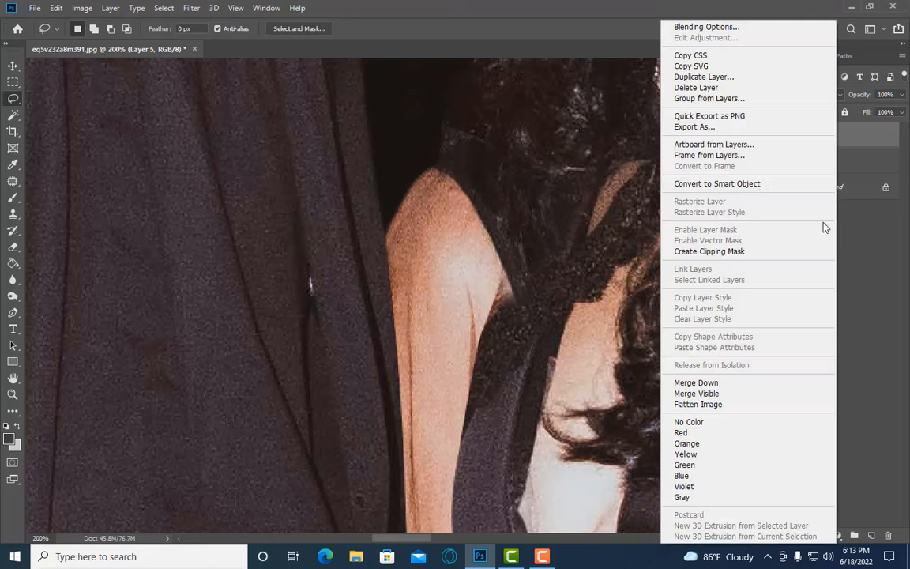
click(688, 165)
Step: Warp the copied shoulder so its armhole edge curves inward toward the jacket, and apply the transformation
key(ctrl+t)
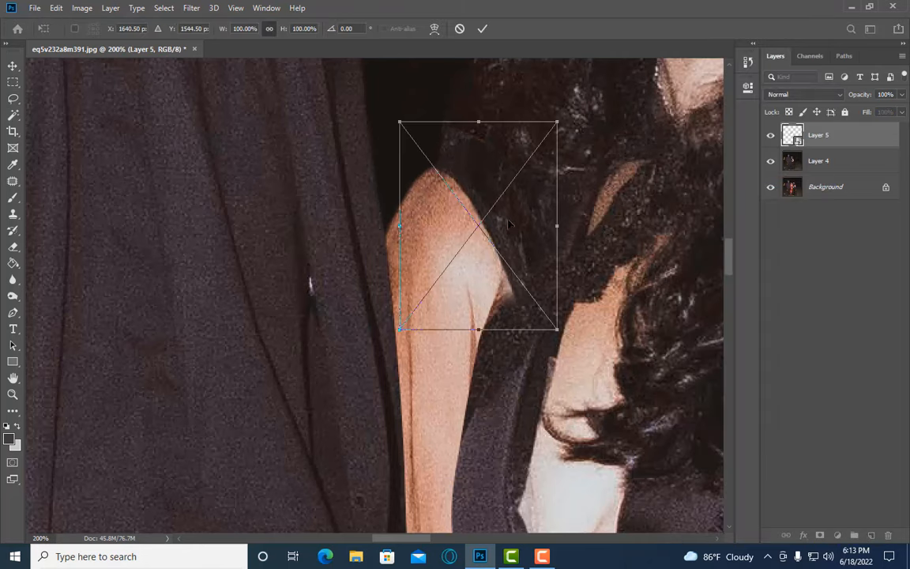
click(433, 29)
drag(506, 332, 419, 342)
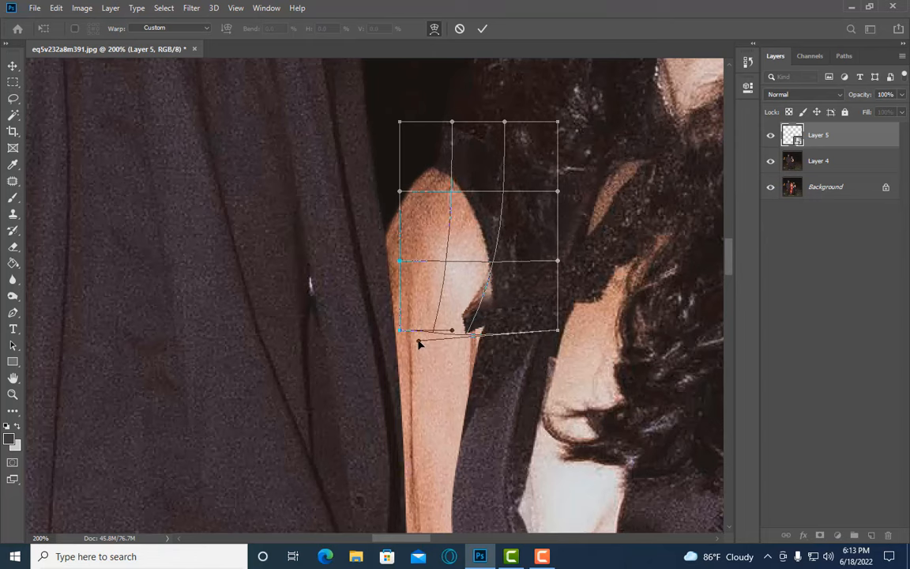
key(Return)
key(ctrl+minus)
key(ctrl+minus)
key(ctrl+plus)
key(ctrl+plus)
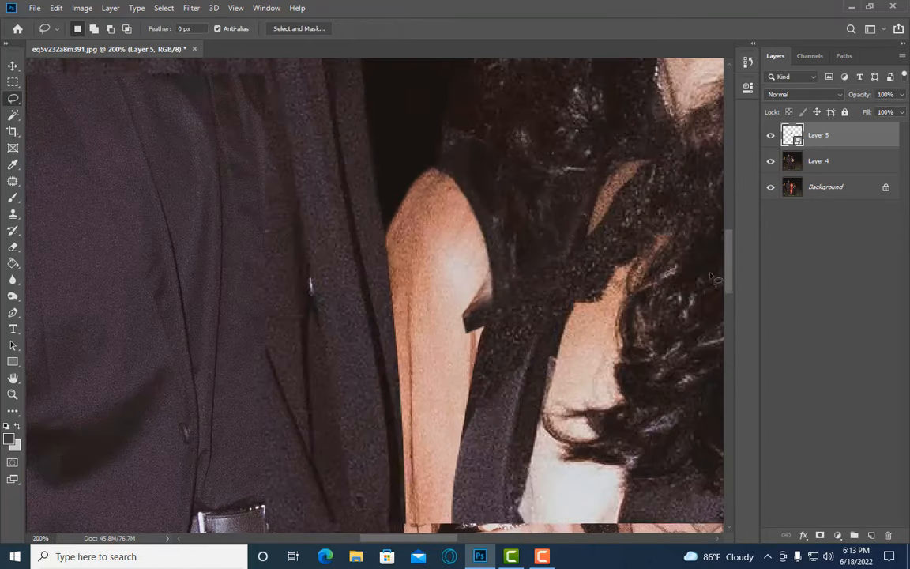
Step: Rasterize the warped shoulder layer and erase its dark leftover corner at the armhole with a small soft Eraser
right_click(819, 137)
click(702, 231)
key(ctrl+plus)
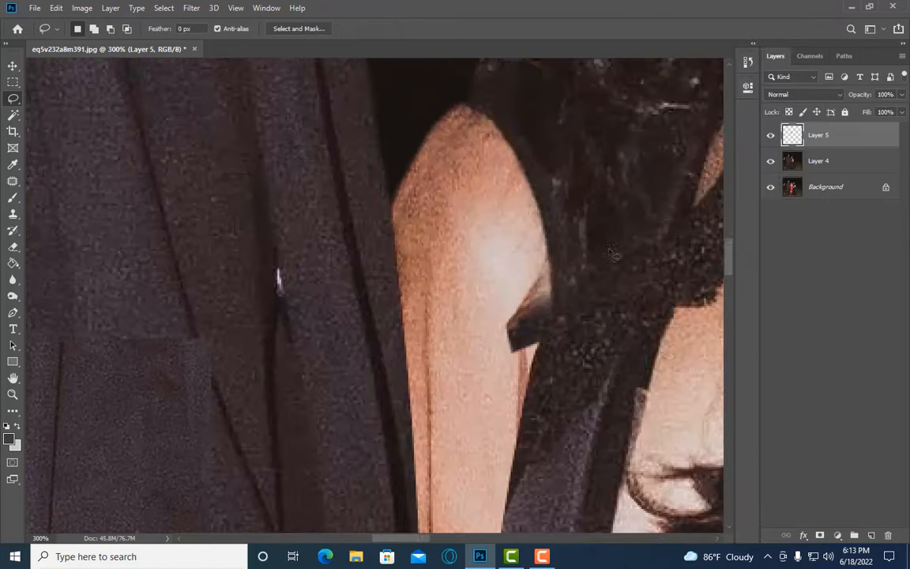
click(12, 246)
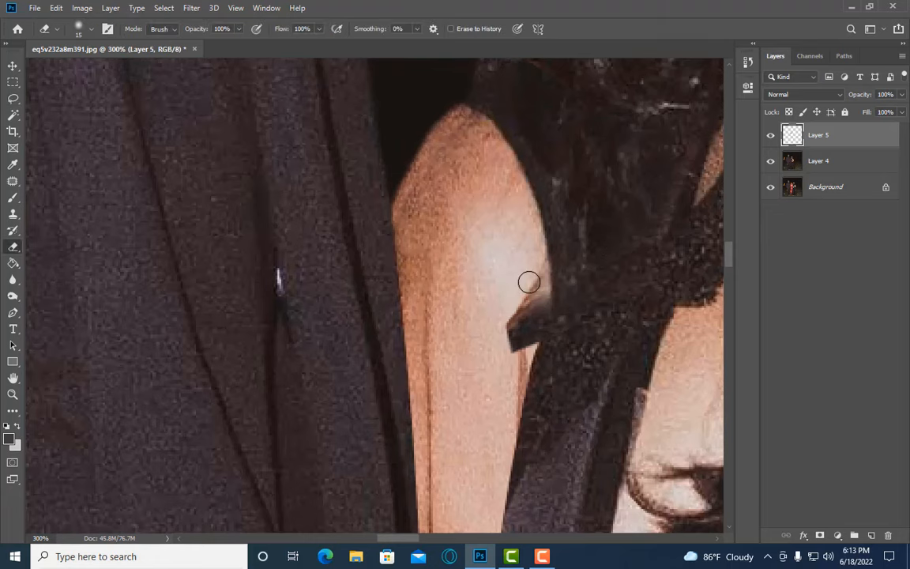
key(bracketleft)
key(bracketleft)
mouse_move(526, 301)
mouse_down()
mouse_move(519, 350)
mouse_move(535, 260)
mouse_move(535, 312)
mouse_move(522, 354)
mouse_move(538, 272)
mouse_up()
key(bracketright)
key(bracketright)
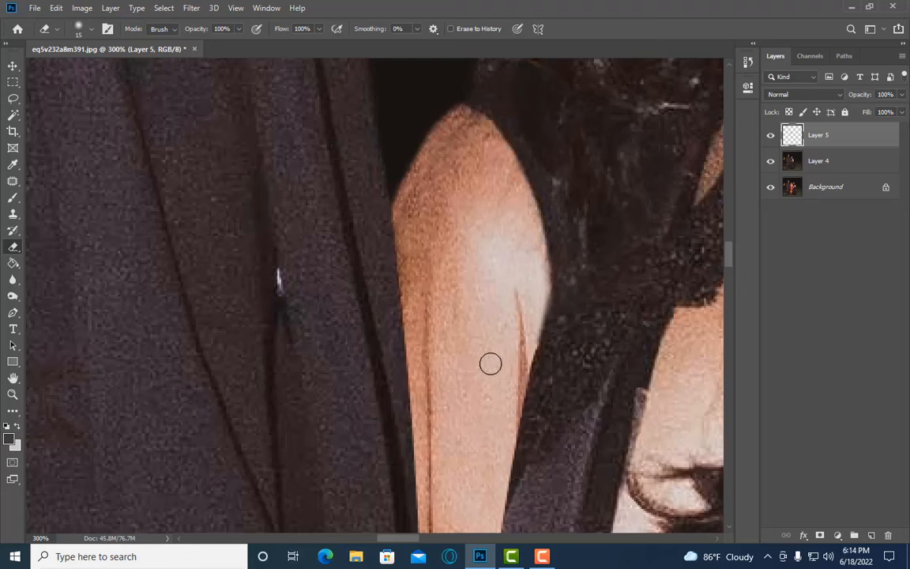
Step: Examine the blended shoulder and the couple at several zoom levels
key(ctrl+minus)
key(ctrl+minus)
key(ctrl+minus)
key(ctrl+minus)
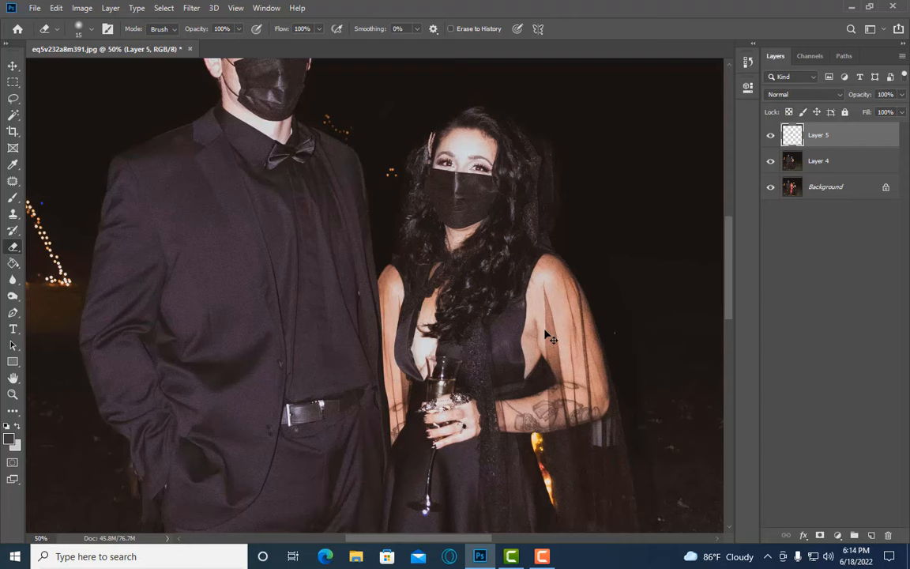
key(ctrl+minus)
key(ctrl+minus)
key(ctrl+plus)
key(ctrl+plus)
key(ctrl+plus)
key(ctrl+plus)
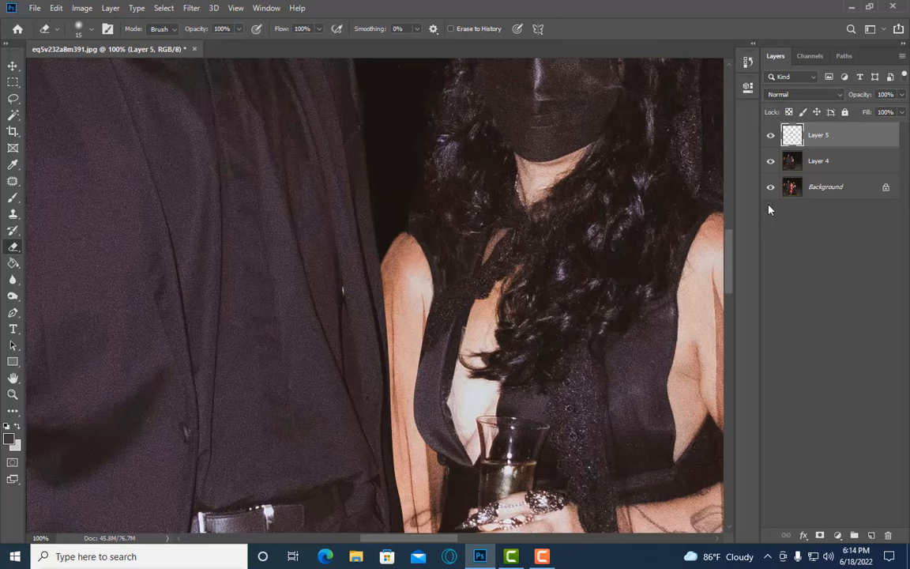
Step: Merge Layer 5 with Layer 4 and duplicate the merged layer
shift+click(821, 162)
right_click(818, 164)
click(672, 380)
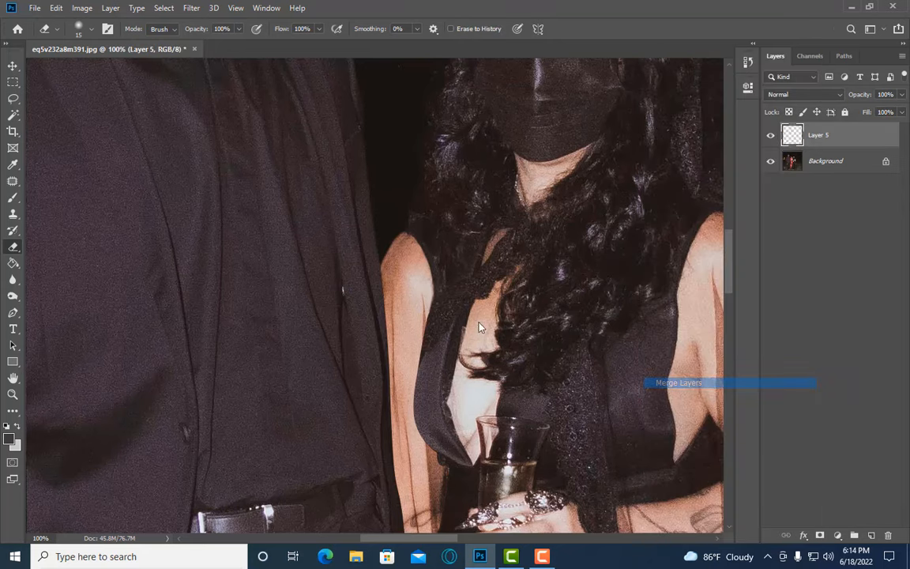
key(ctrl+j)
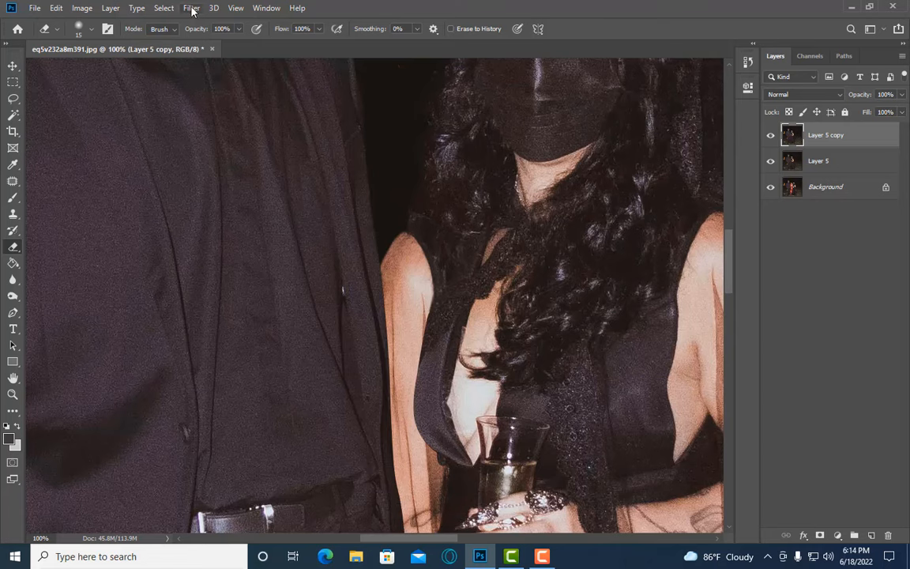
Step: Open the duplicate in Liquify and reshape the top of the woman's shoulder beside the jacket with Forward Warp
click(191, 9)
click(217, 106)
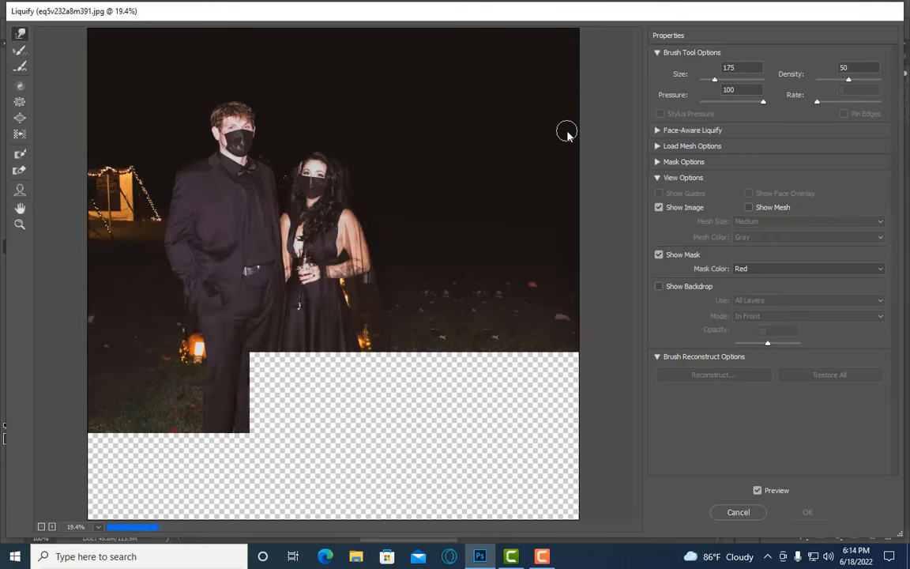
key(ctrl+plus)
key(ctrl+plus)
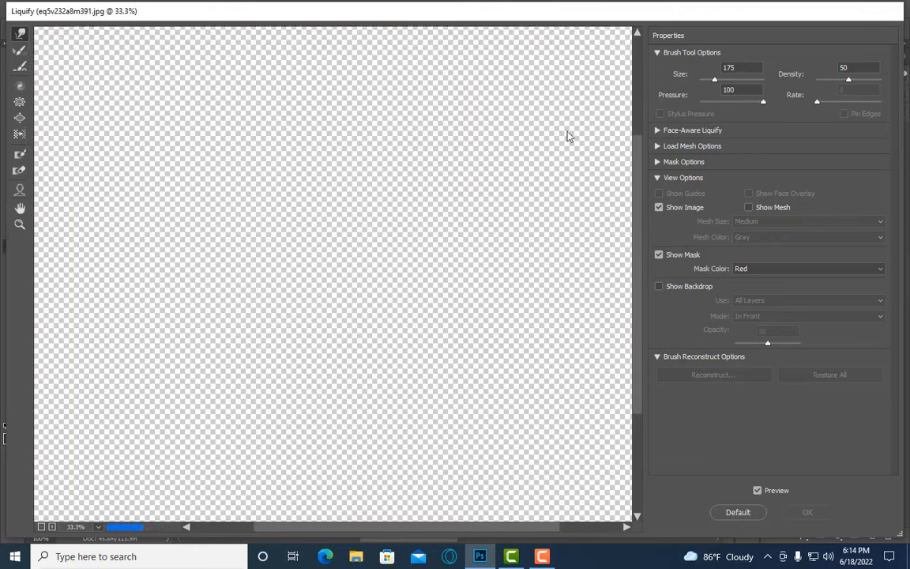
key(ctrl+plus)
key(ctrl+plus)
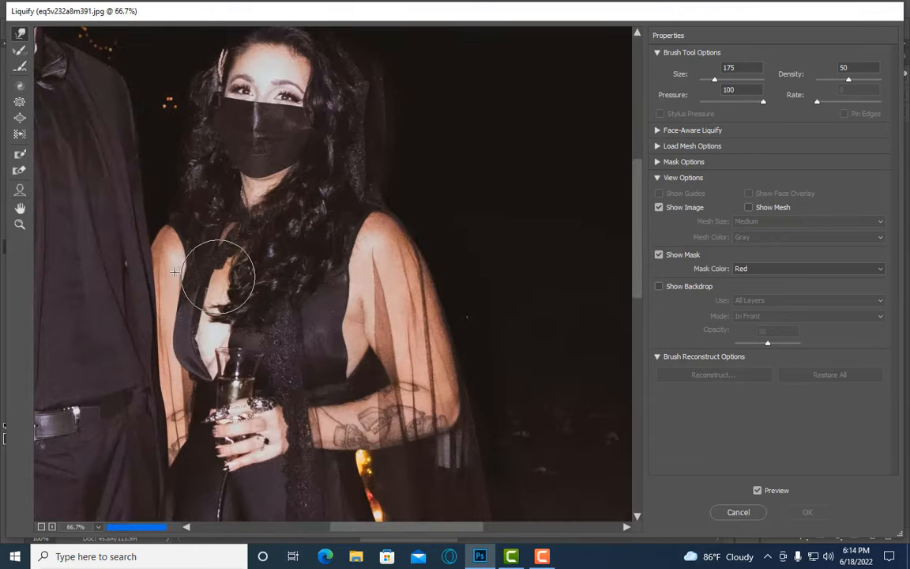
key(bracketleft)
key(bracketleft)
key(bracketleft)
key(bracketleft)
key(bracketright)
key(bracketright)
key(bracketright)
key(bracketright)
key(bracketright)
mouse_move(147, 242)
mouse_down()
mouse_move(158, 217)
mouse_move(172, 224)
mouse_up()
key(bracketright)
key(bracketright)
key(bracketright)
key(bracketright)
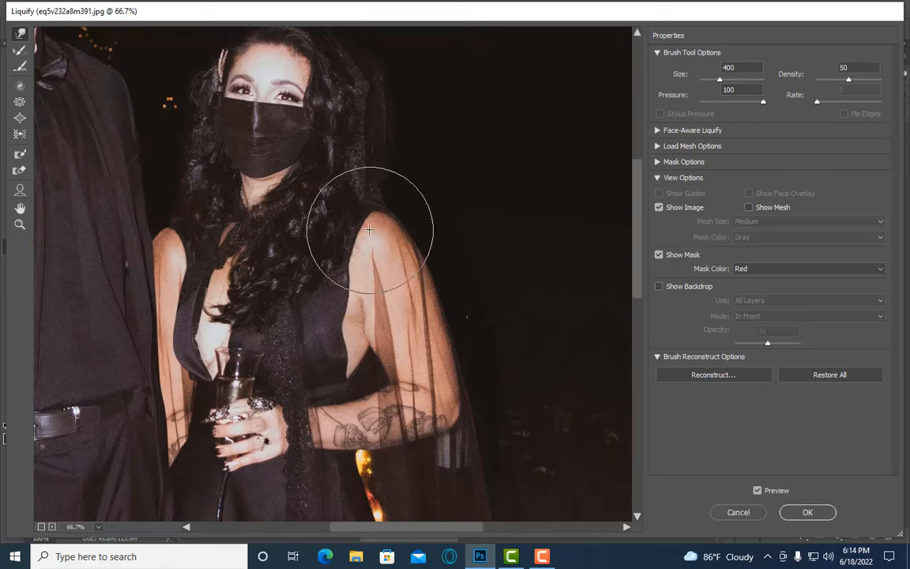
Step: Refine the shoulder contour against the jacket in Liquify, varying the Forward Warp brush from 90 to 175
key(bracketleft)
key(bracketleft)
key(bracketleft)
key(bracketleft)
key(bracketleft)
key(bracketleft)
key(bracketleft)
key(bracketleft)
key(bracketleft)
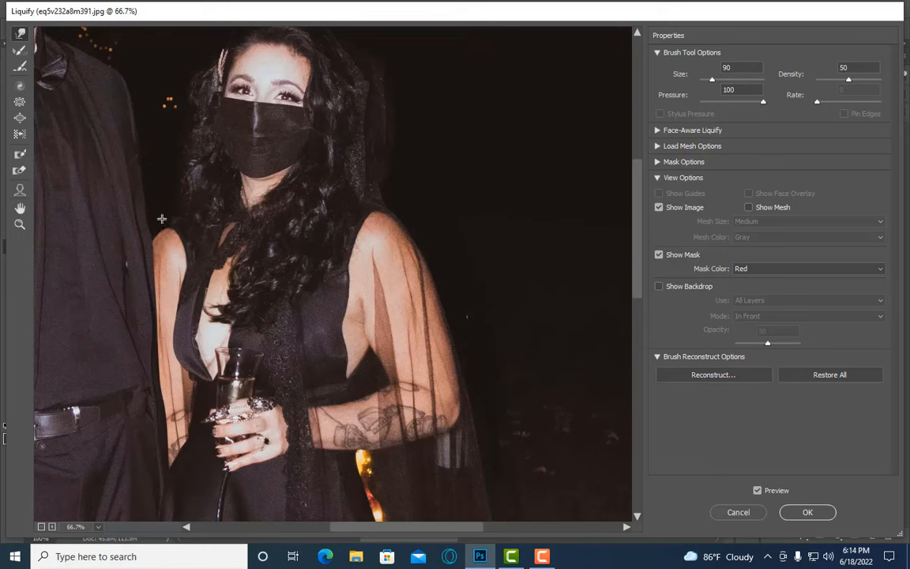
key(bracketleft)
key(bracketleft)
key(bracketright)
key(bracketright)
key(bracketright)
key(bracketright)
key(bracketright)
key(bracketright)
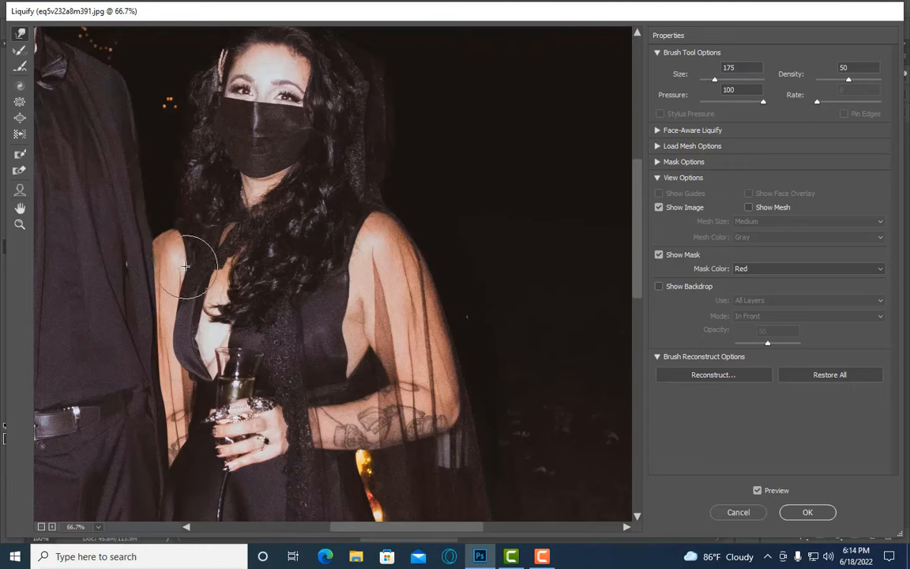
Step: Smooth the outer shoulder edge at the jacket with a Forward Warp brush of 80 to 125 and apply Liquify
key(bracketleft)
key(bracketleft)
key(bracketleft)
key(bracketleft)
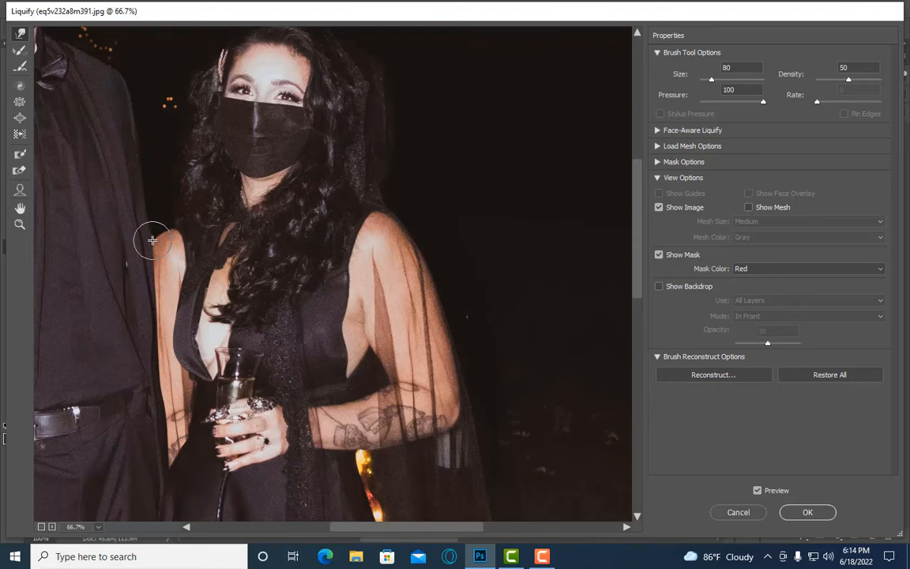
key(bracketright)
key(bracketright)
key(bracketright)
key(bracketright)
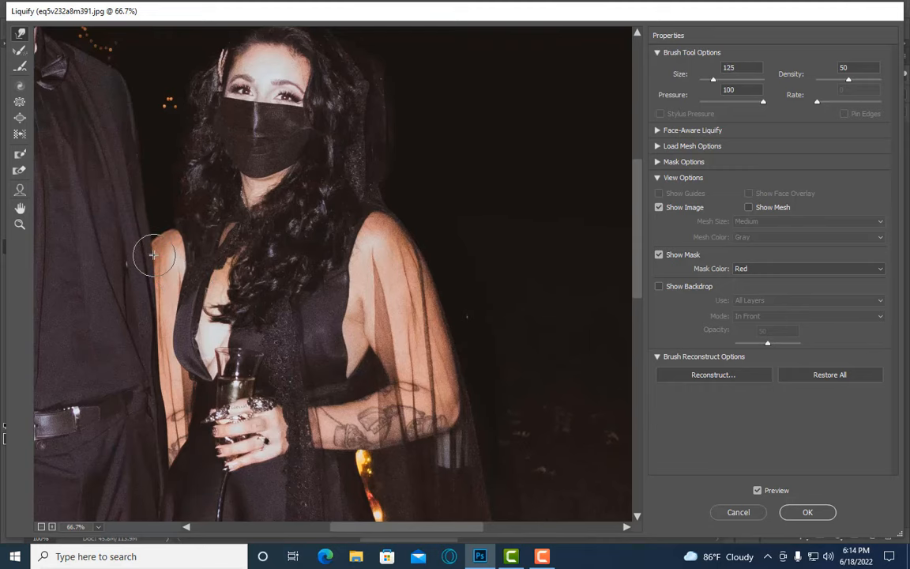
key(ctrl+minus)
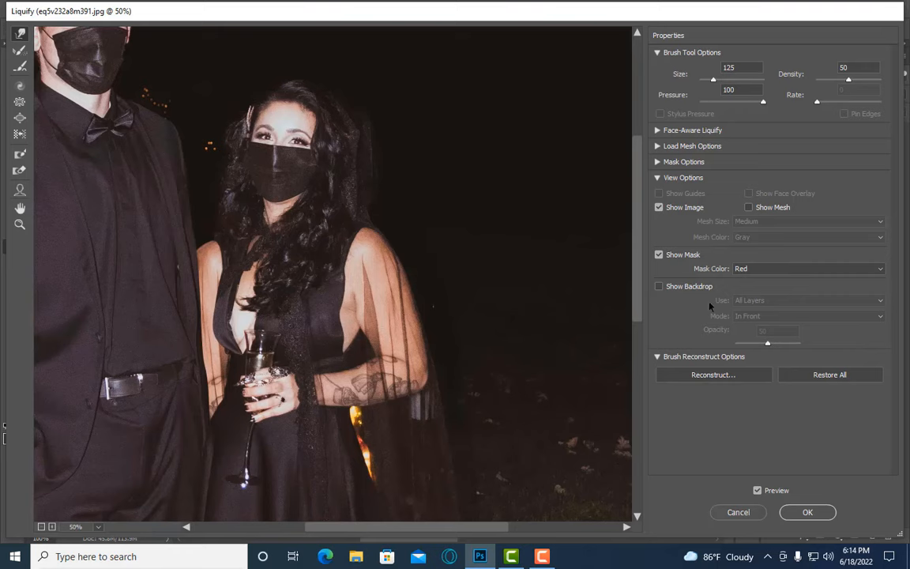
click(807, 512)
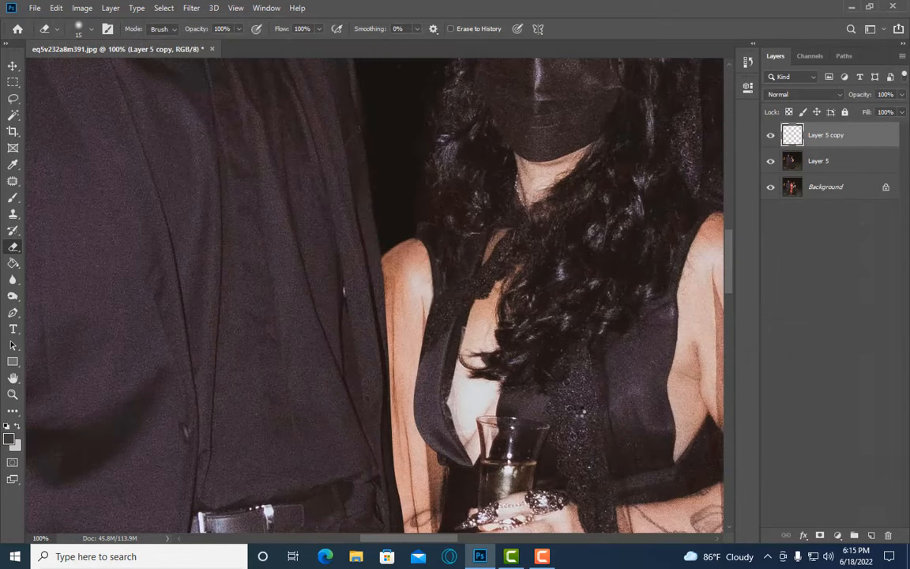
Step: Hide Layer 5 and toggle Layer 5 copy to compare the retouched photo with the original Background
key(ctrl+minus)
key(ctrl+minus)
key(ctrl+minus)
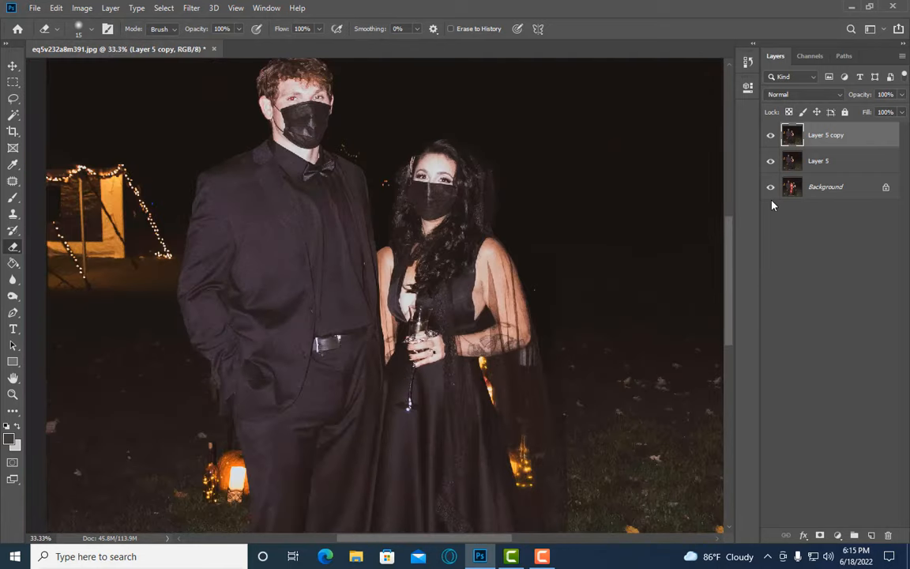
click(770, 160)
key(ctrl+minus)
key(ctrl+minus)
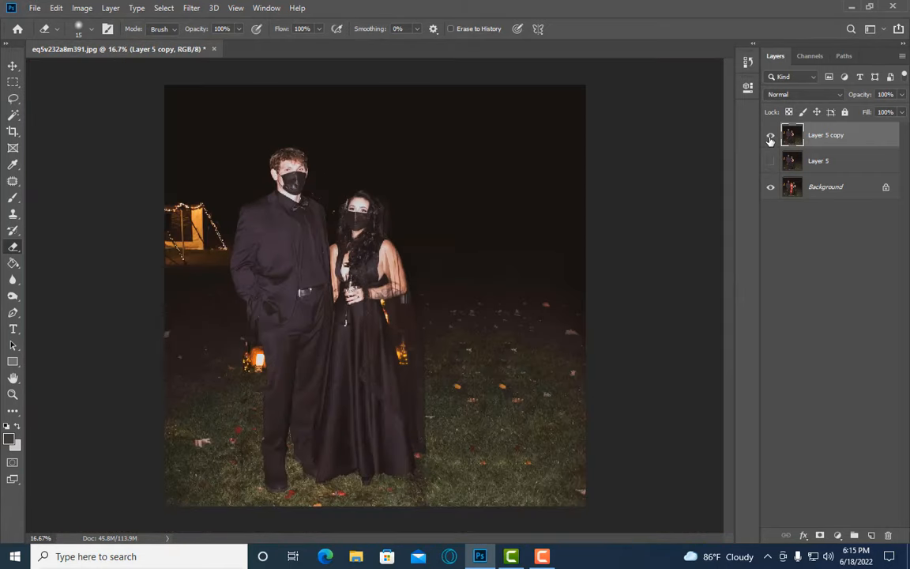
click(770, 135)
click(770, 137)
Step: Patch over the repeated leaves on the lawn beside the dress using clean ground from nearby
click(13, 182)
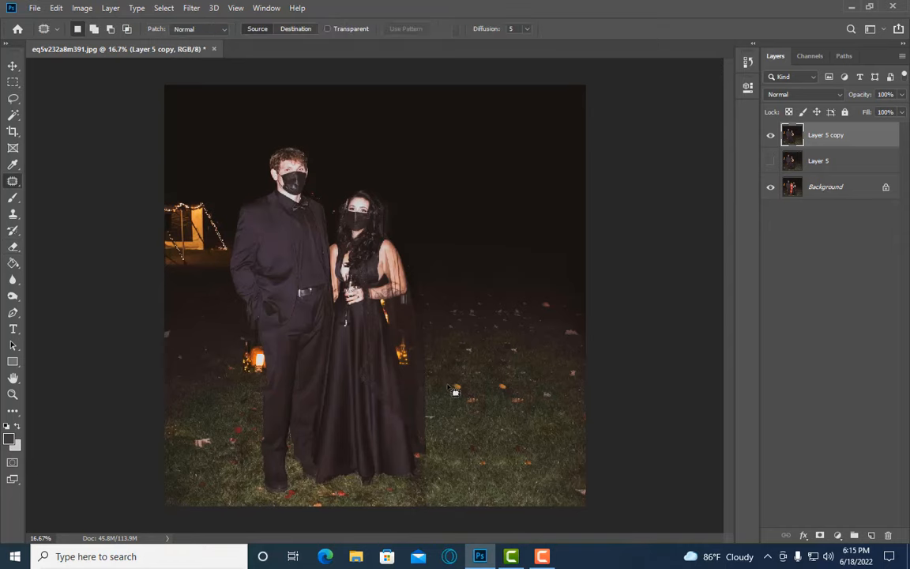
mouse_move(491, 404)
mouse_down()
mouse_move(449, 379)
mouse_move(422, 412)
mouse_move(209, 402)
mouse_move(213, 410)
mouse_up()
key(ctrl+d)
drag(476, 370, 475, 373)
mouse_move(469, 359)
mouse_down()
mouse_move(546, 365)
mouse_move(558, 317)
mouse_up()
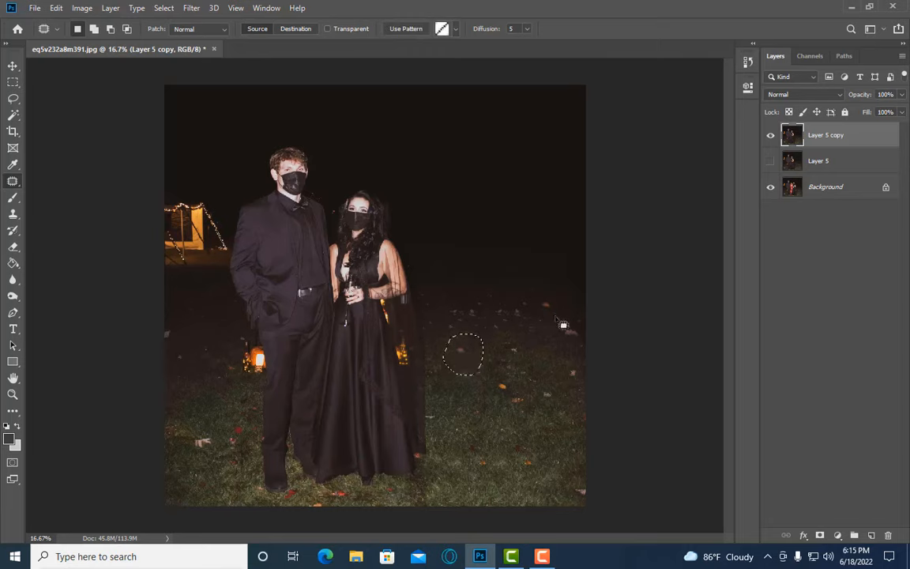
drag(465, 358, 557, 346)
key(ctrl+d)
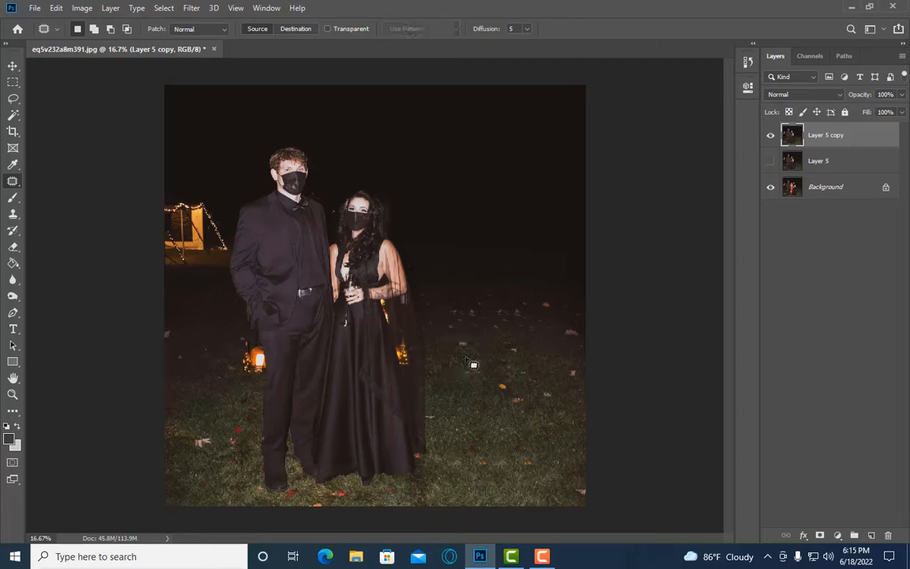
Step: Patch the dark grass area above the orange leaf with texture from other parts of the lawn
mouse_move(472, 353)
mouse_down()
mouse_move(467, 384)
mouse_move(456, 368)
mouse_up()
drag(485, 370, 542, 388)
drag(573, 377, 567, 376)
key(ctrl+d)
mouse_move(496, 365)
mouse_down()
mouse_move(466, 383)
mouse_move(461, 355)
mouse_up()
mouse_move(482, 371)
mouse_down()
mouse_move(505, 420)
mouse_move(544, 420)
mouse_up()
key(ctrl+d)
mouse_move(483, 386)
mouse_down()
mouse_move(346, 462)
mouse_move(235, 477)
mouse_up()
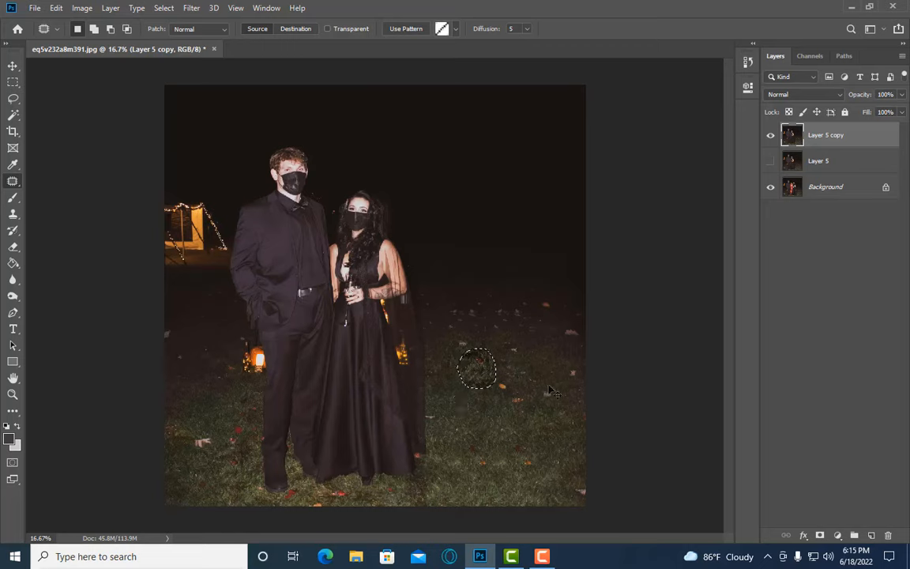
key(ctrl+d)
Step: Blend the uneven grass around the previous patches with texture from the lower lawn using the Patch tool
mouse_move(468, 354)
mouse_down()
mouse_move(483, 347)
mouse_move(469, 391)
mouse_move(456, 363)
mouse_up()
mouse_move(479, 372)
mouse_down()
mouse_move(500, 390)
mouse_move(545, 392)
mouse_move(525, 416)
mouse_up()
key(ctrl+d)
mouse_move(474, 374)
mouse_down()
mouse_move(482, 369)
mouse_move(471, 396)
mouse_move(474, 378)
mouse_up()
mouse_move(488, 381)
mouse_down()
mouse_move(521, 378)
mouse_move(485, 430)
mouse_up()
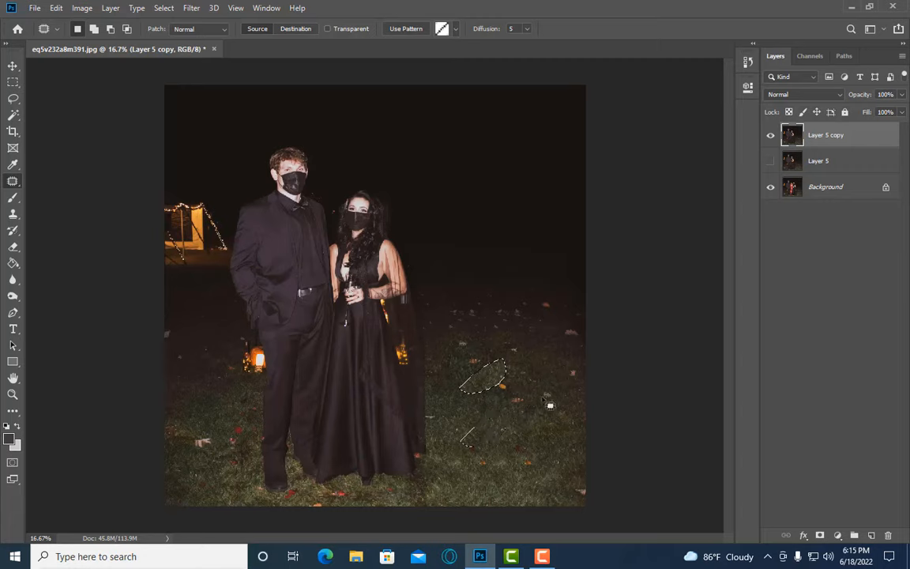
key(ctrl+d)
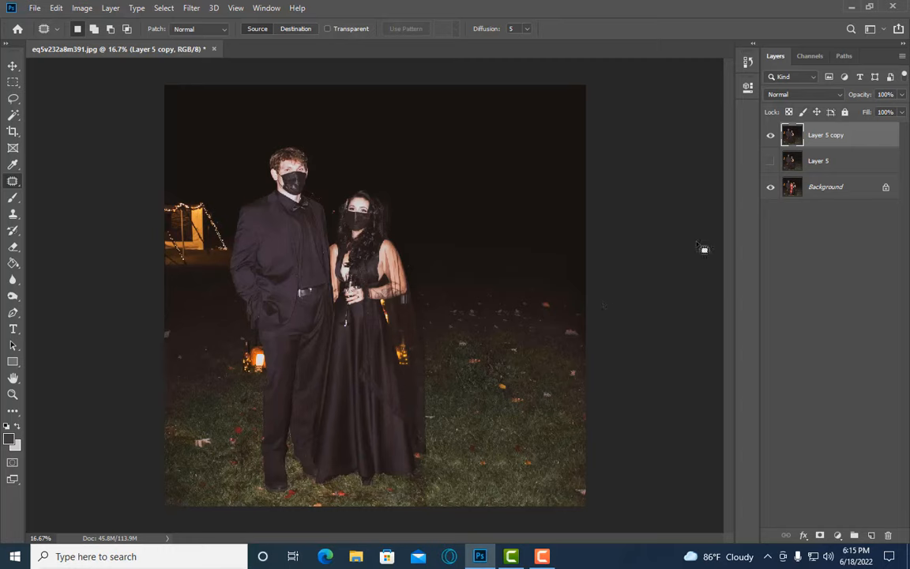
Step: Patch out the orange leaf and the reddish leaf beside it with surrounding grass
mouse_move(520, 378)
mouse_down()
mouse_move(491, 396)
mouse_move(484, 353)
mouse_move(523, 424)
mouse_up()
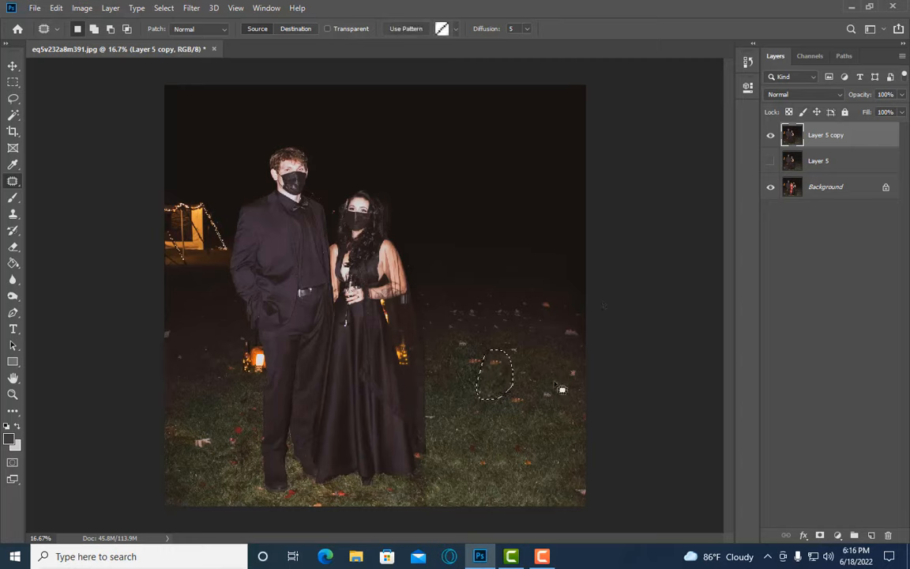
key(ctrl+d)
mouse_move(493, 364)
mouse_down()
mouse_move(467, 399)
mouse_move(459, 362)
mouse_up()
mouse_move(475, 382)
mouse_down()
mouse_move(551, 412)
mouse_move(560, 398)
mouse_up()
key(ctrl+d)
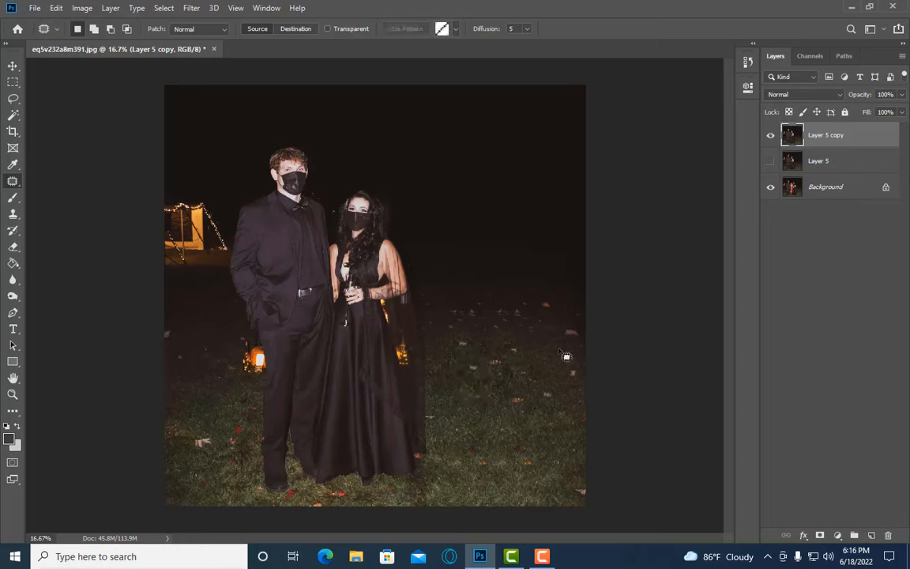
Step: Patch the remaining uneven grass between the dress and the repaired leaf area, and clear the selection
mouse_move(461, 398)
mouse_down()
mouse_move(495, 375)
mouse_move(463, 400)
mouse_move(566, 366)
mouse_up()
key(ctrl+d)
mouse_move(460, 379)
mouse_down()
mouse_move(497, 378)
mouse_move(467, 395)
mouse_move(454, 382)
mouse_move(537, 417)
mouse_up()
key(ctrl+d)
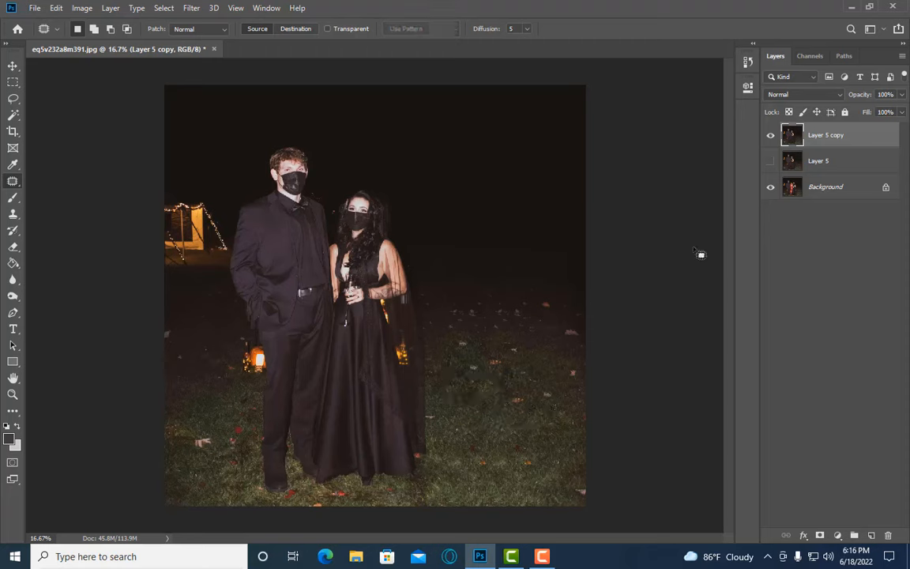